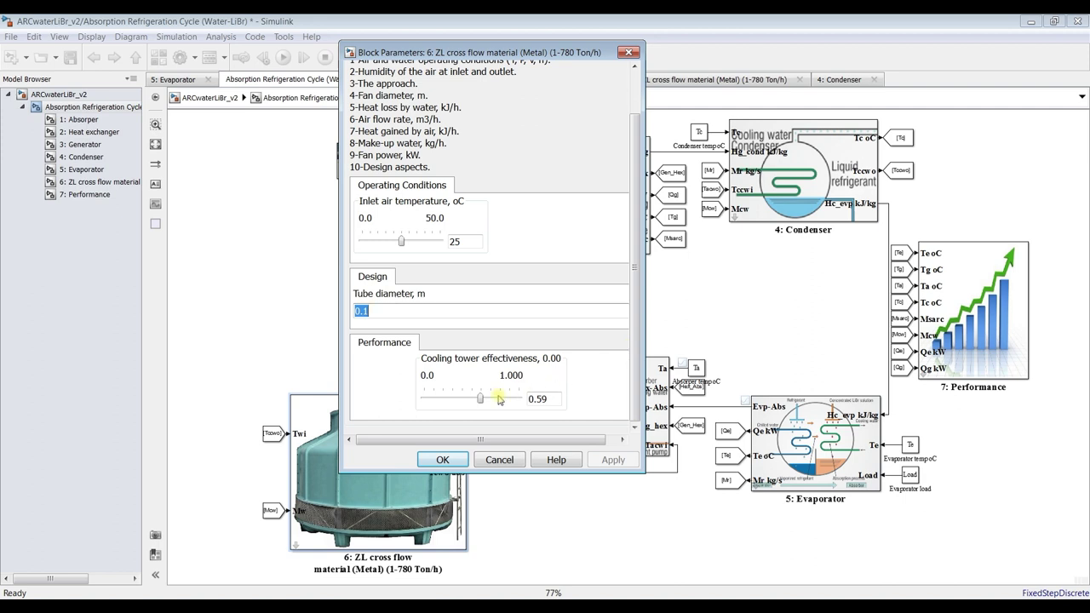
- Set the cooling tower effectiveness to 0.70, accept the block parameters and save the model
click(538, 400)
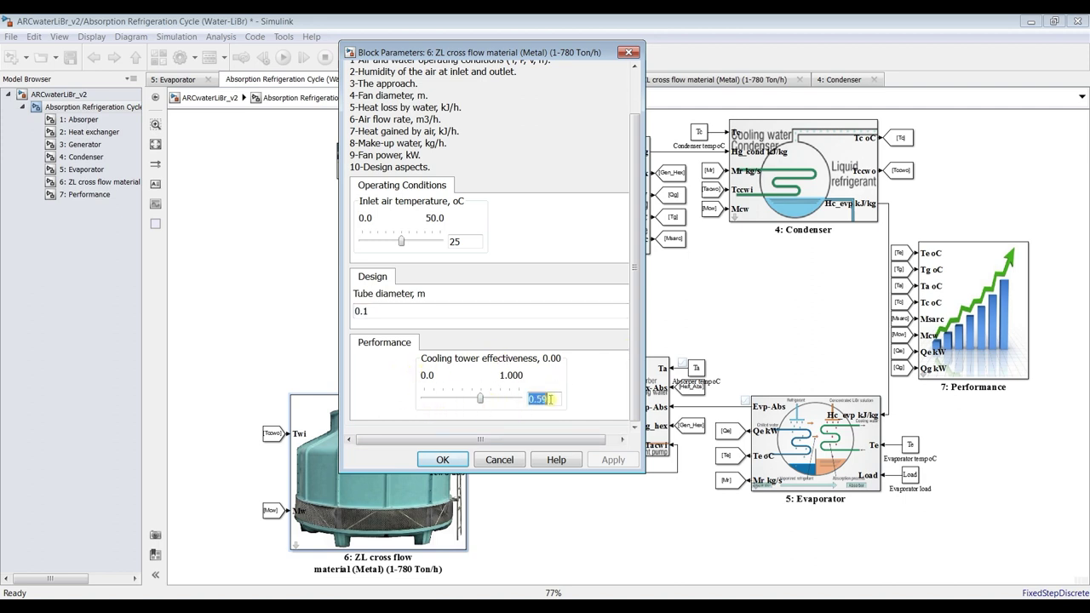
text(0.70)
click(442, 460)
click(70, 58)
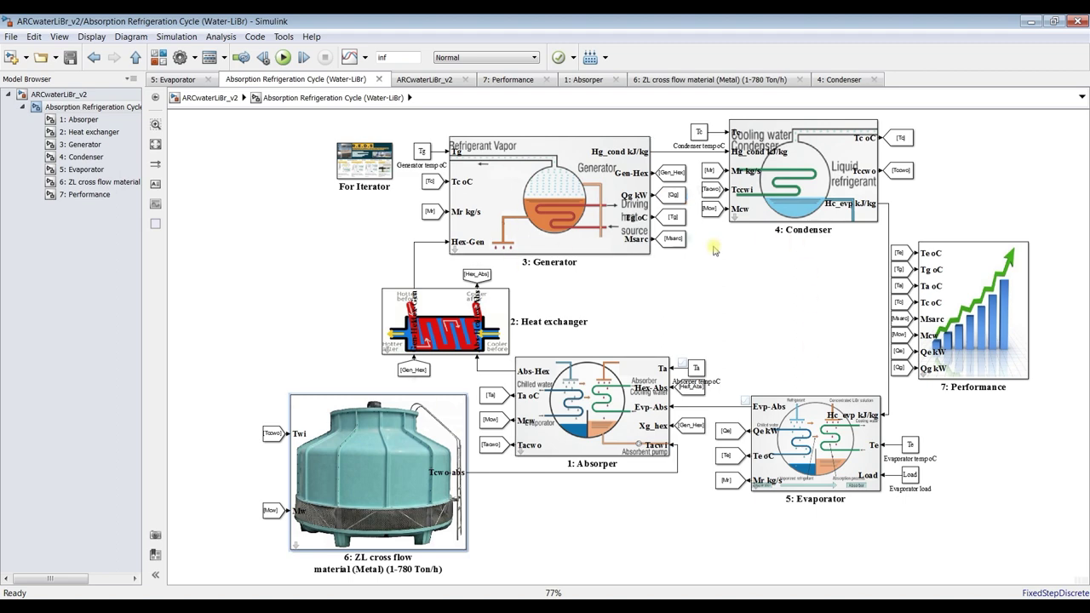
- Look through the Sources blocks in the Simulink library, including Signal Builder, Random Number and Repeating Sequence
click(160, 60)
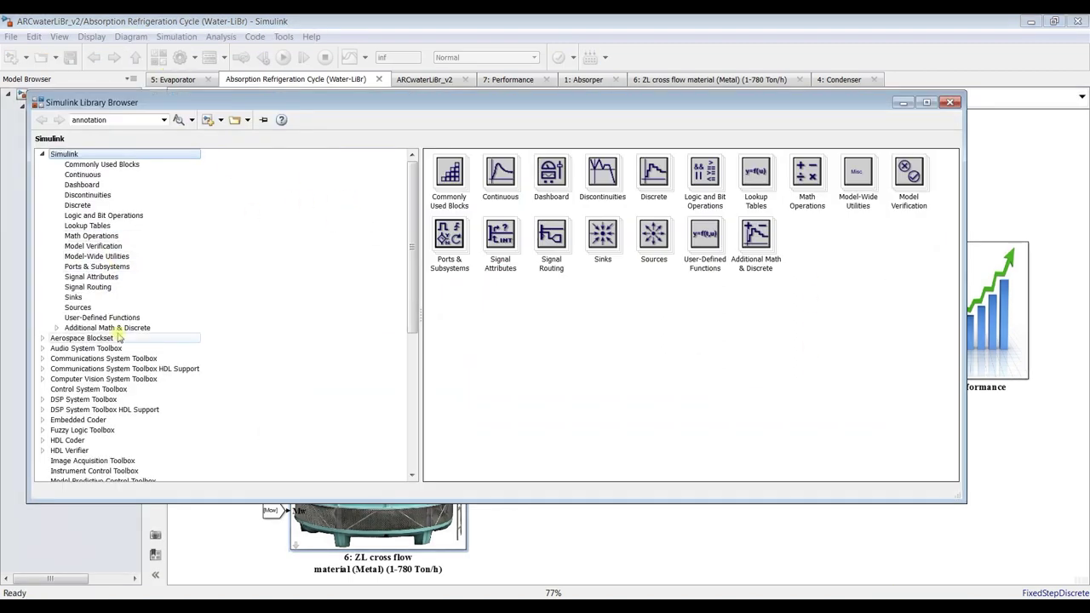
click(107, 319)
click(79, 307)
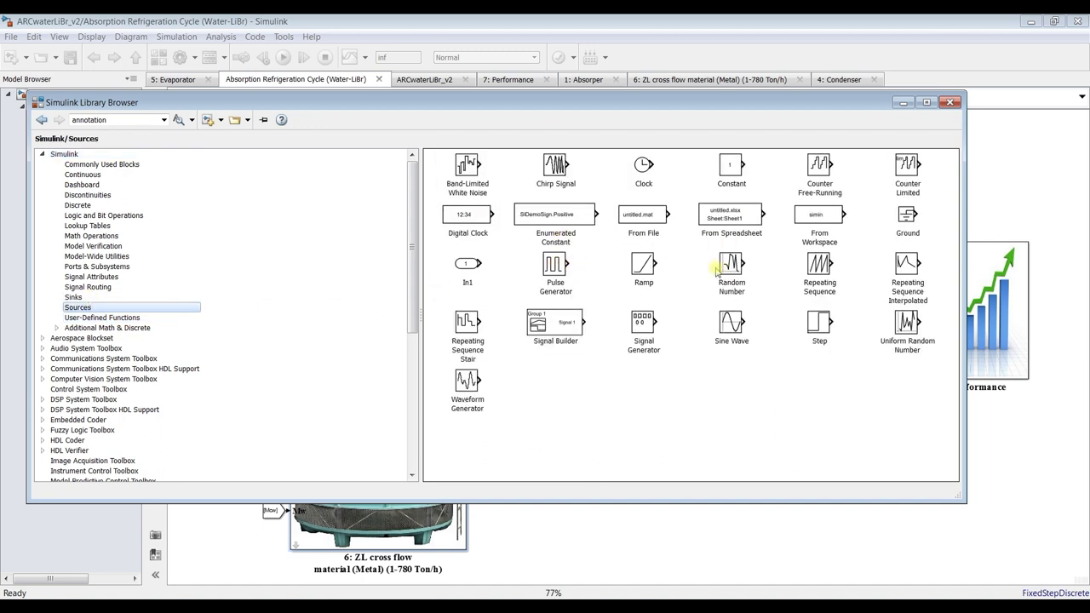
click(555, 321)
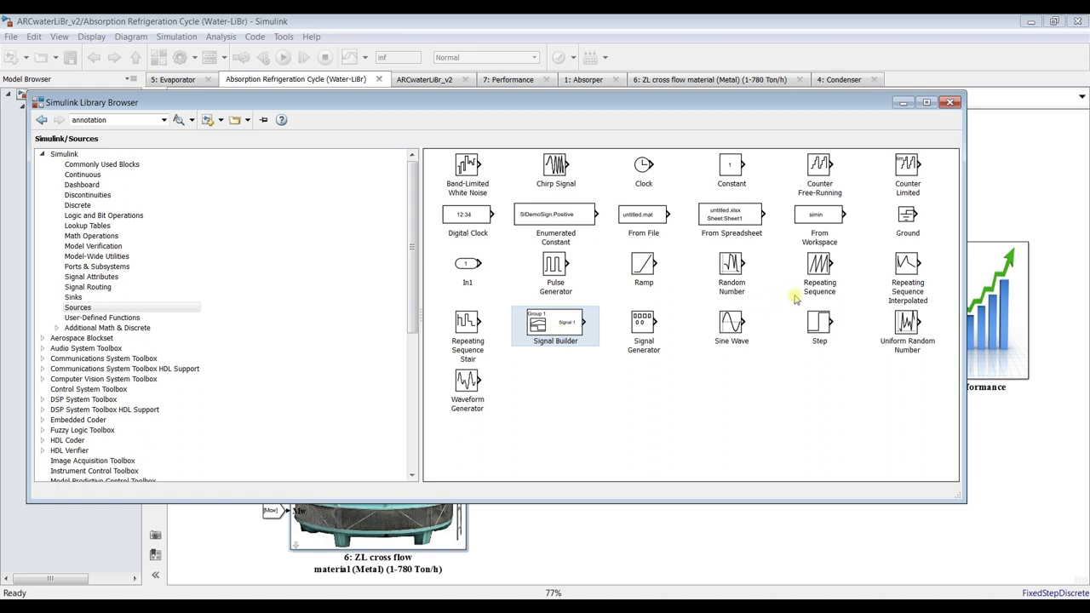
click(730, 262)
click(810, 267)
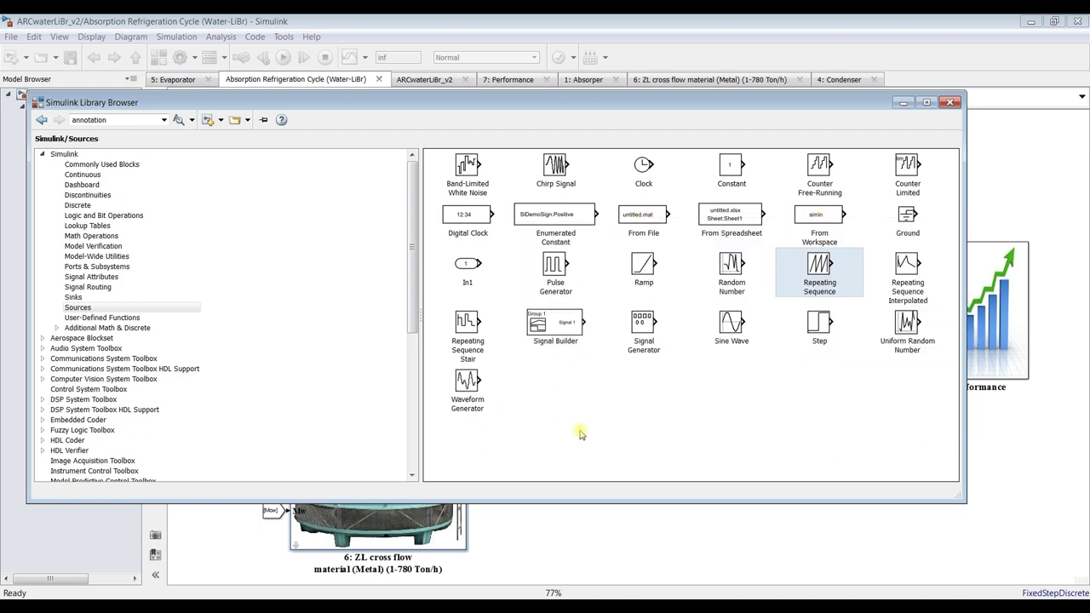
click(950, 103)
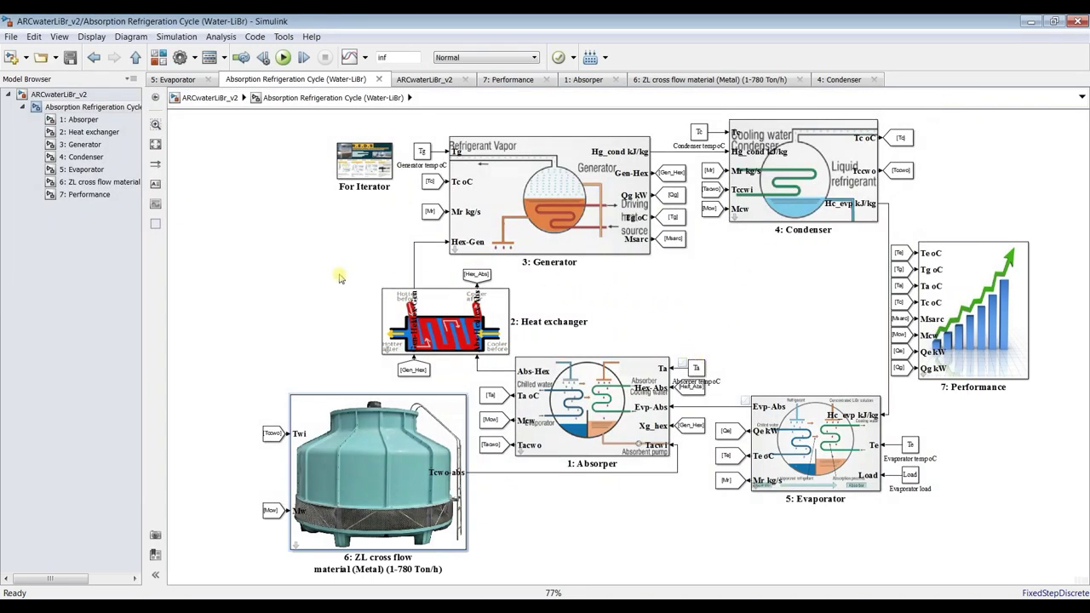
- Open the Absorption Refrigeration Cycle block's parameters from the top-level model and start the simulation from its subsystem diagram
click(74, 95)
double_click(467, 214)
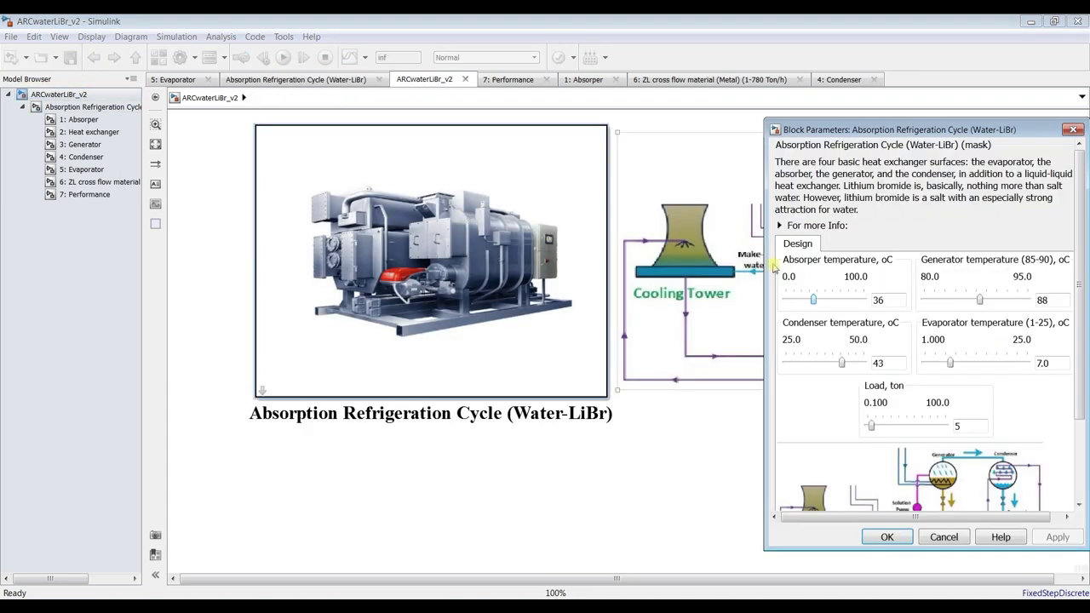
drag(988, 129, 586, 125)
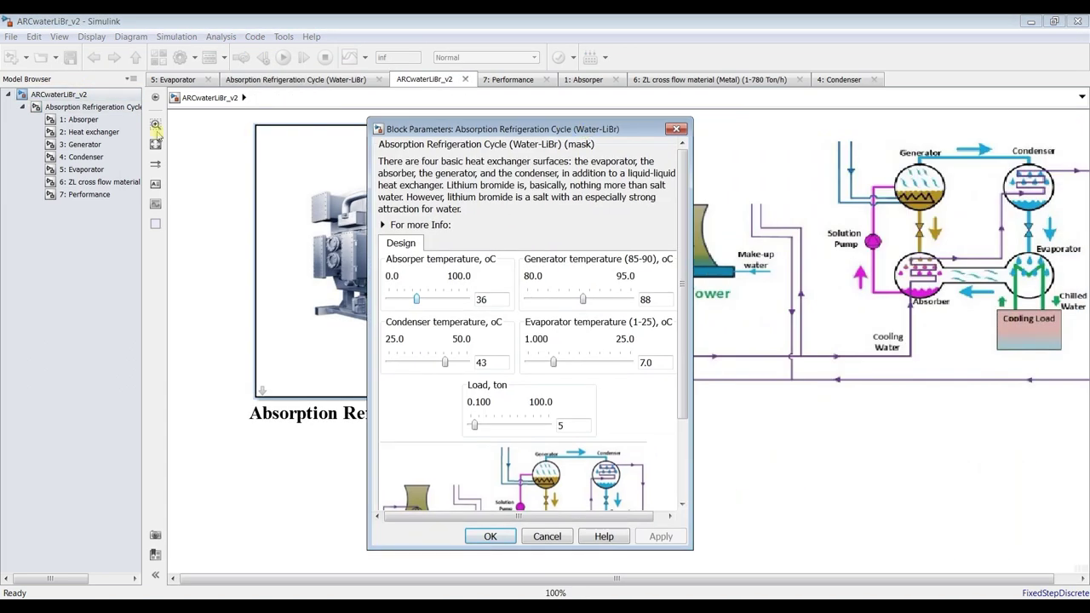
click(90, 107)
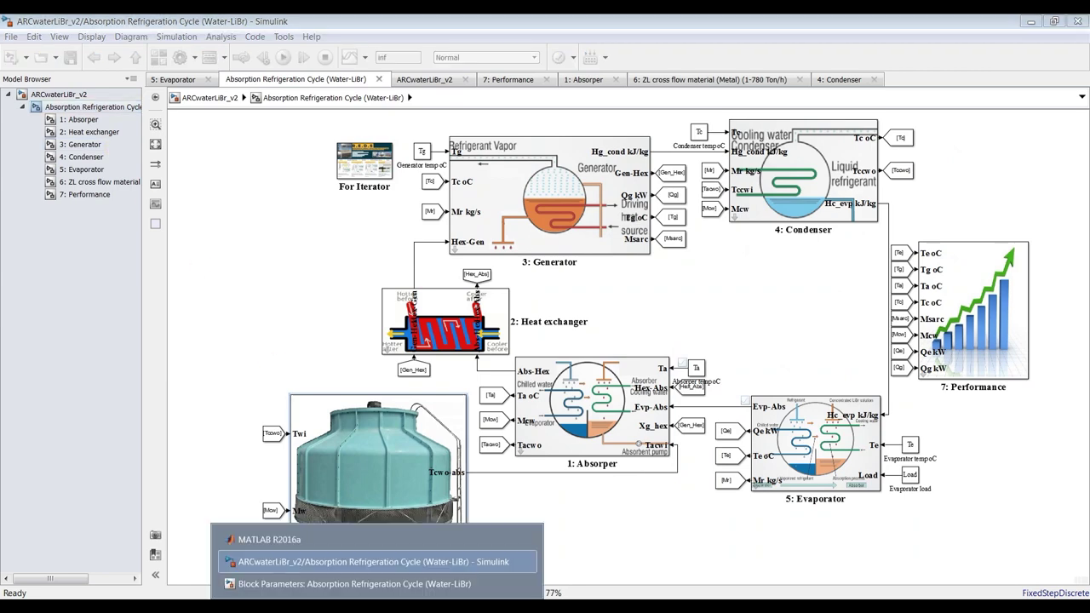
click(294, 581)
drag(559, 132, 349, 100)
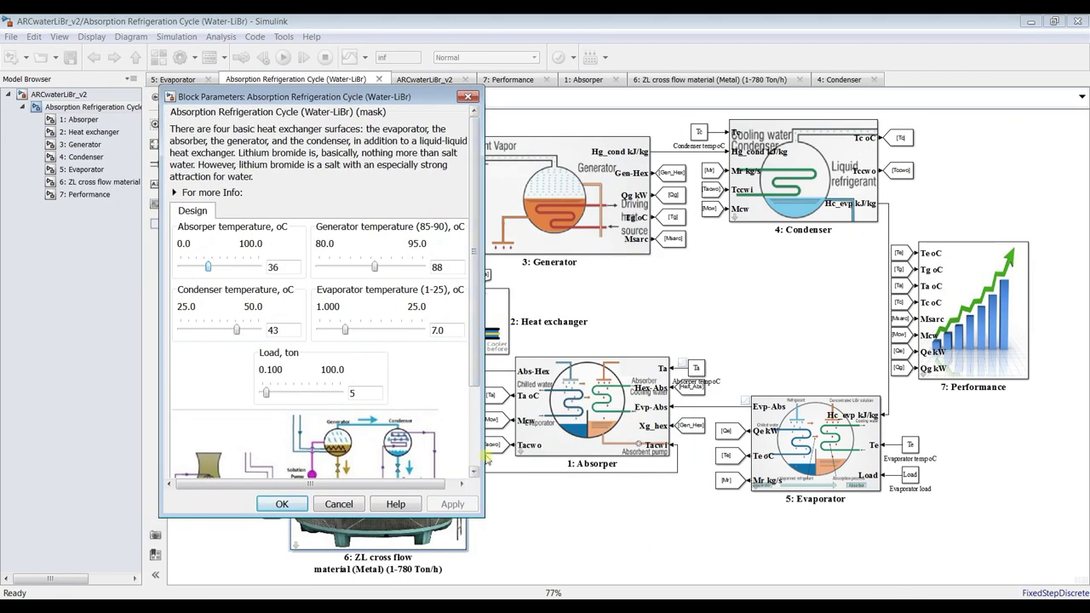
click(281, 81)
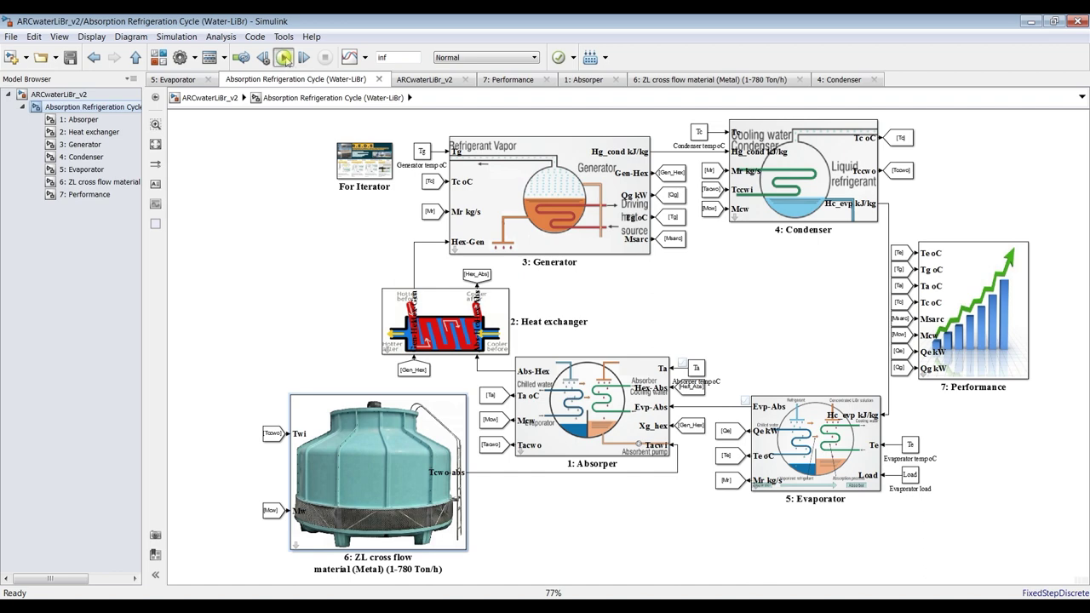
click(284, 57)
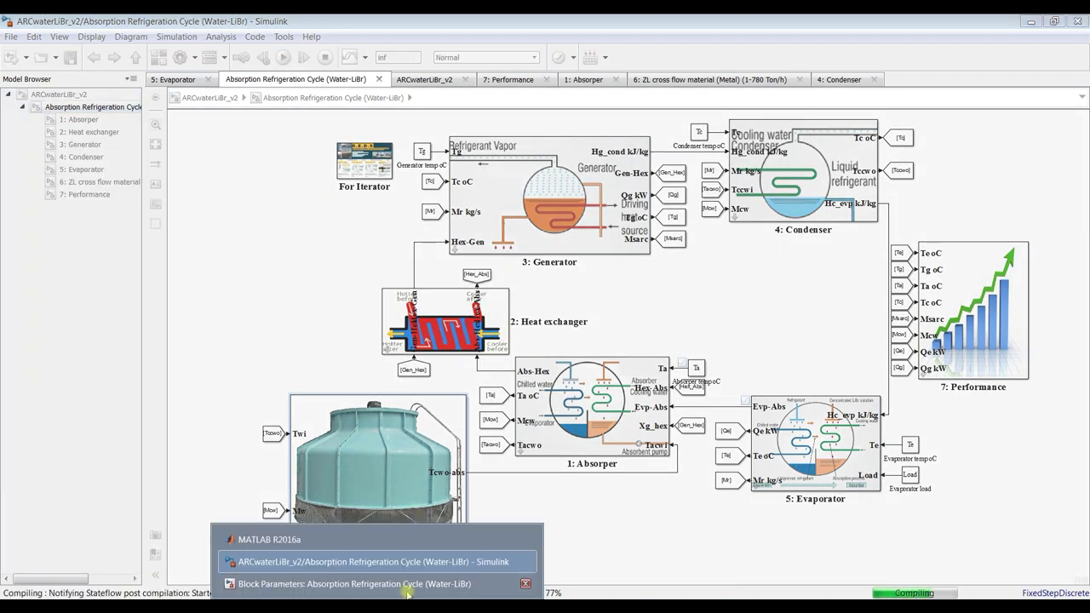
- Raise the cycle's load to 52.048 ton during the running simulation, accept it and stop the run
click(407, 586)
drag(358, 94, 791, 54)
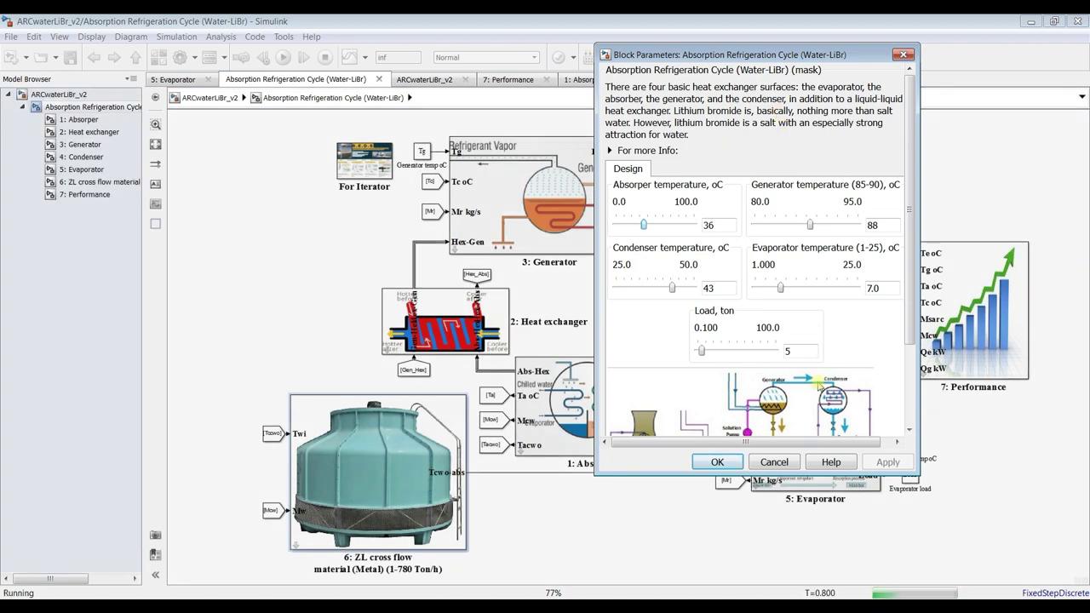
drag(701, 354, 701, 355)
key(Right)
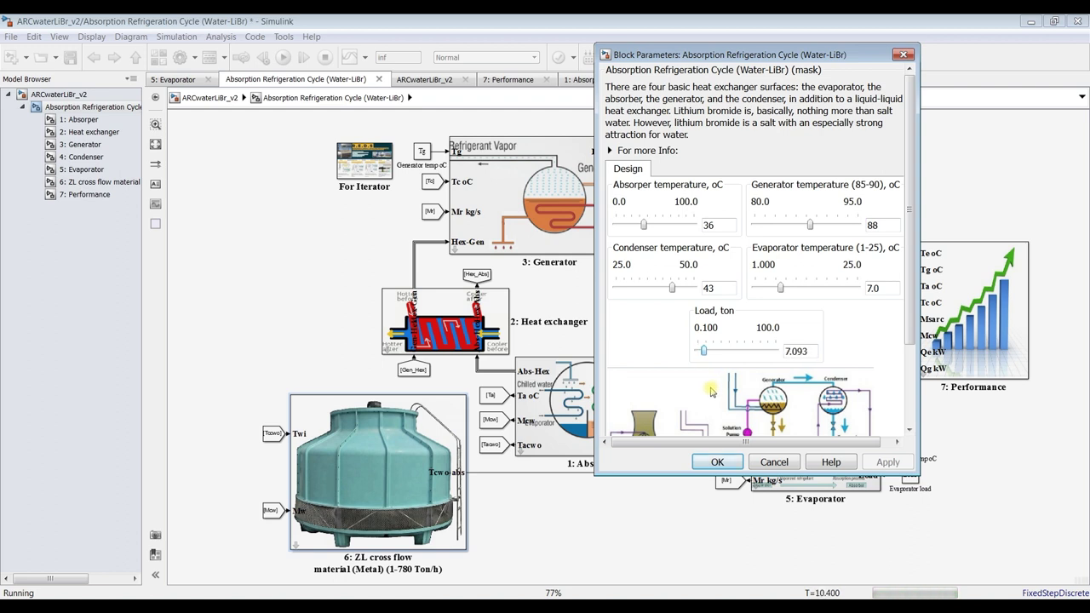
key(Right)
key(Right)
key(Right)
key(Right)
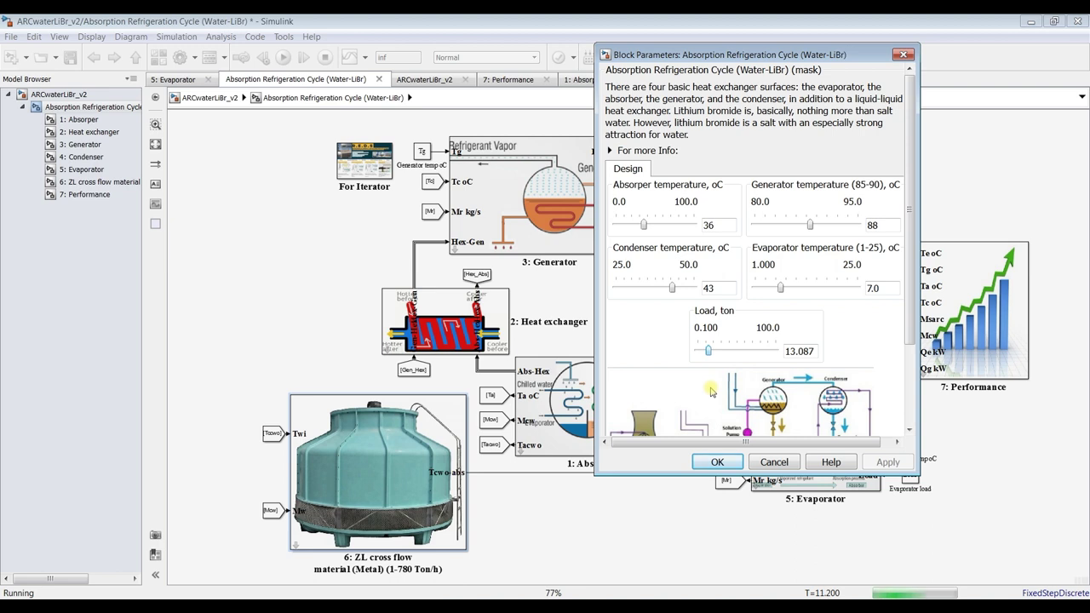
key(Right)
key(Right)
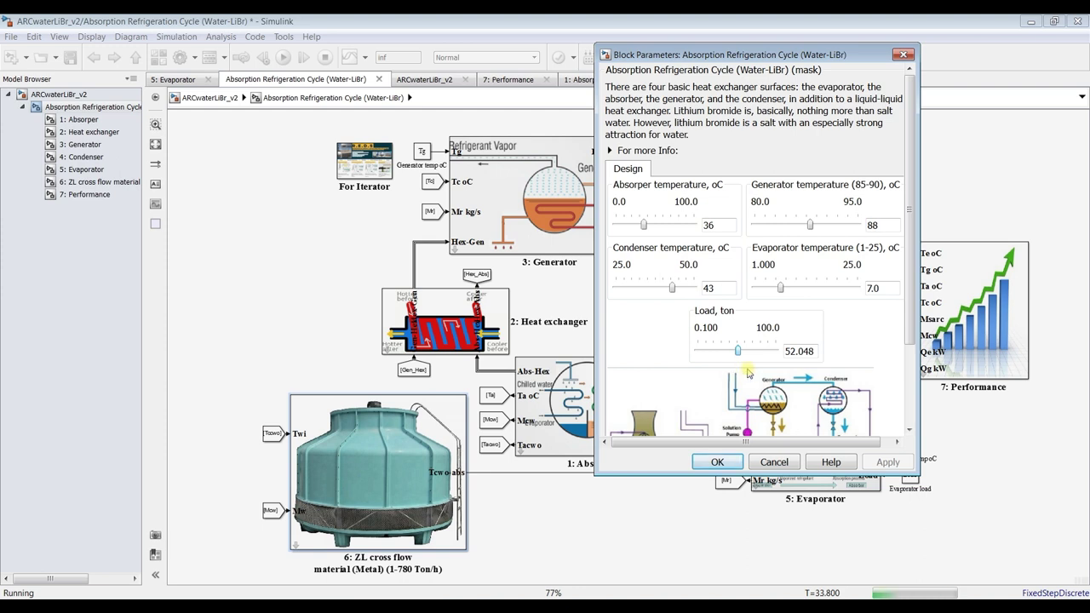
click(716, 462)
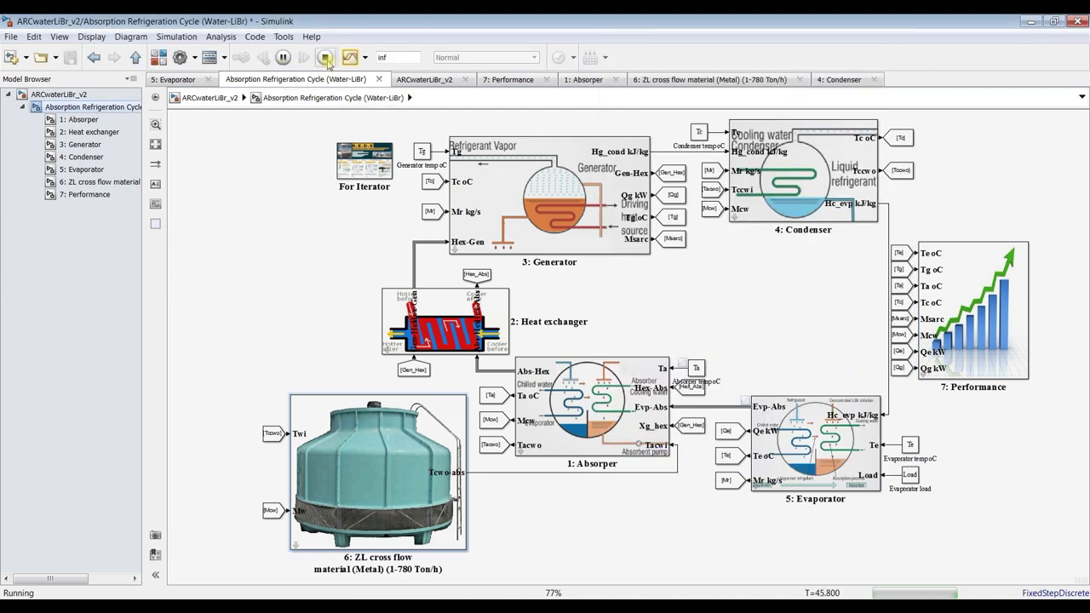
click(326, 58)
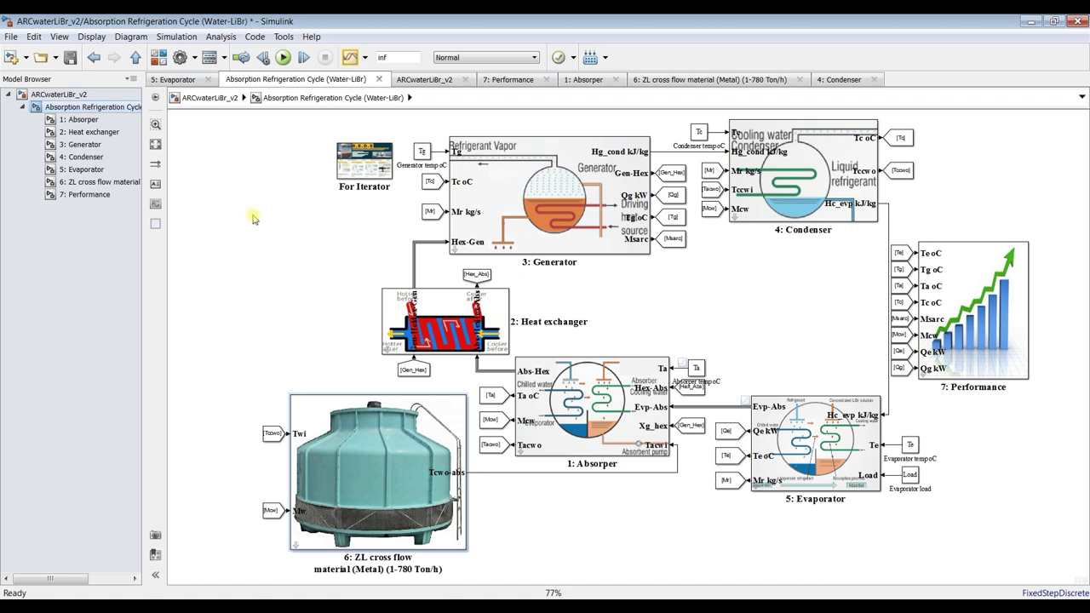
- Examine the results of the ZL cross flow cooling tower and the C.O.P outputs of the Performance subsystem
click(100, 181)
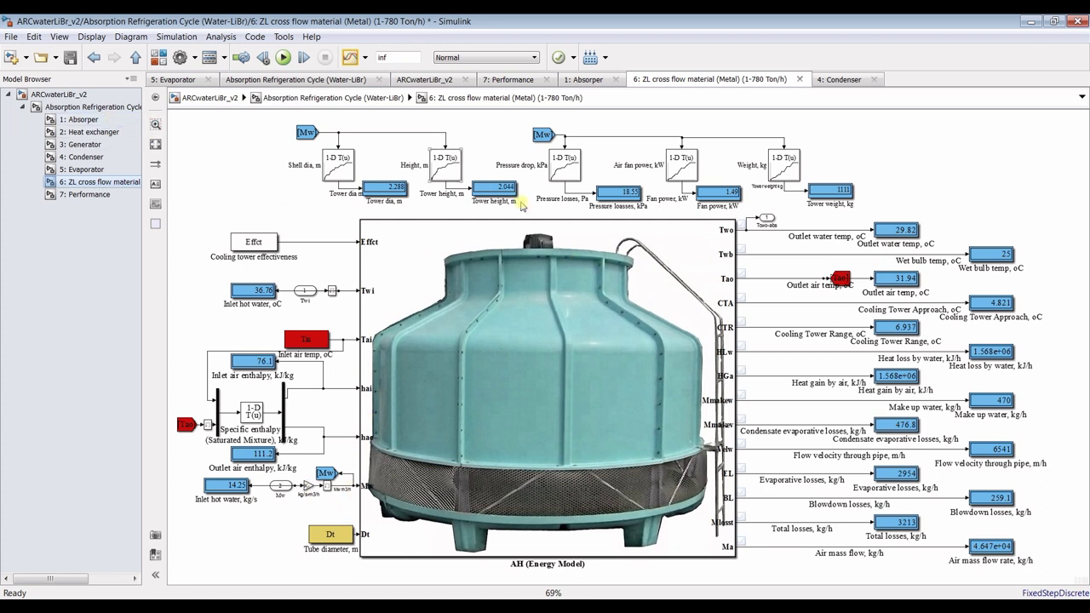
click(93, 108)
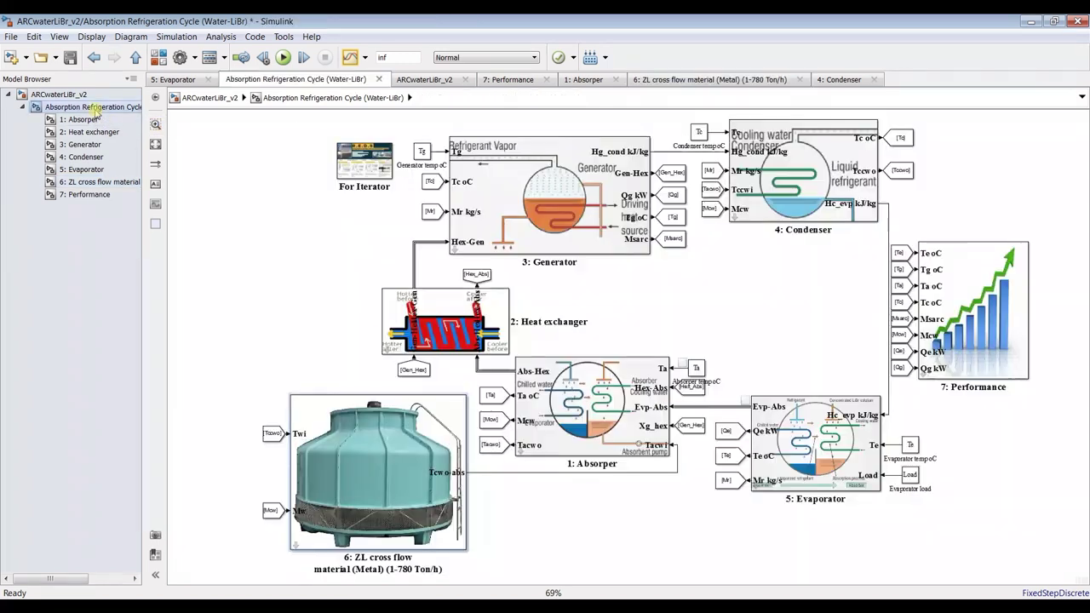
click(88, 194)
scroll(724, 205, up, 5)
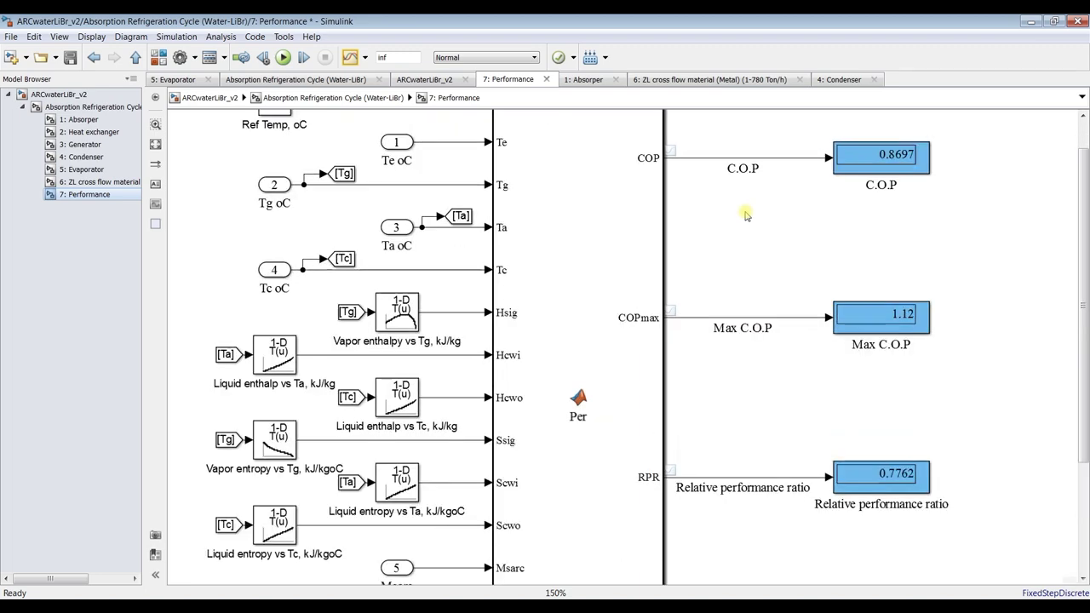
drag(1086, 217, 1086, 162)
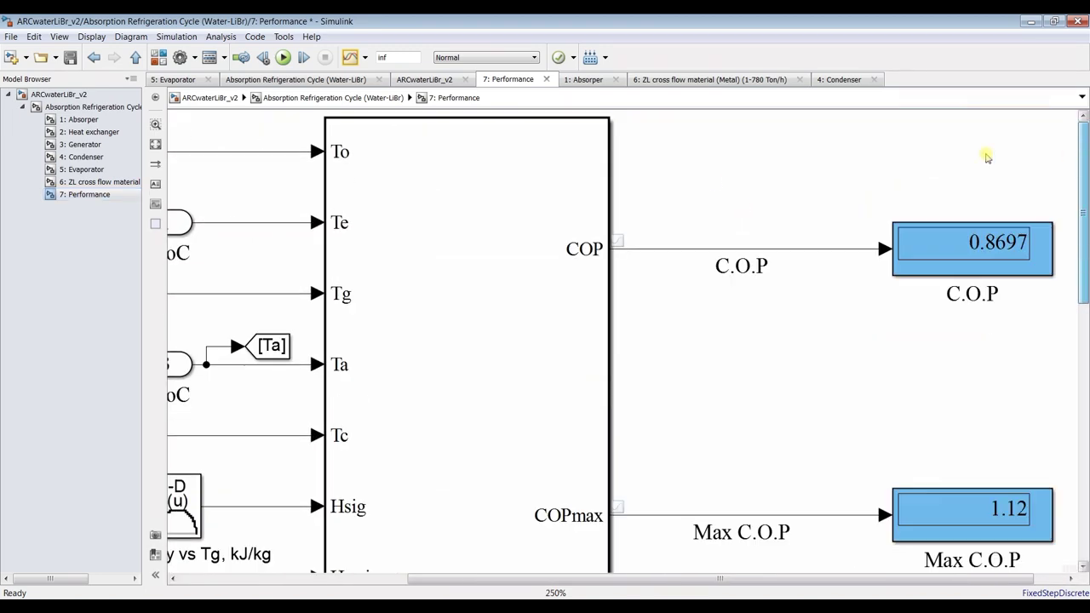
- Try the Stream Signals option on the C.O.P output signal and view the whole Performance diagram
click(654, 249)
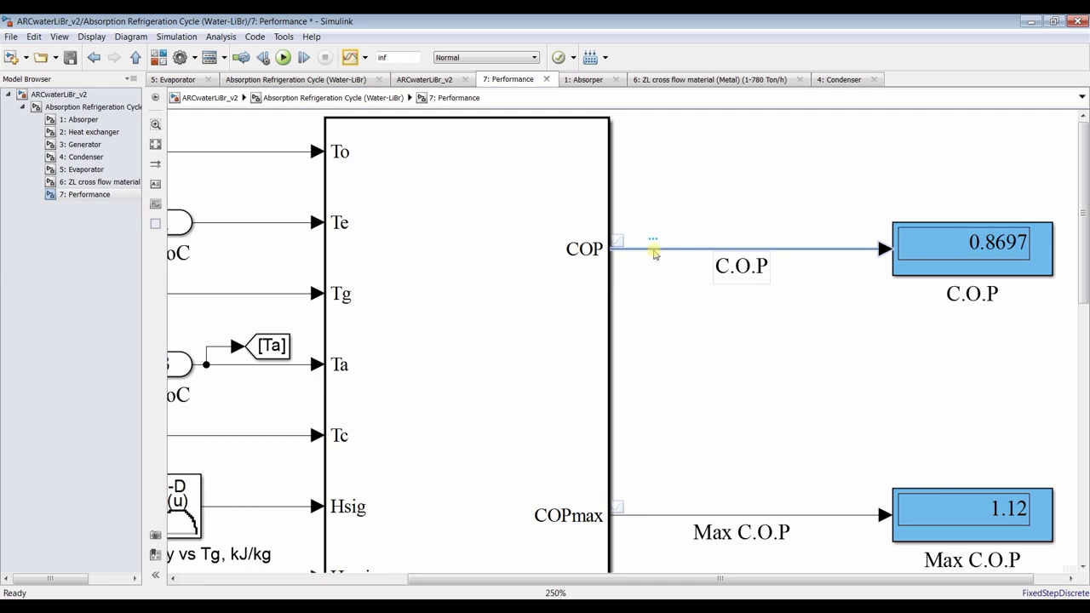
mouse_move(654, 240)
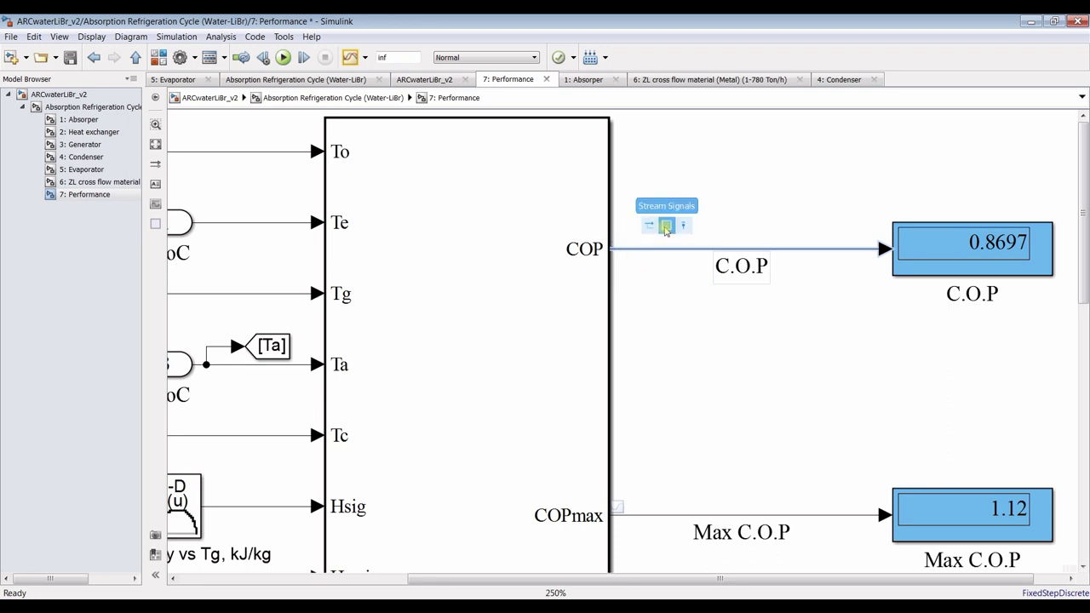
click(667, 228)
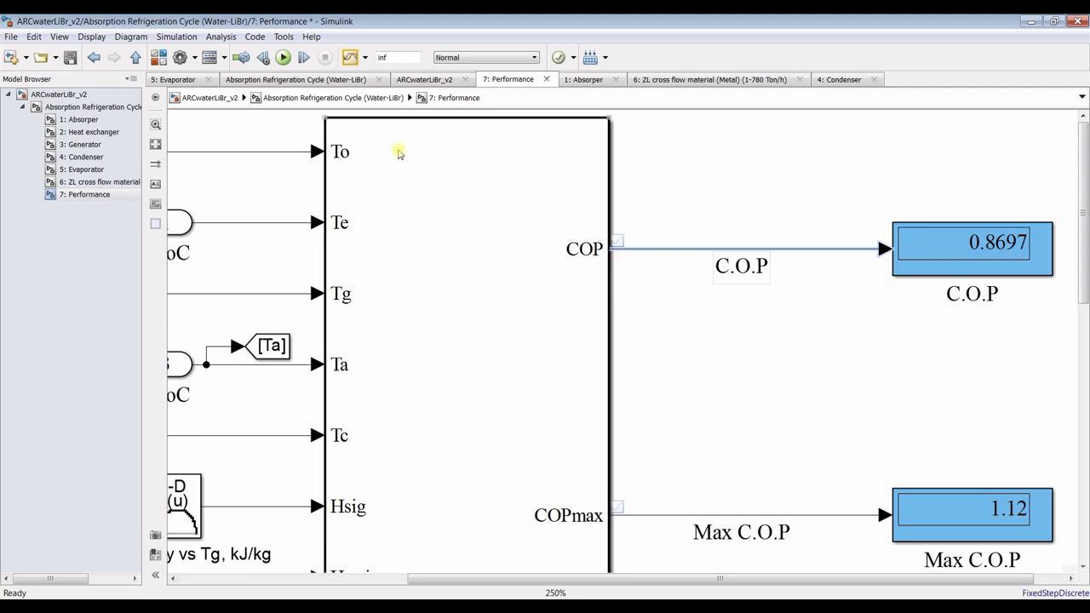
scroll(708, 245, down, 5)
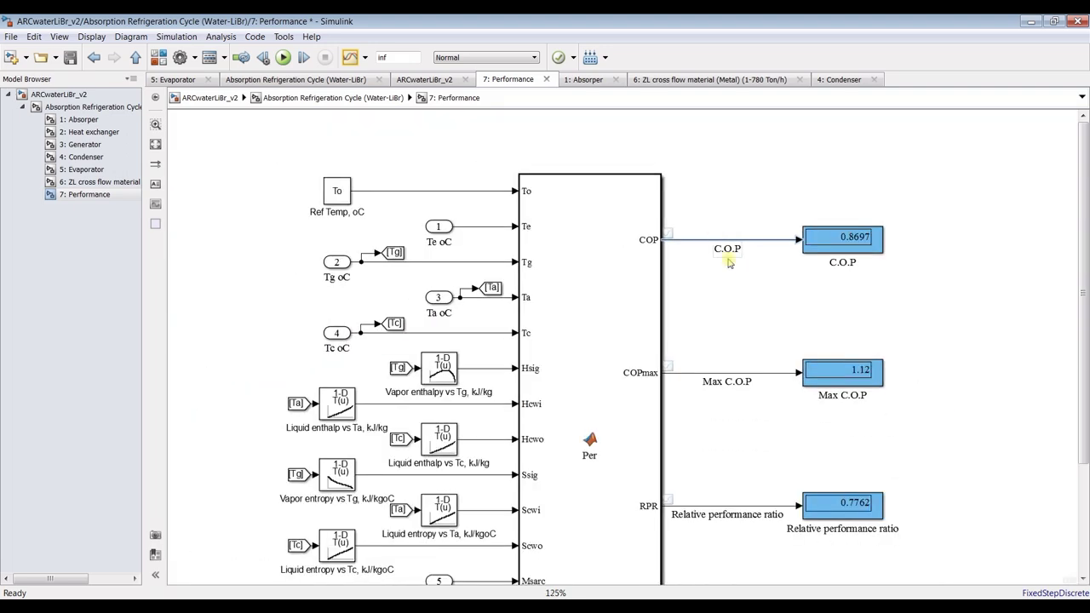
click(156, 145)
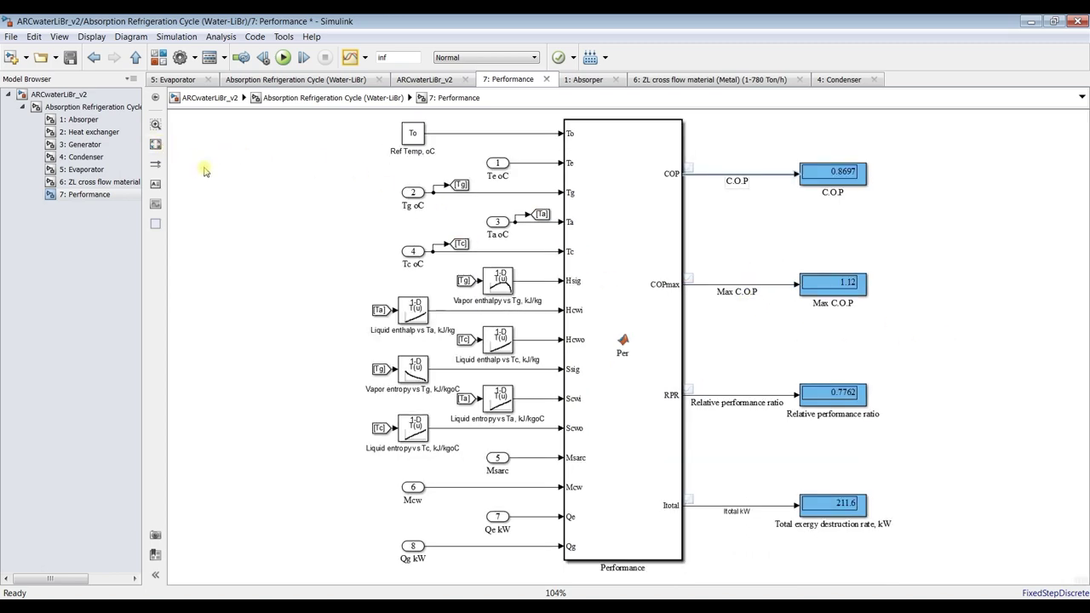
- Examine the outlet cooling water temperature and other outputs in the Absorper subsystem
click(82, 108)
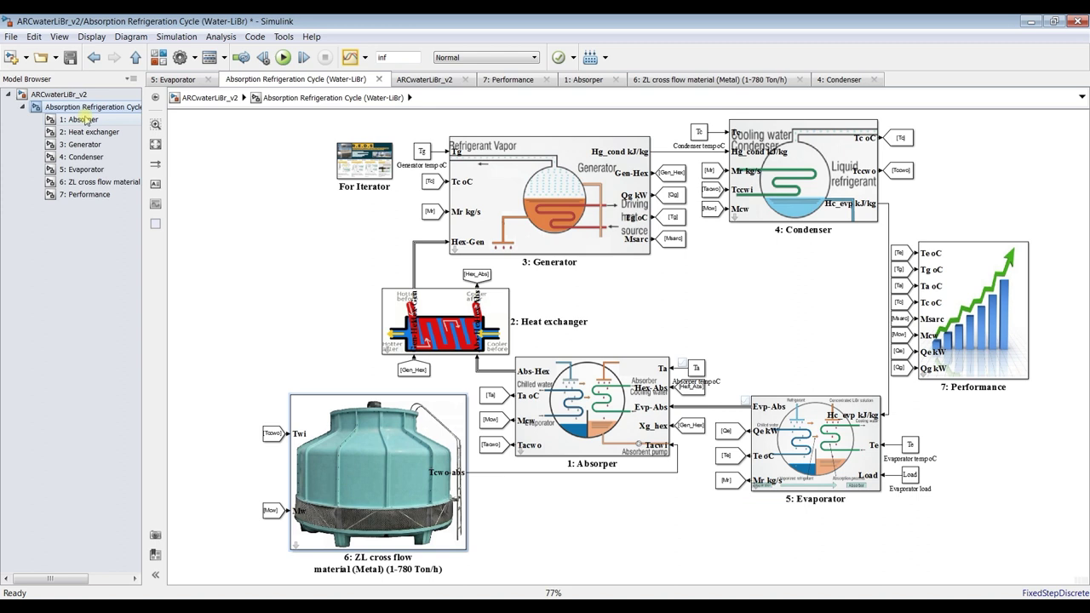
click(85, 120)
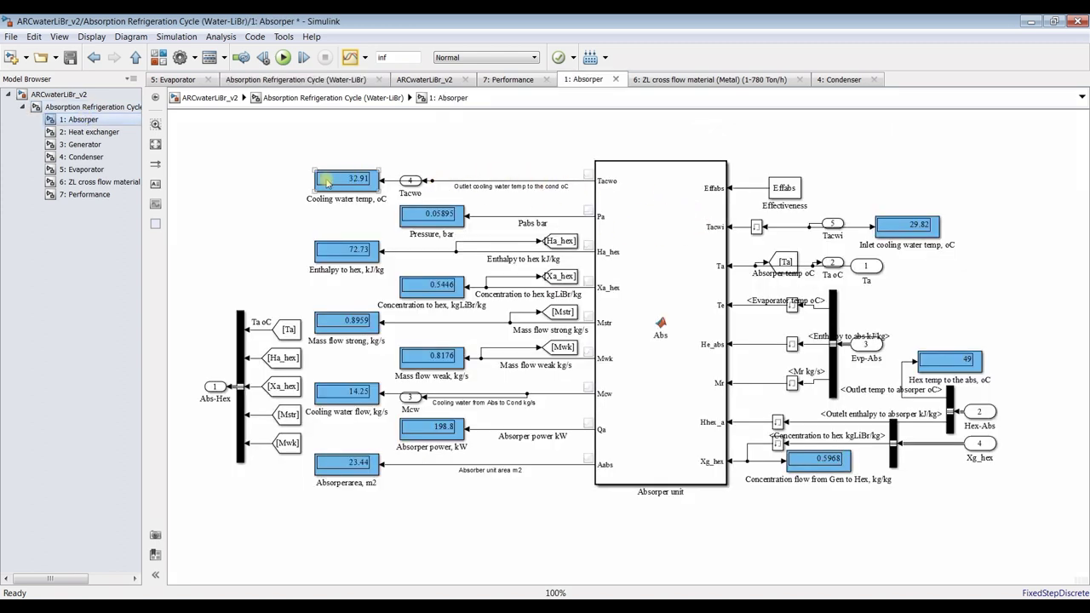
scroll(307, 176, up, 3)
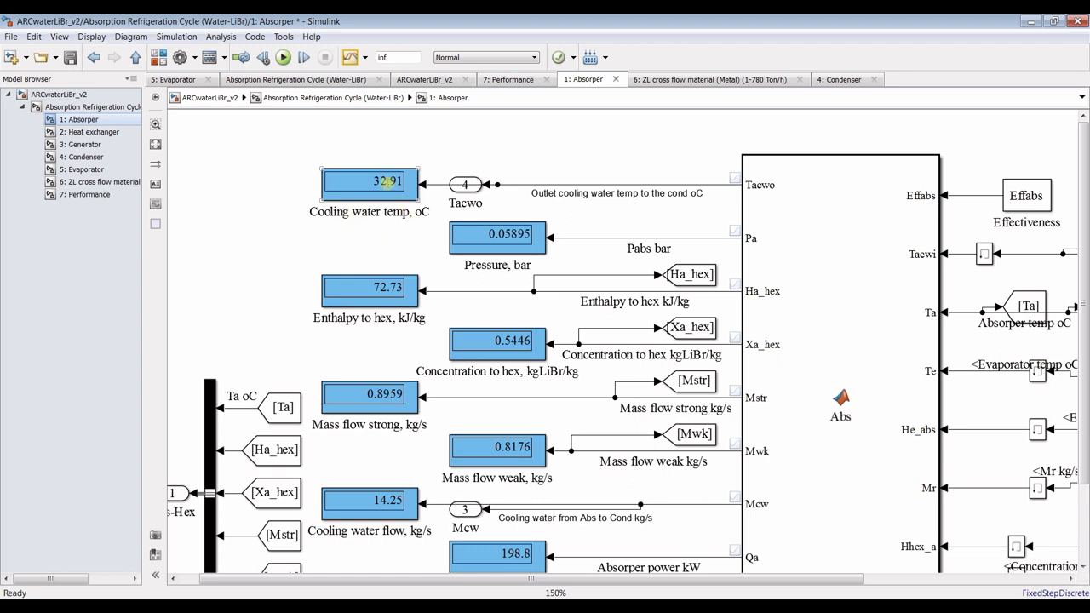
scroll(389, 183, down, 1)
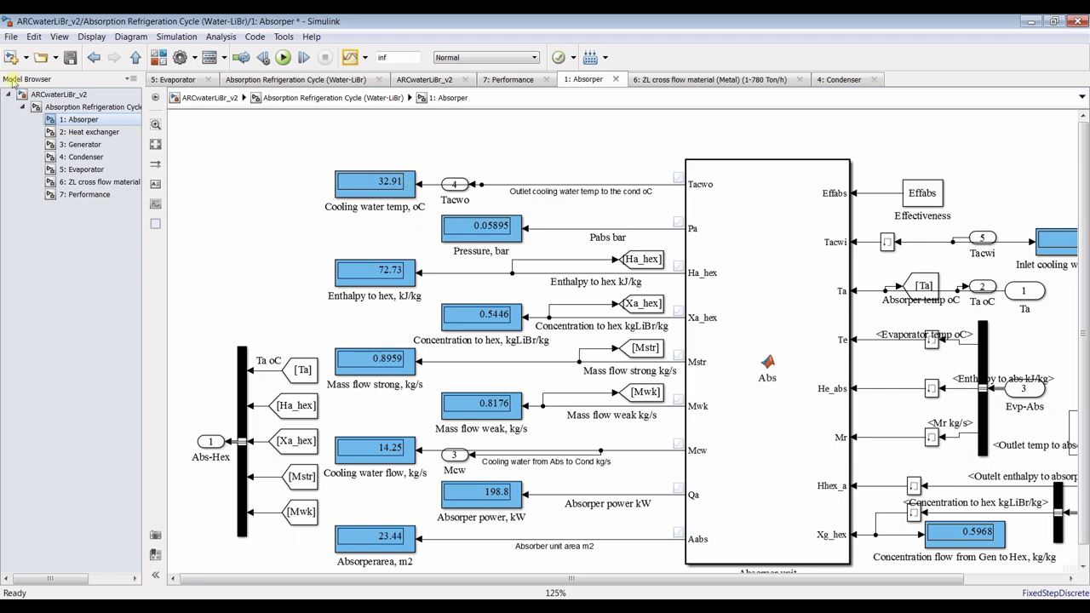
- Return to the top-level model and inspect the cooling water path in the cycle schematic
click(86, 108)
click(58, 94)
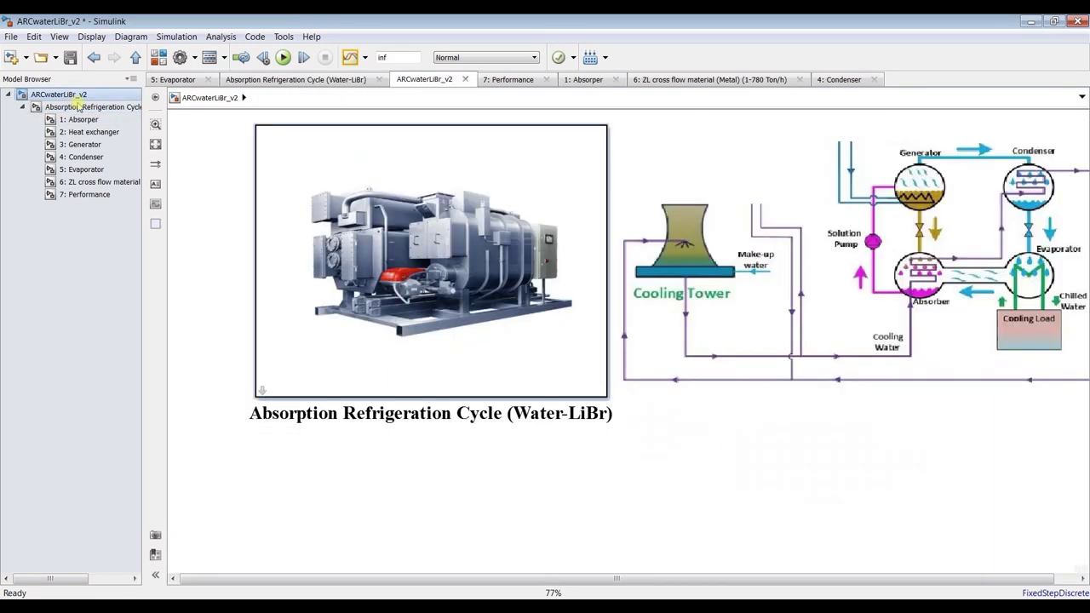
scroll(1048, 236, right, 3)
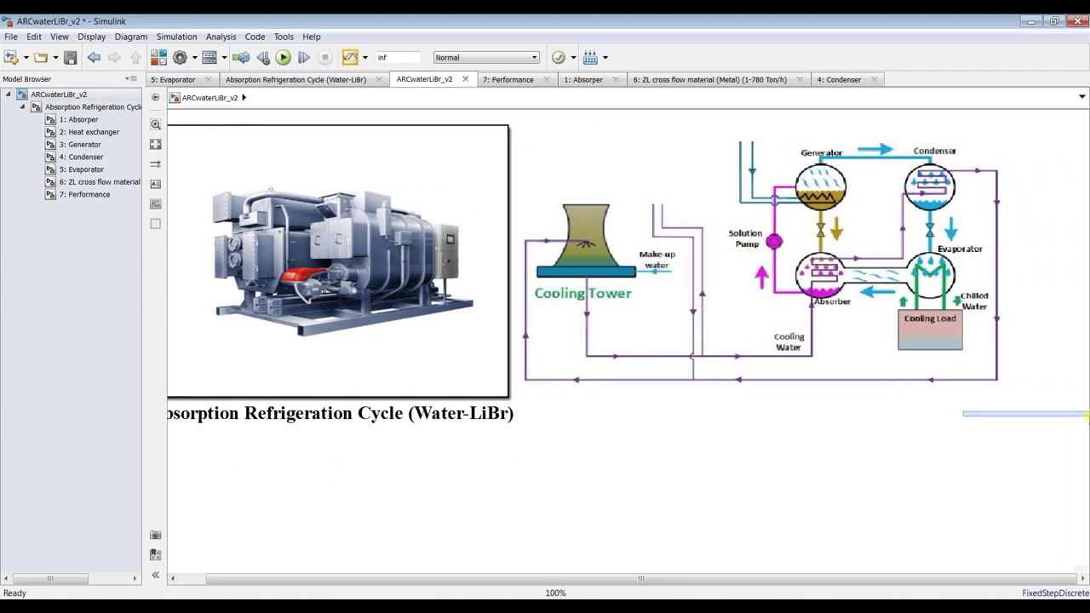
scroll(1047, 236, up, 2)
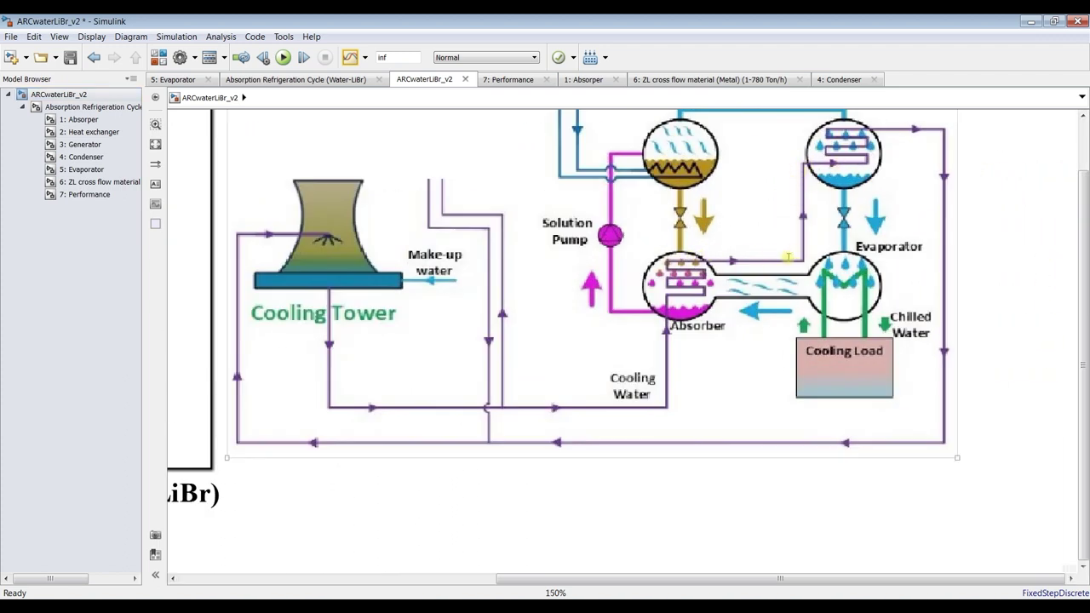
- Review the Absorper subsystem's cooling water outputs and examine the tower diameter and height results in the ZL cross flow subsystem
click(78, 120)
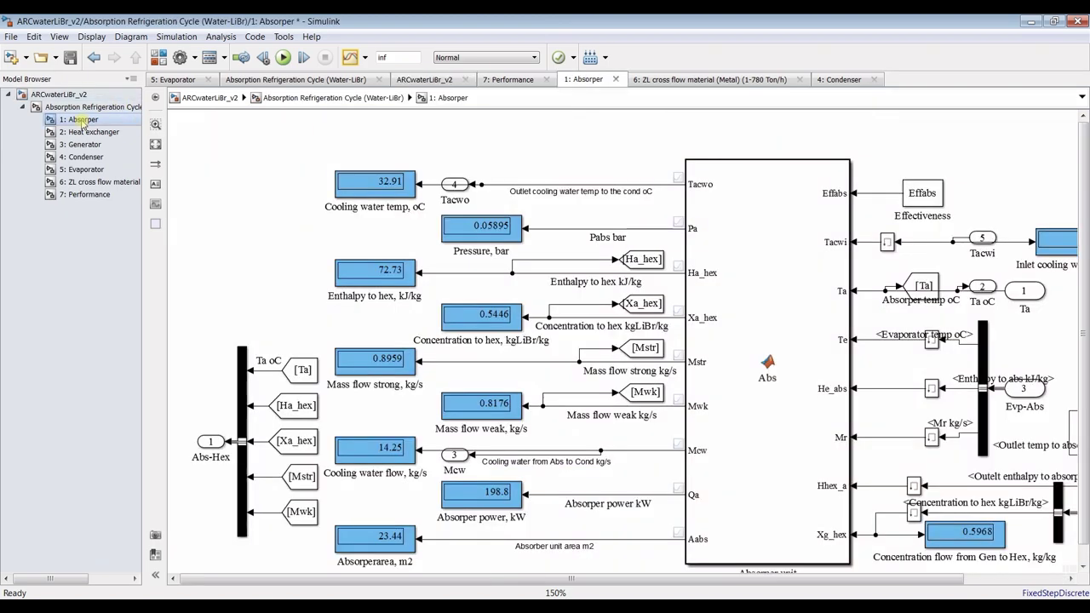
scroll(342, 176, up, 4)
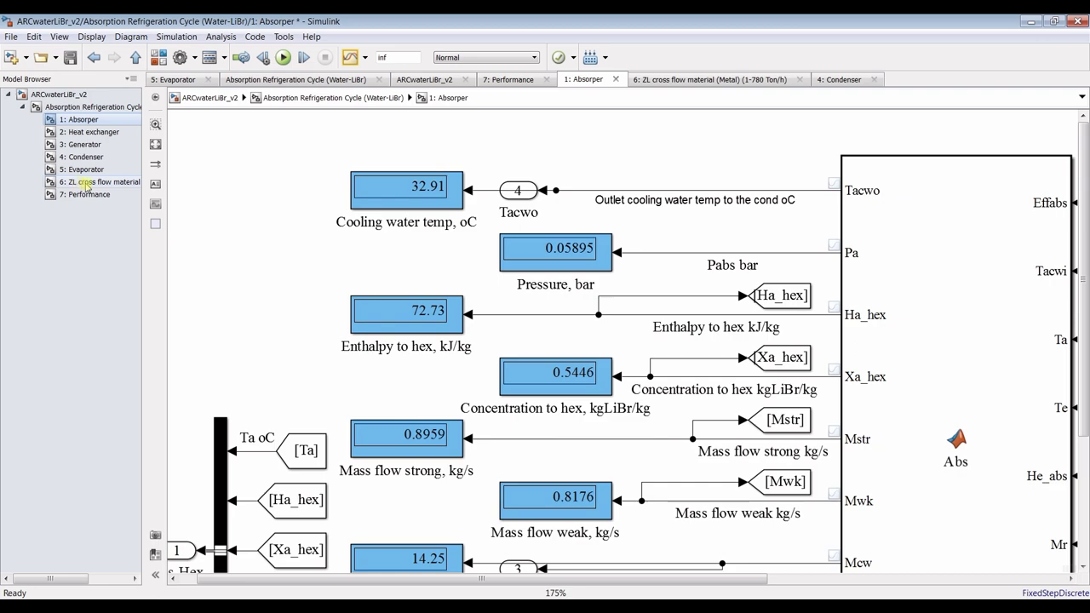
click(87, 182)
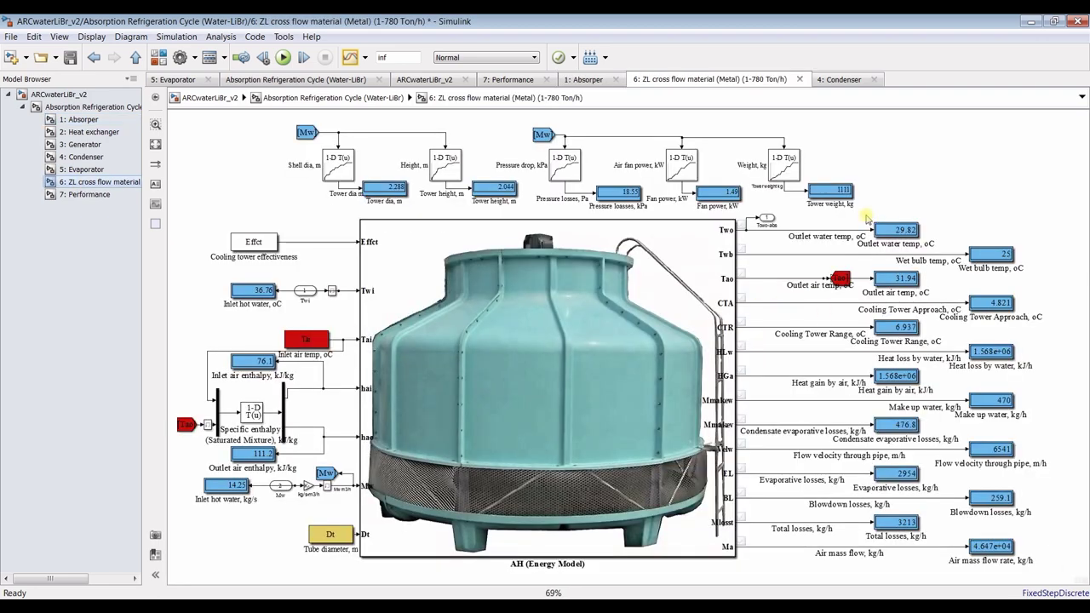
scroll(856, 265, up, 3)
scroll(596, 256, down, 2)
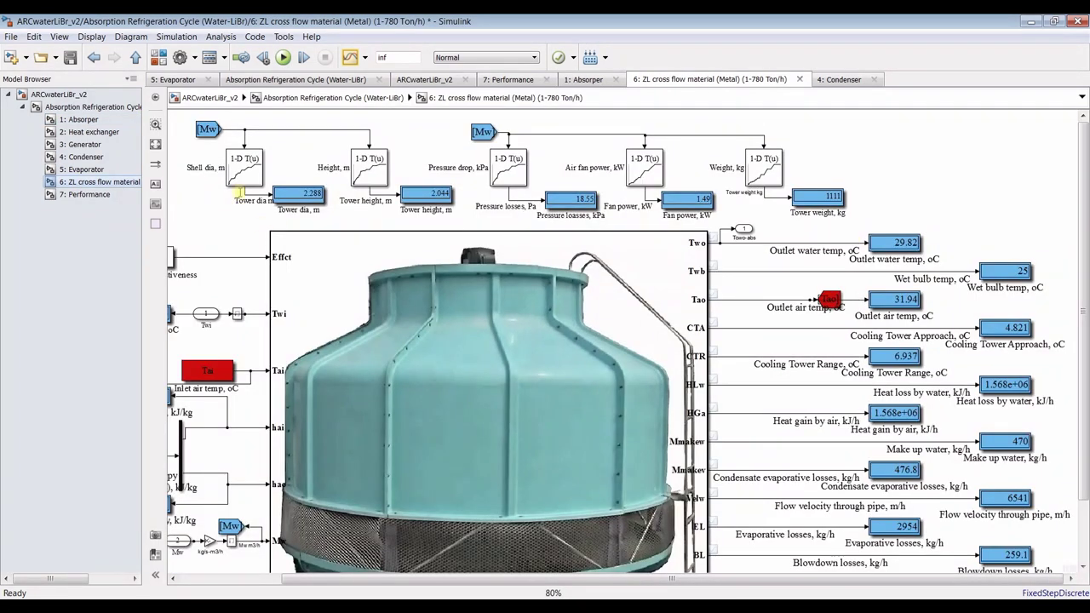
scroll(219, 171, up, 2)
scroll(252, 196, down, 1)
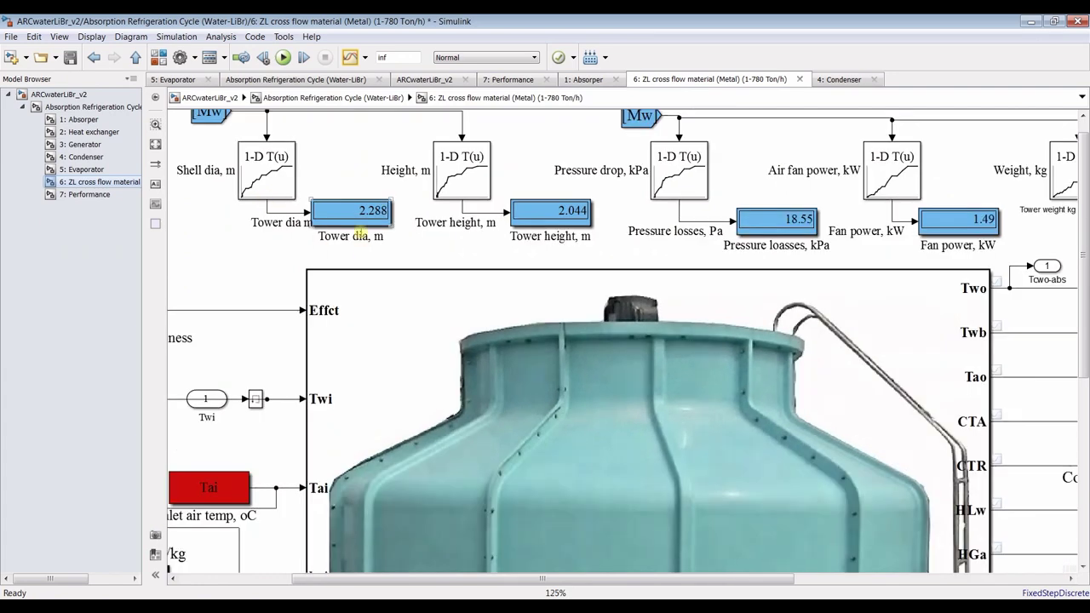
- Examine the cooling tower's pressure losses, fan power and weight, plus its remaining inputs and outputs
drag(638, 579, 818, 583)
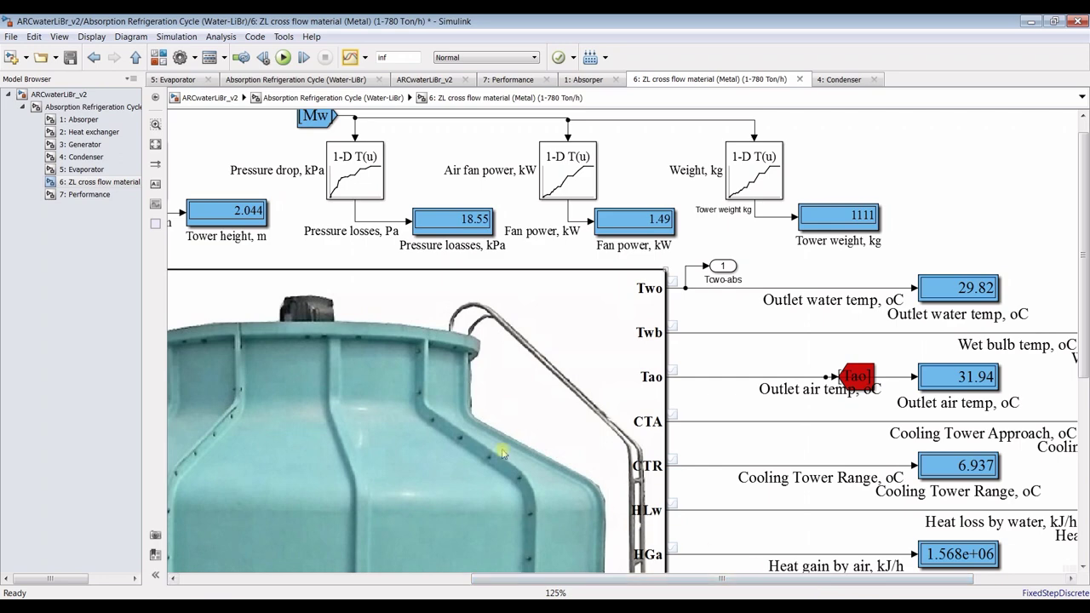
scroll(490, 401, down, 3)
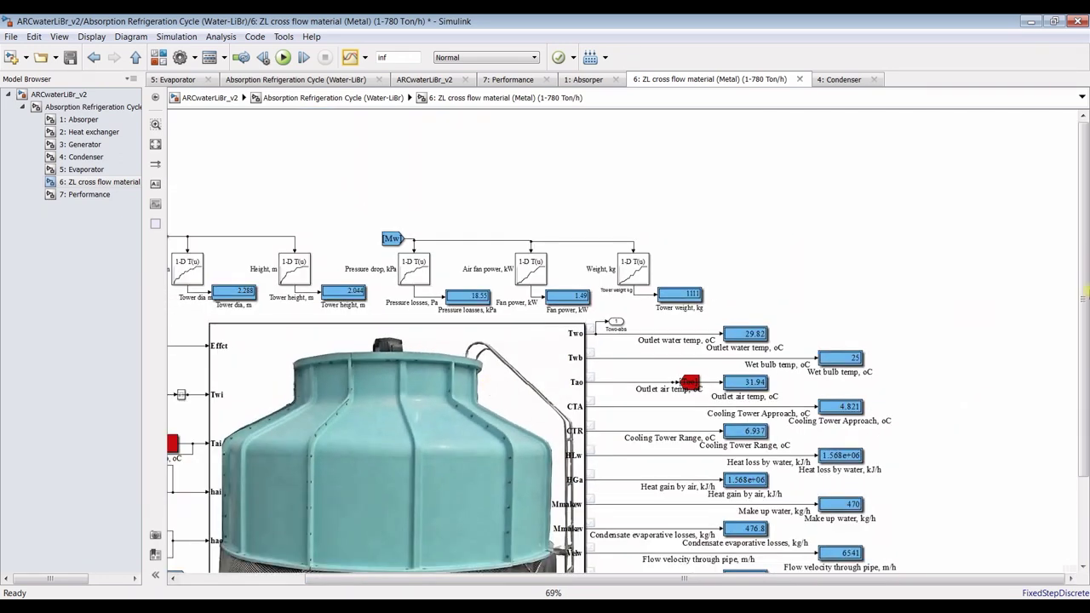
drag(1086, 290, 1087, 375)
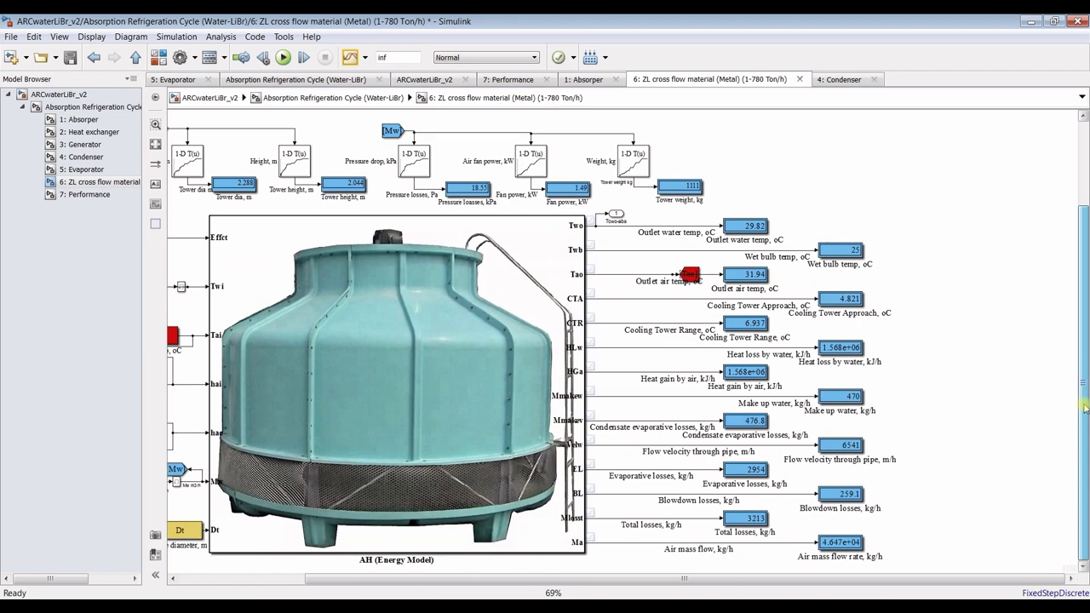
drag(476, 582, 360, 593)
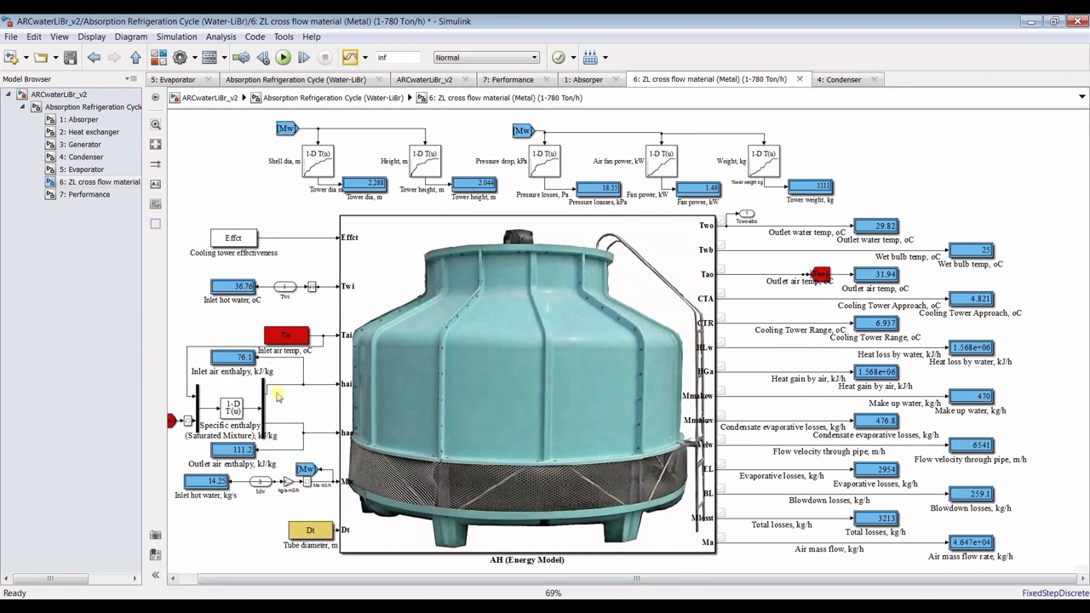
- Go up to the Absorption Refrigeration Cycle level and inspect the connection between the cooling tower and the Absorper
click(92, 109)
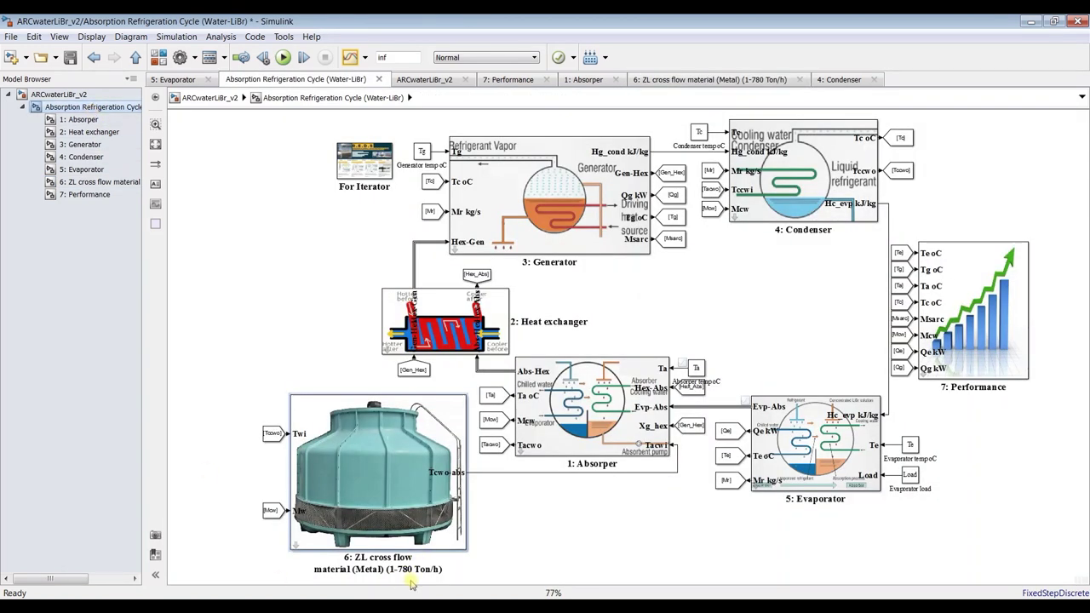
scroll(375, 528, up, 5)
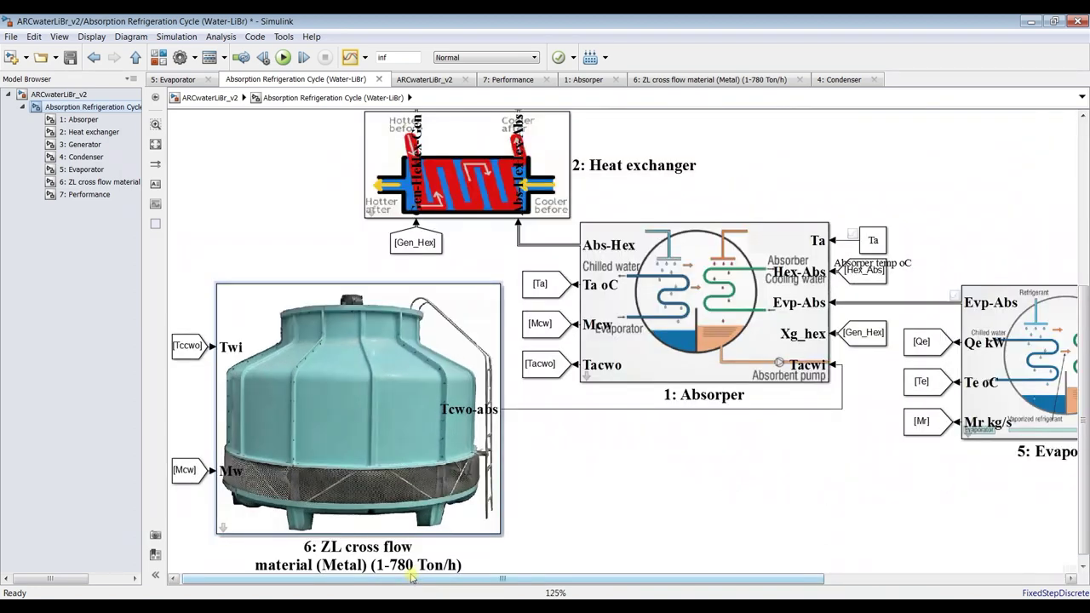
scroll(272, 271, down, 5)
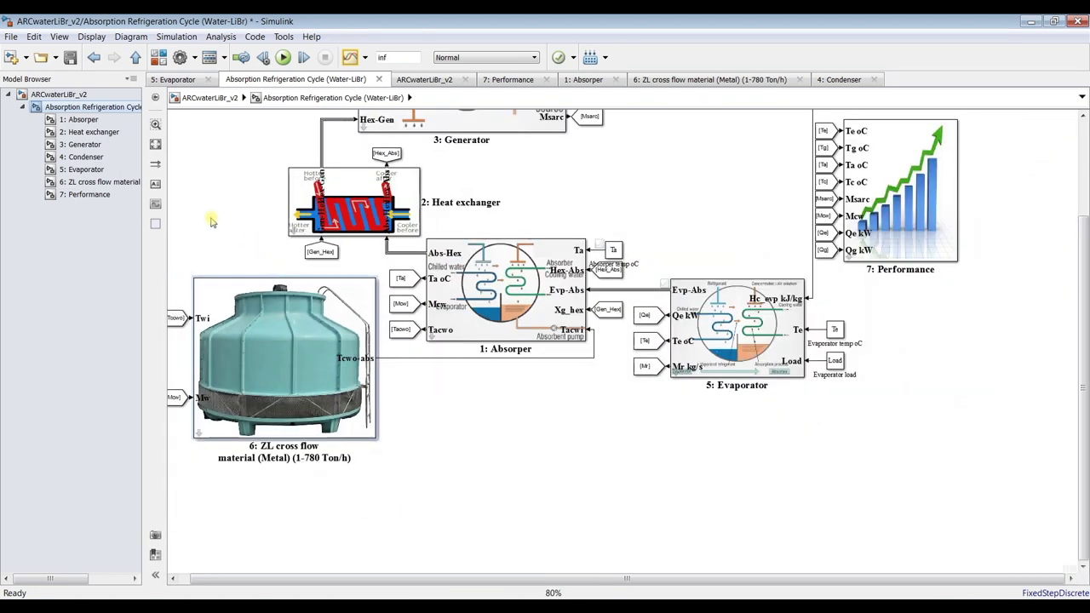
- Check the Absorper subsystem and examine the outlet water temperature display of the ZL cross flow cooling tower
click(94, 119)
click(98, 181)
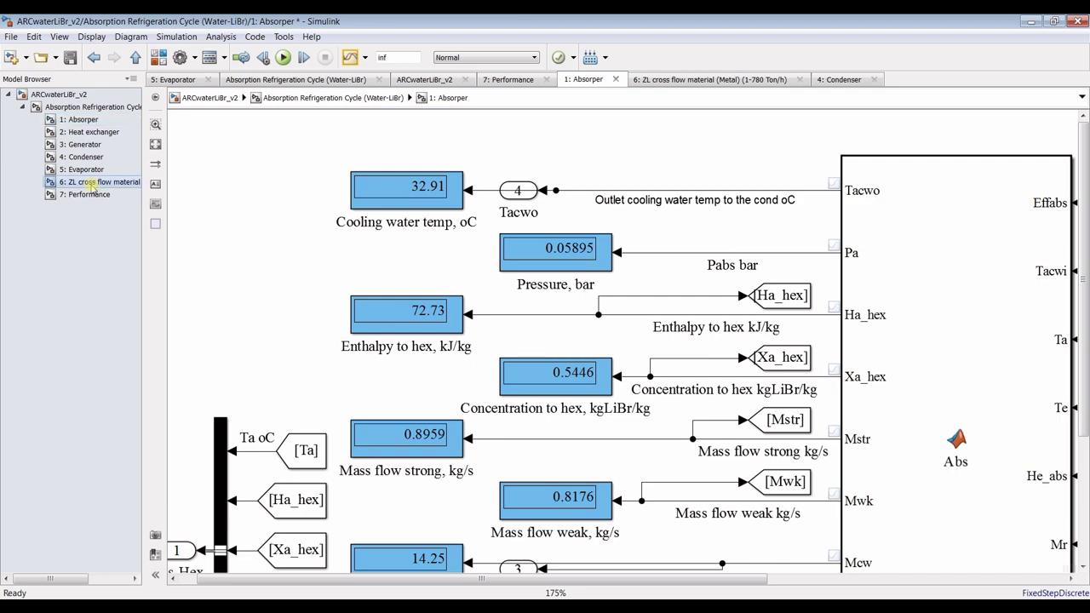
scroll(916, 183, up, 3)
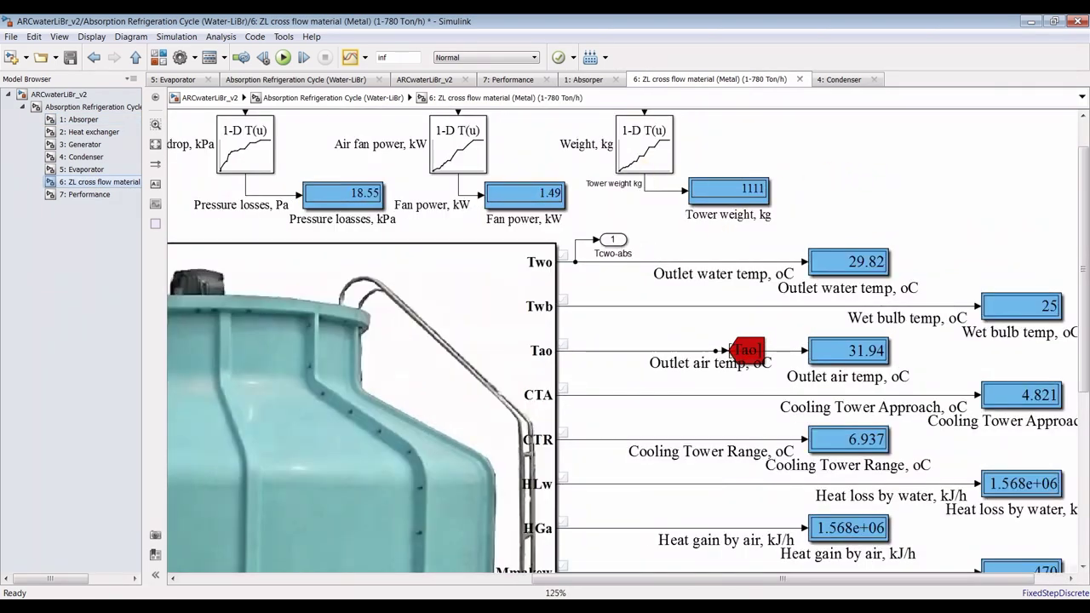
drag(718, 579, 803, 579)
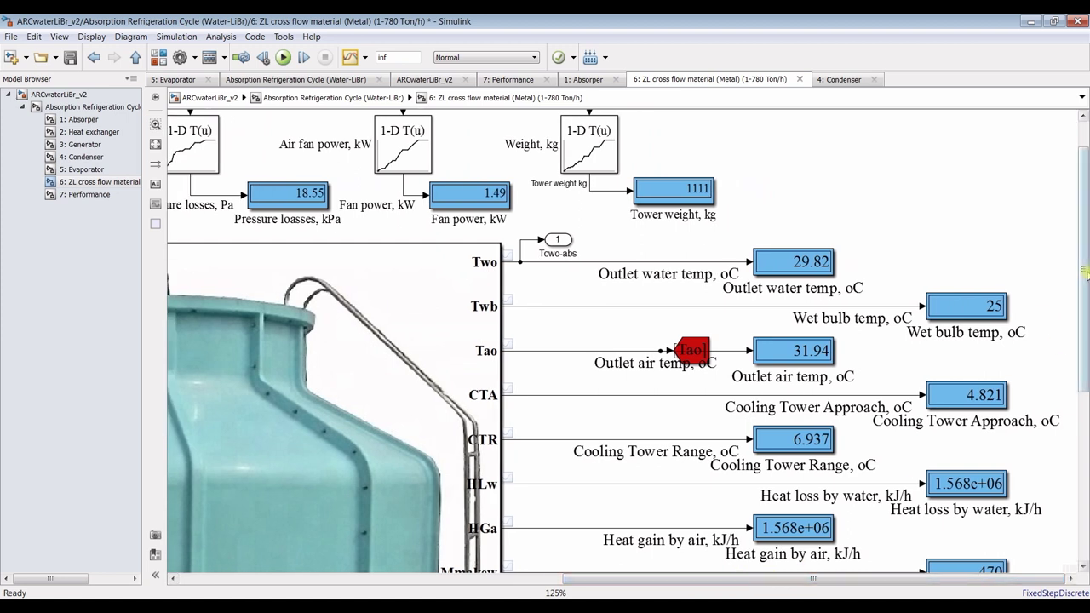
click(809, 260)
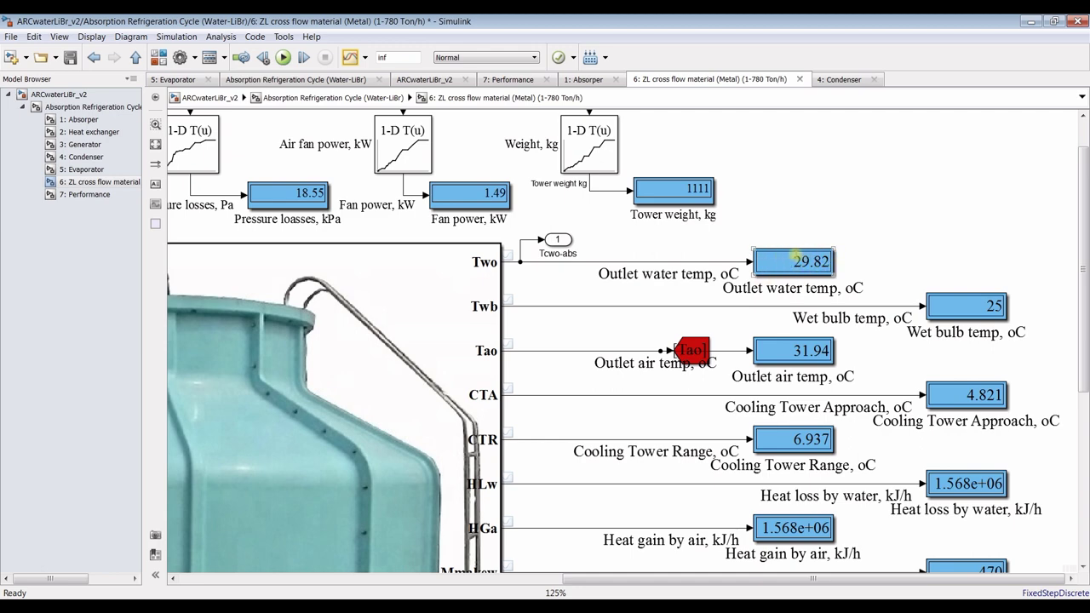
- View the whole cooling tower diagram and examine its inlet hot water temperature and other inputs
key(space)
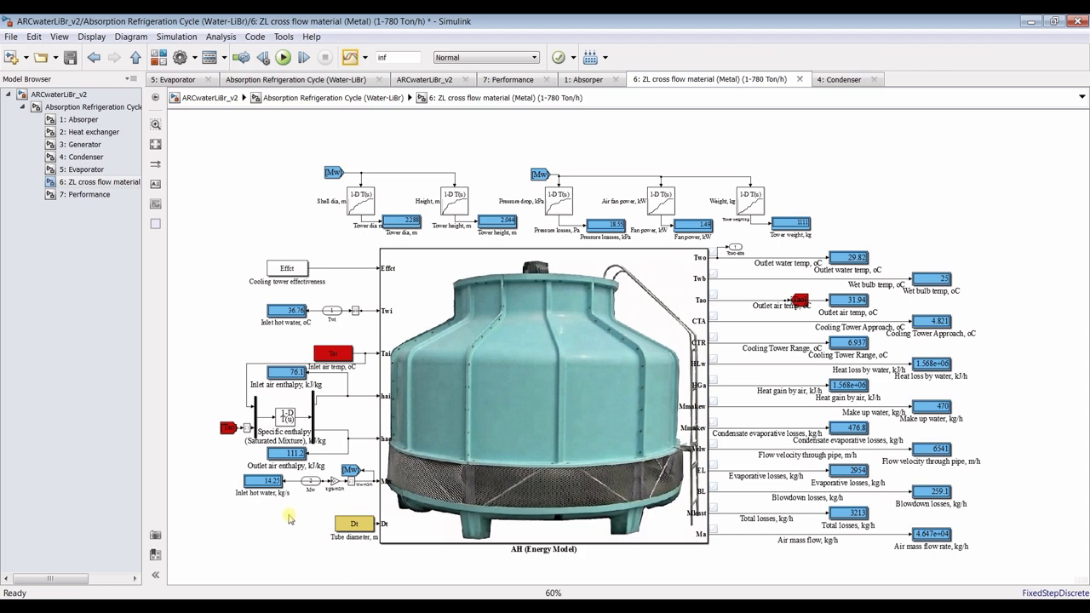
scroll(239, 468, up, 2)
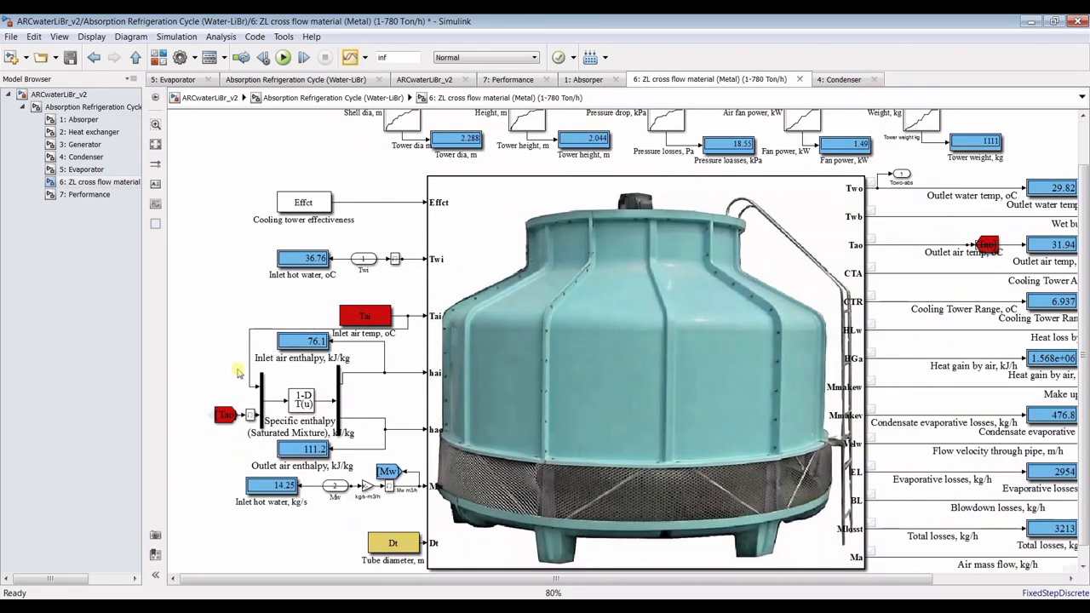
scroll(228, 262, up, 3)
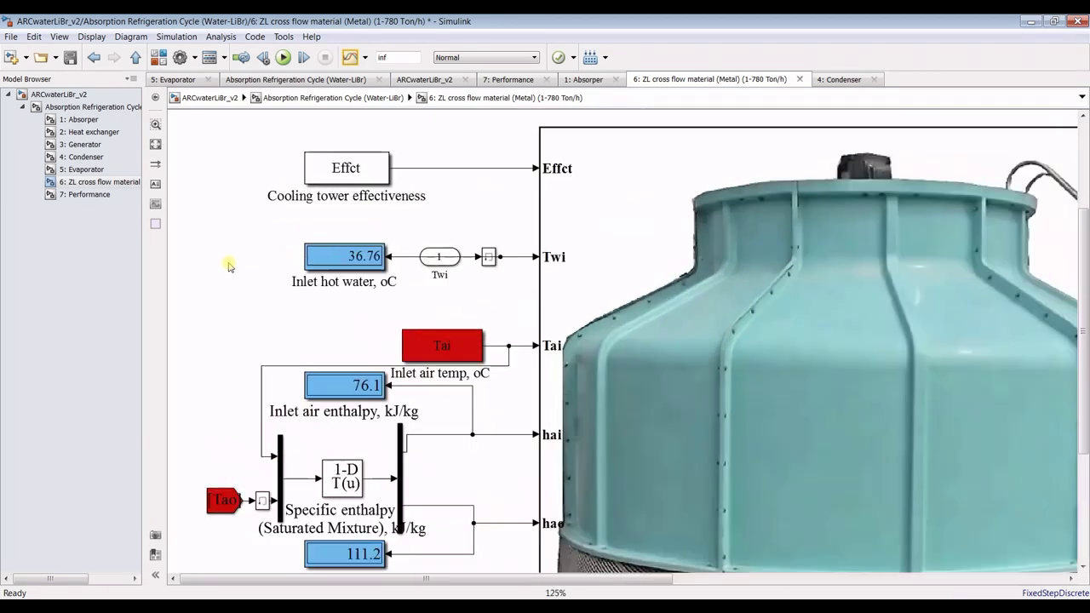
- Trace the cooling water return line in the top-level schematic and check the cooling tower's inlet hot water temperature
click(72, 94)
click(856, 125)
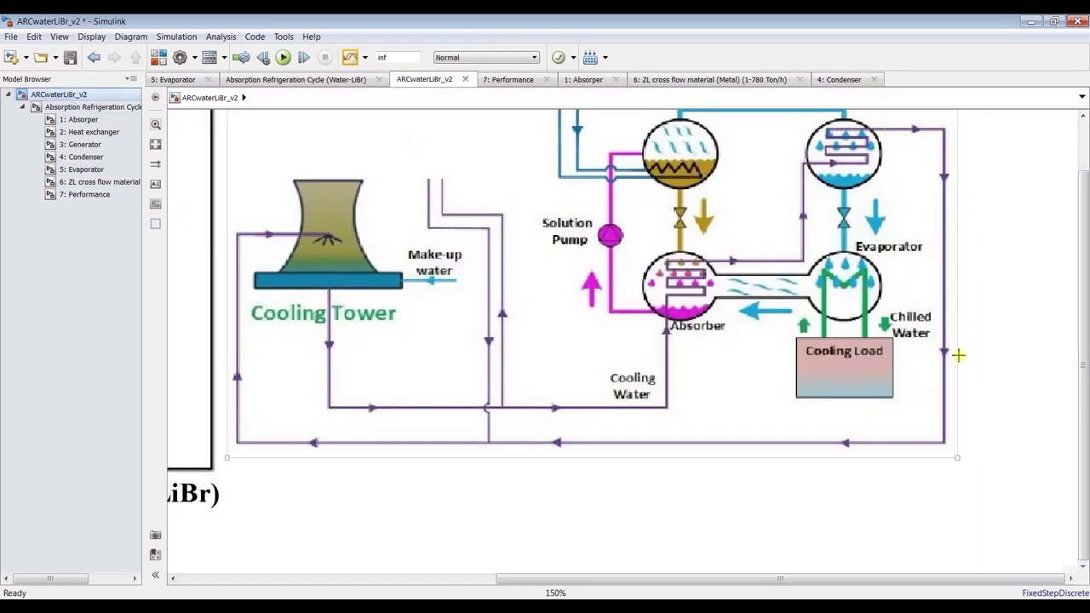
click(88, 182)
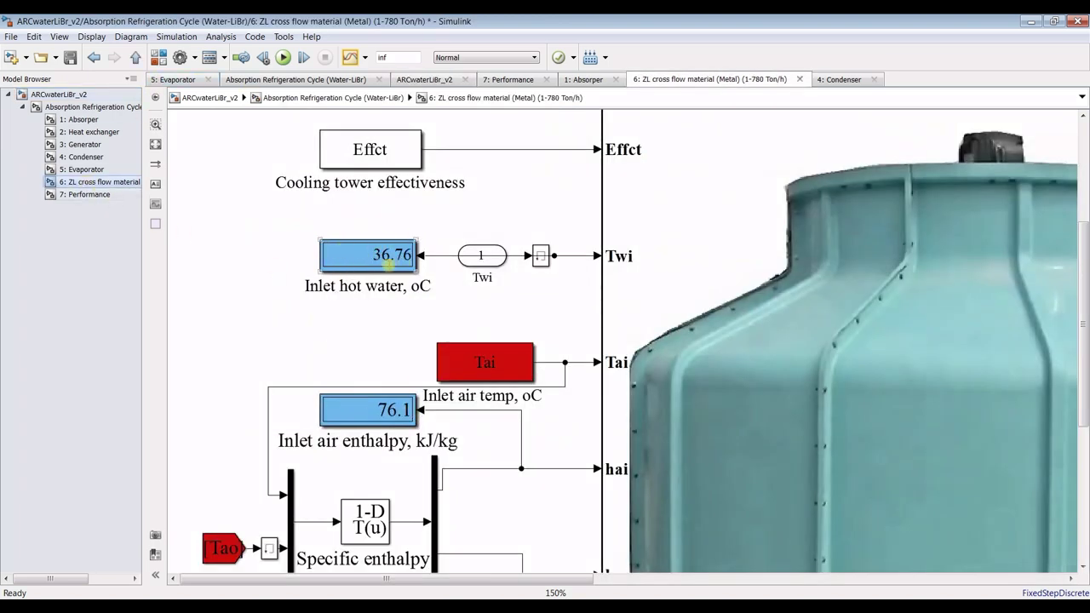
- Examine the cooling tower's outlet water, wet bulb and outlet air temperature results
scroll(260, 214, down, 3)
scroll(1072, 150, up, 1)
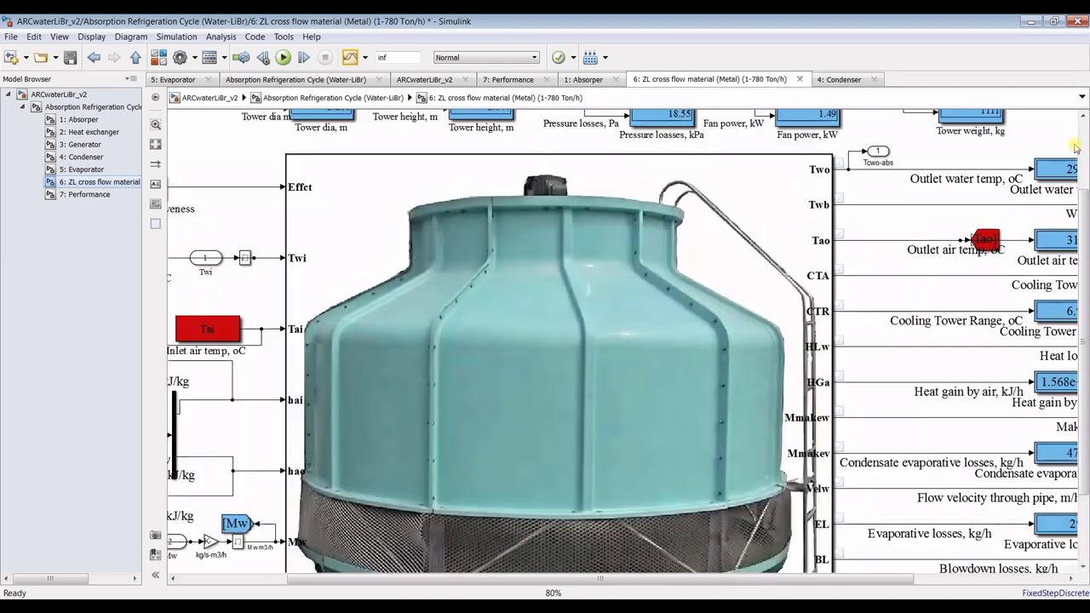
scroll(1073, 167, down, 1)
scroll(1066, 136, down, 1)
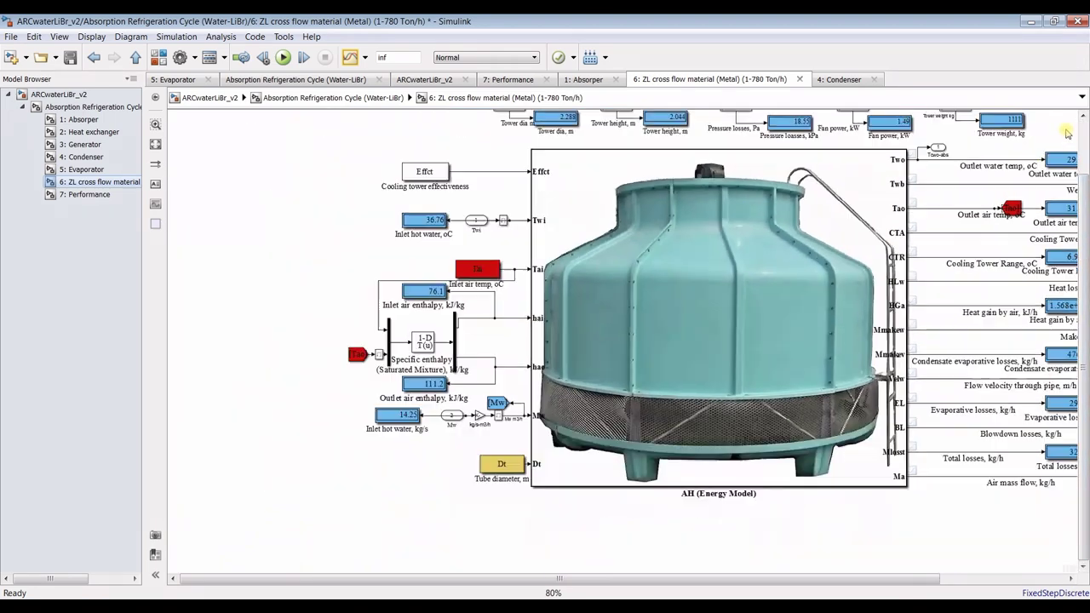
scroll(1065, 134, up, 3)
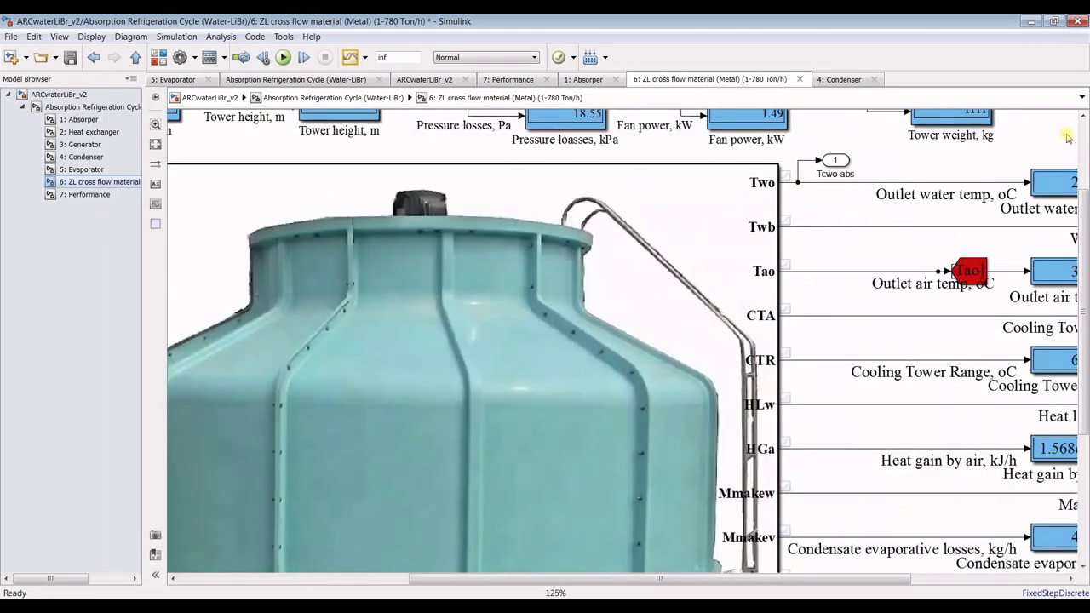
drag(883, 580, 1002, 580)
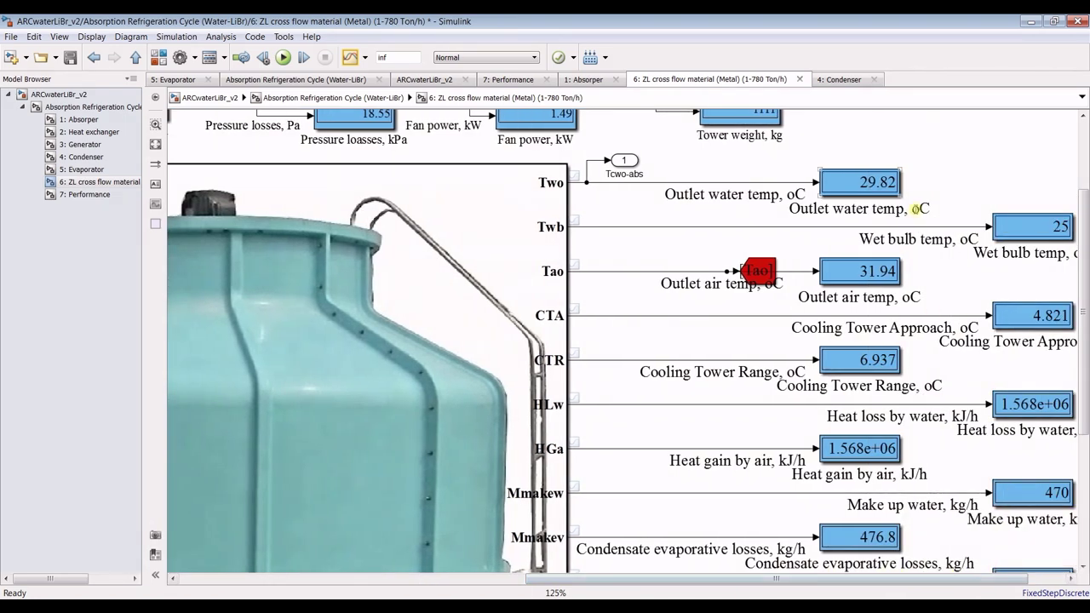
scroll(864, 181, up, 1)
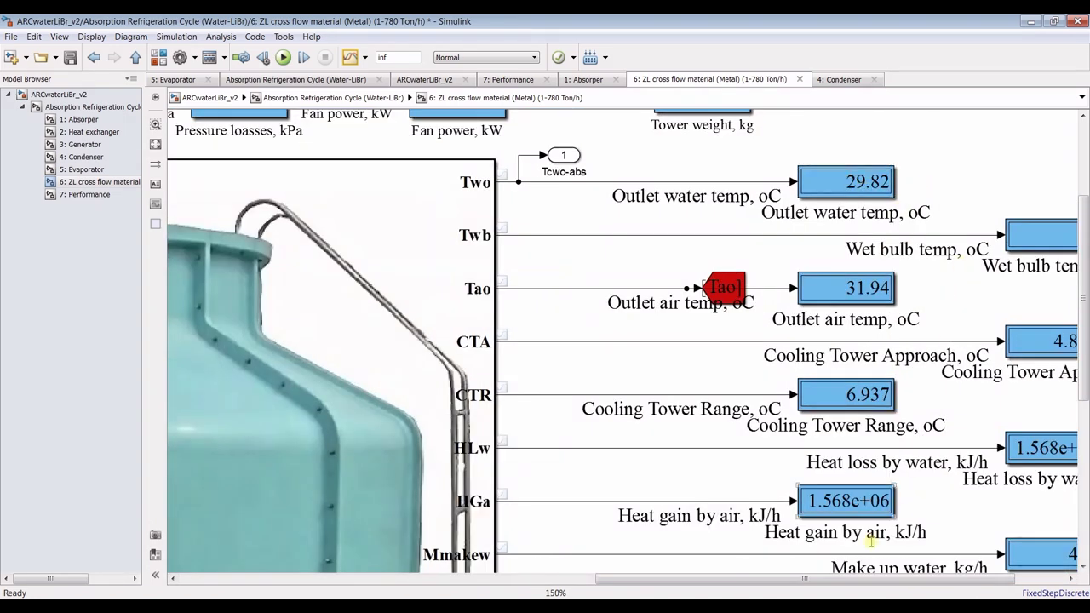
drag(862, 579, 913, 579)
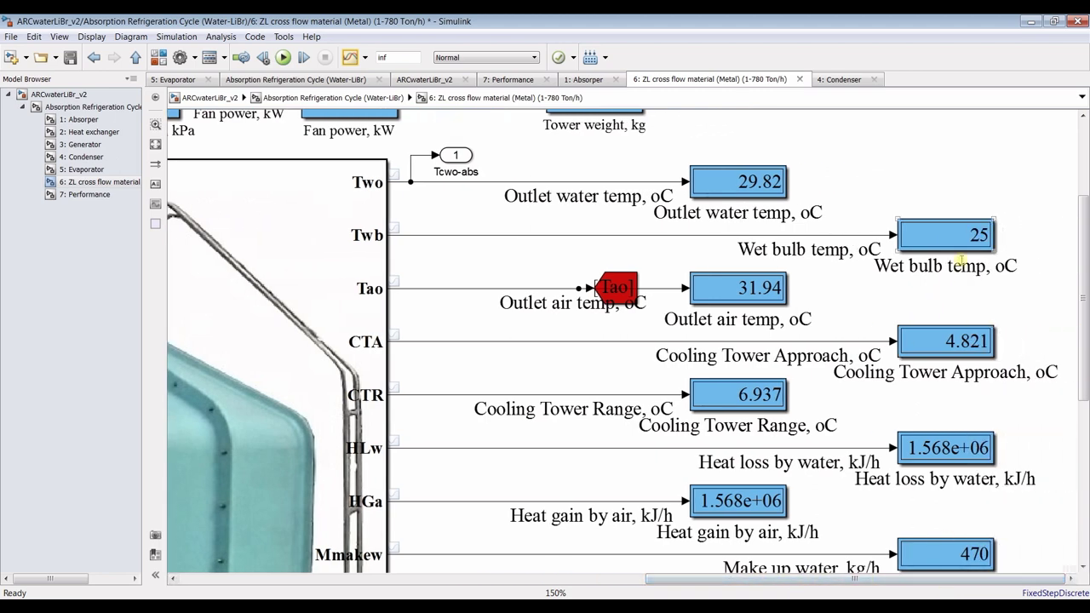
drag(1087, 248, 1086, 275)
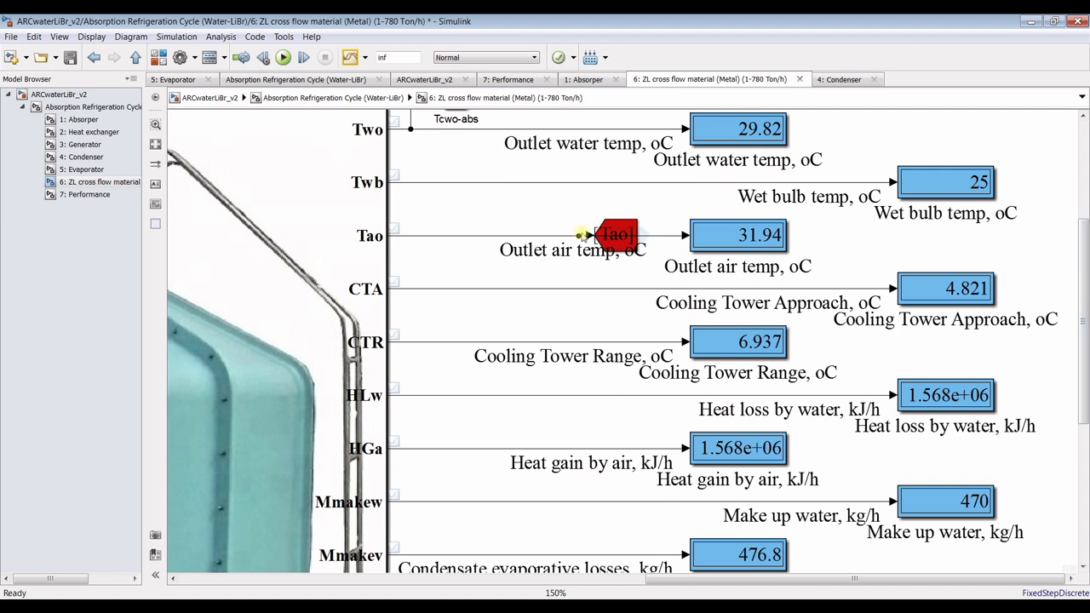
- Examine the cooling tower's approach, range, heat transfer, make-up water, water losses and air mass flow results
click(710, 247)
drag(1085, 322, 1084, 364)
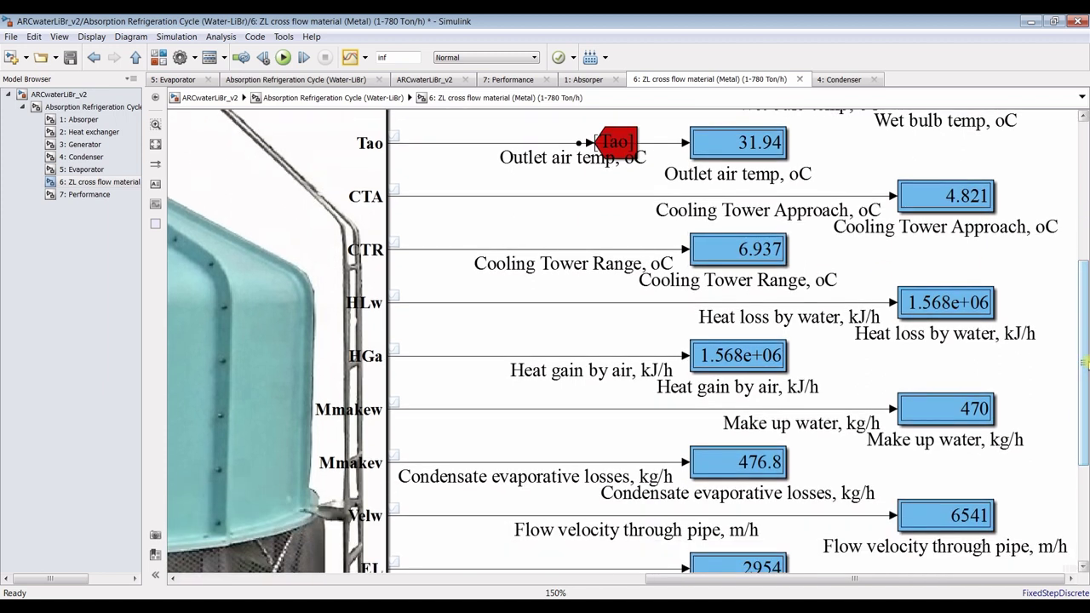
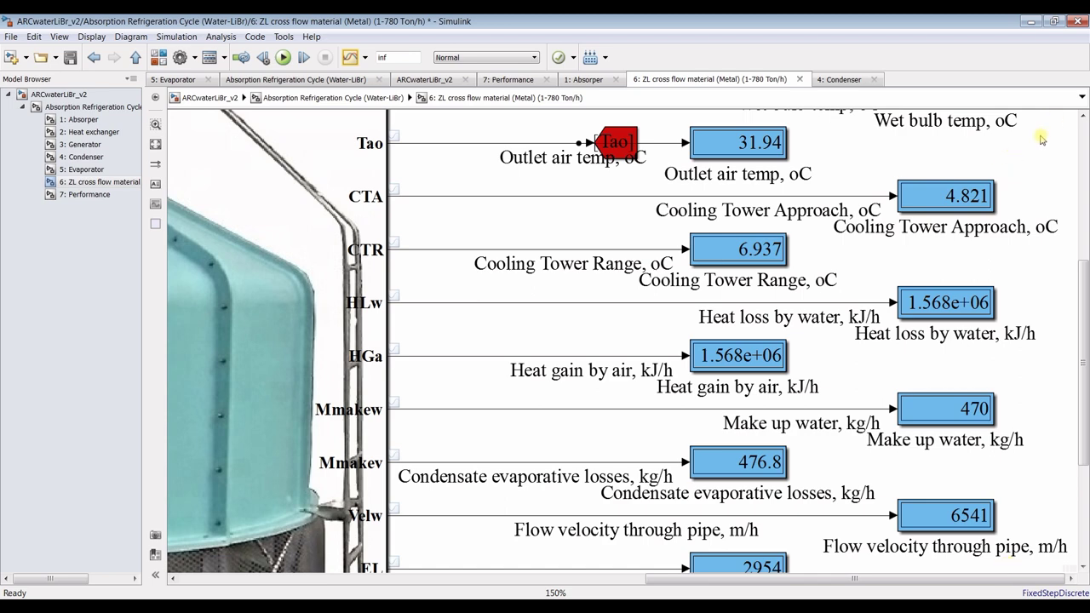
scroll(324, 194, down, 1)
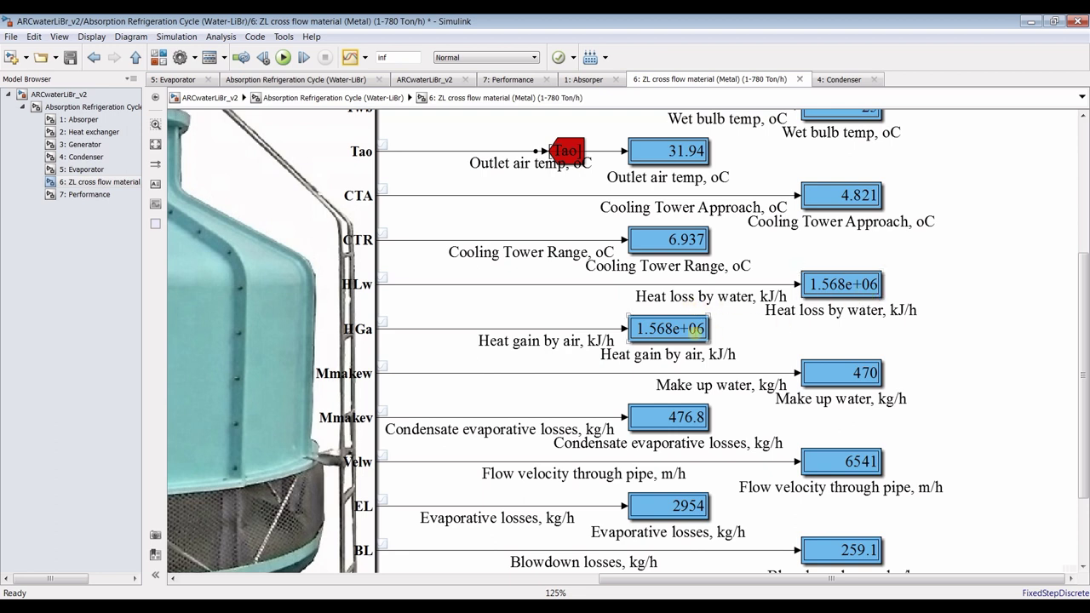
drag(1084, 352, 1084, 390)
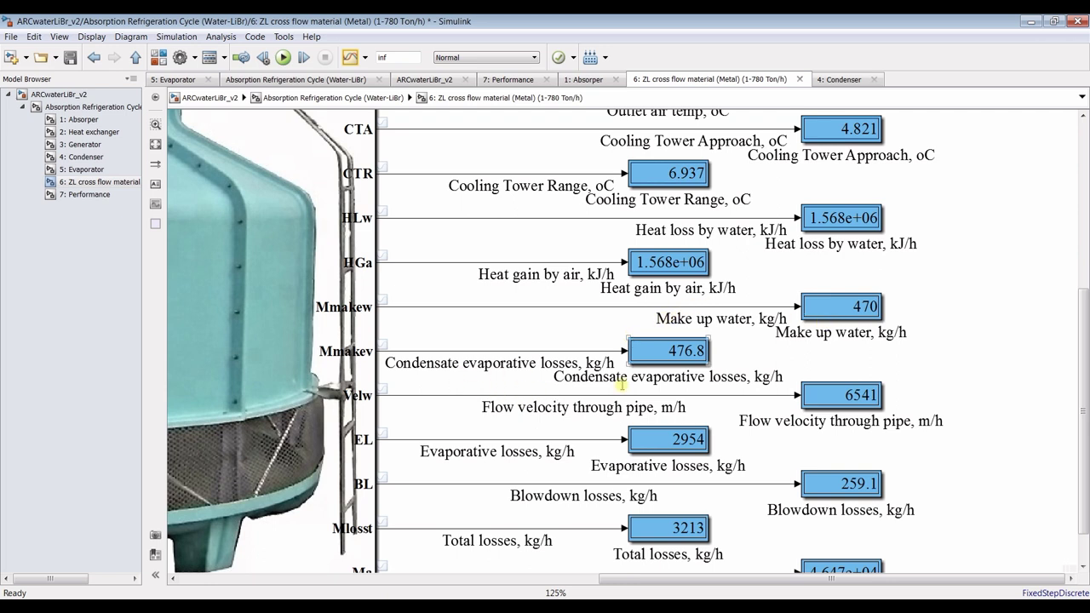
drag(1084, 375, 1084, 404)
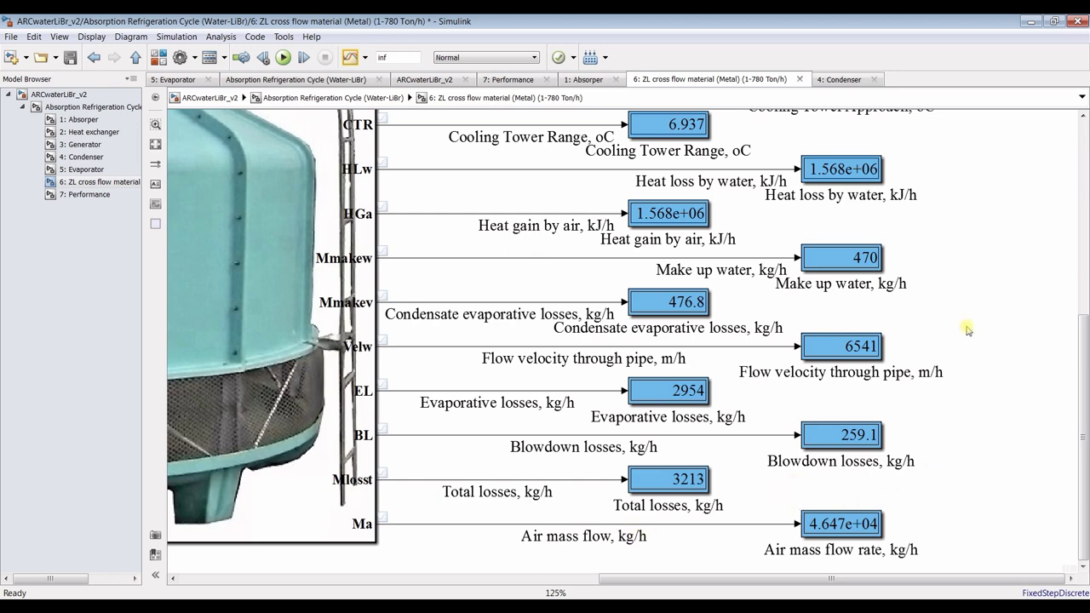
scroll(971, 272, down, 2)
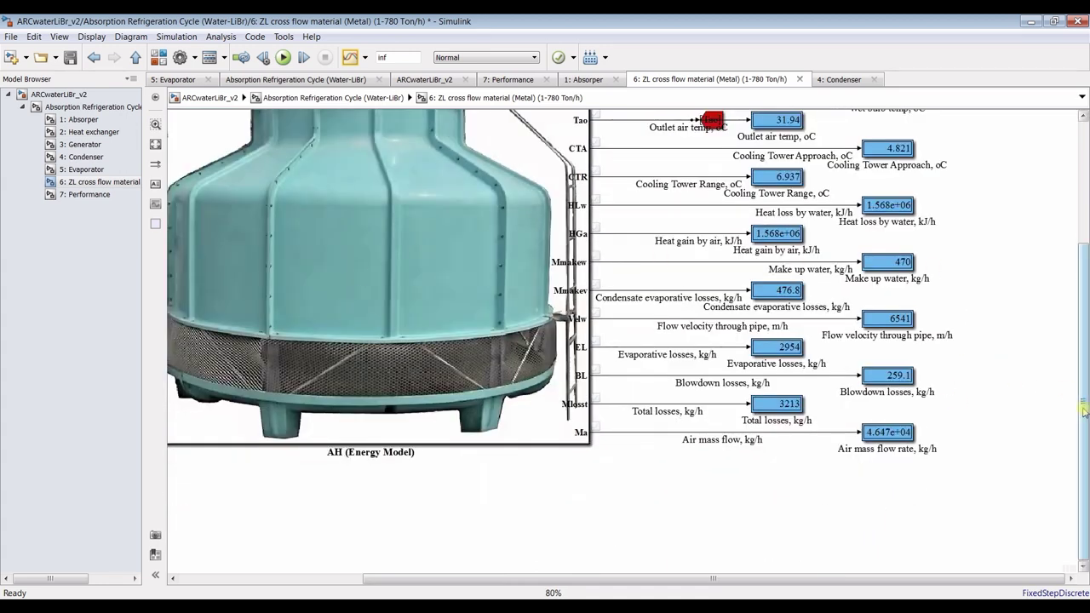
scroll(1070, 396, up, 3)
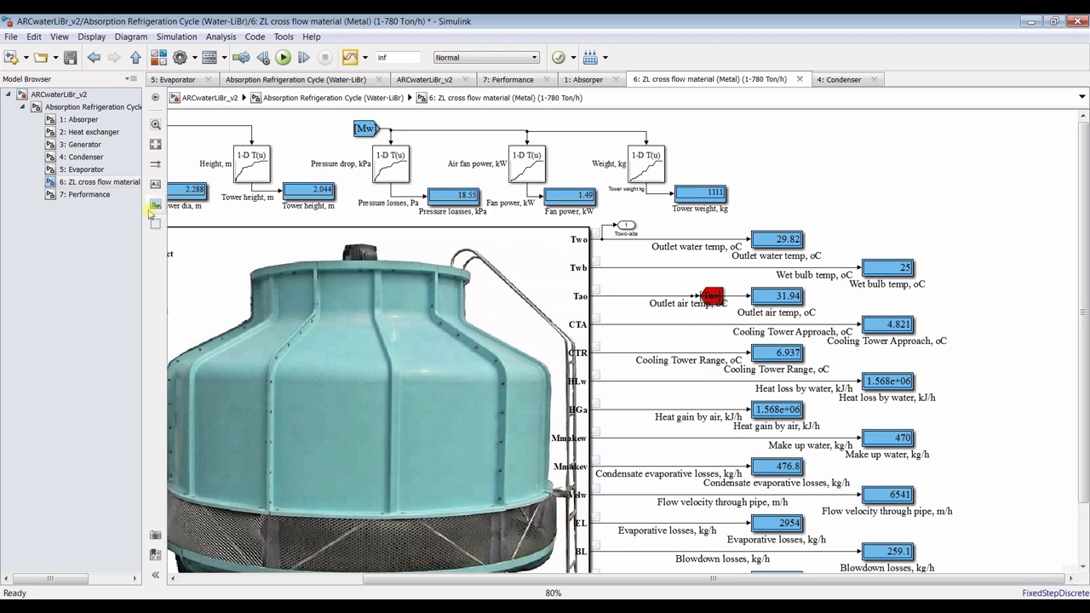
- Examine the absorber's pressure, enthalpy, concentration, strong and weak mass flow, cooling water flow, power and area results
click(81, 120)
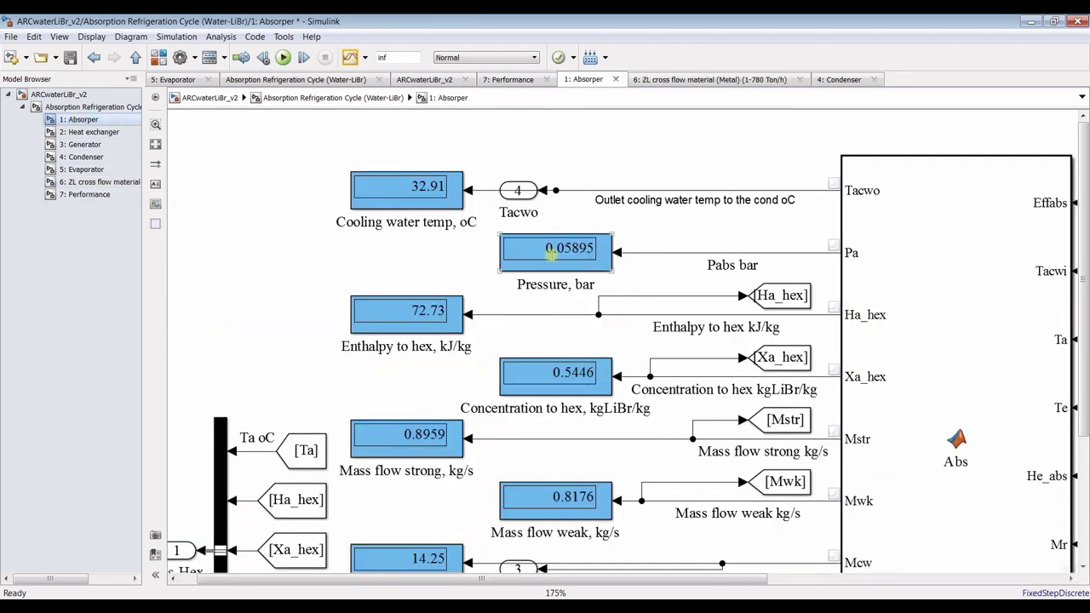
scroll(250, 290, down, 1)
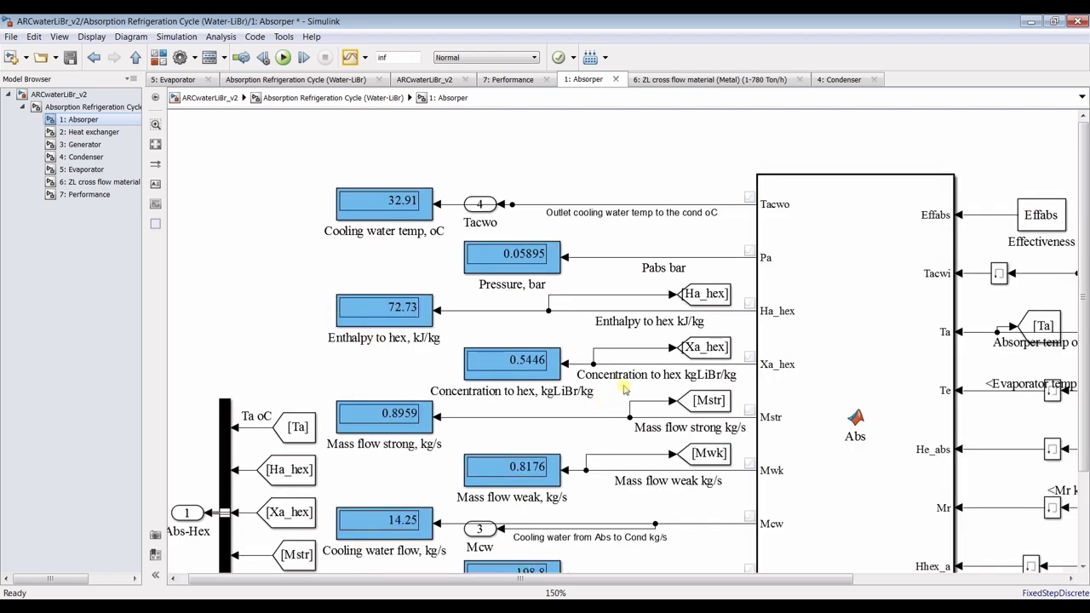
scroll(610, 382, up, 2)
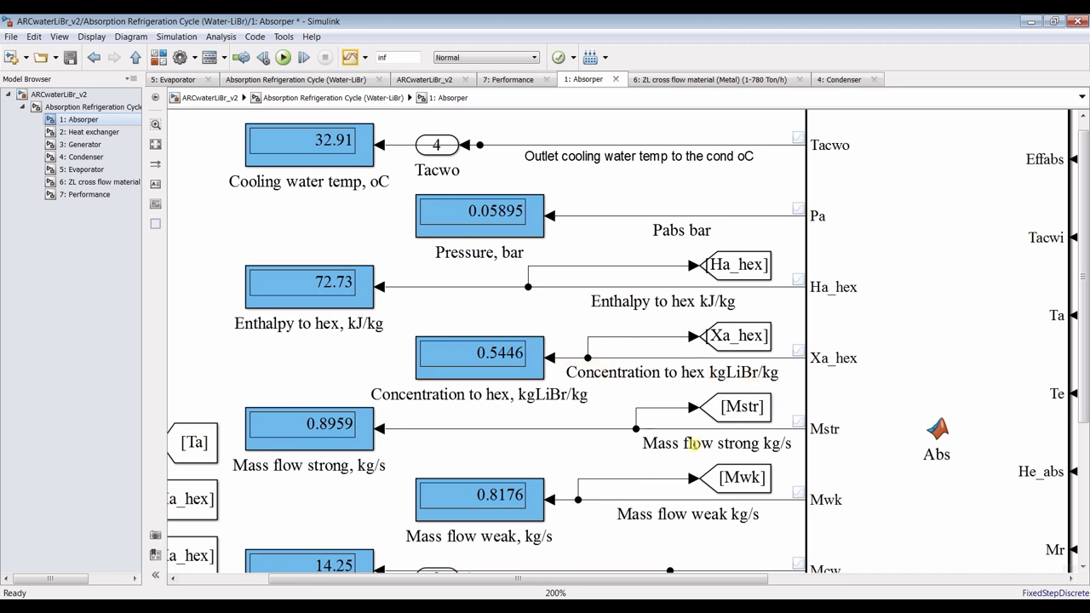
drag(1086, 321, 1088, 387)
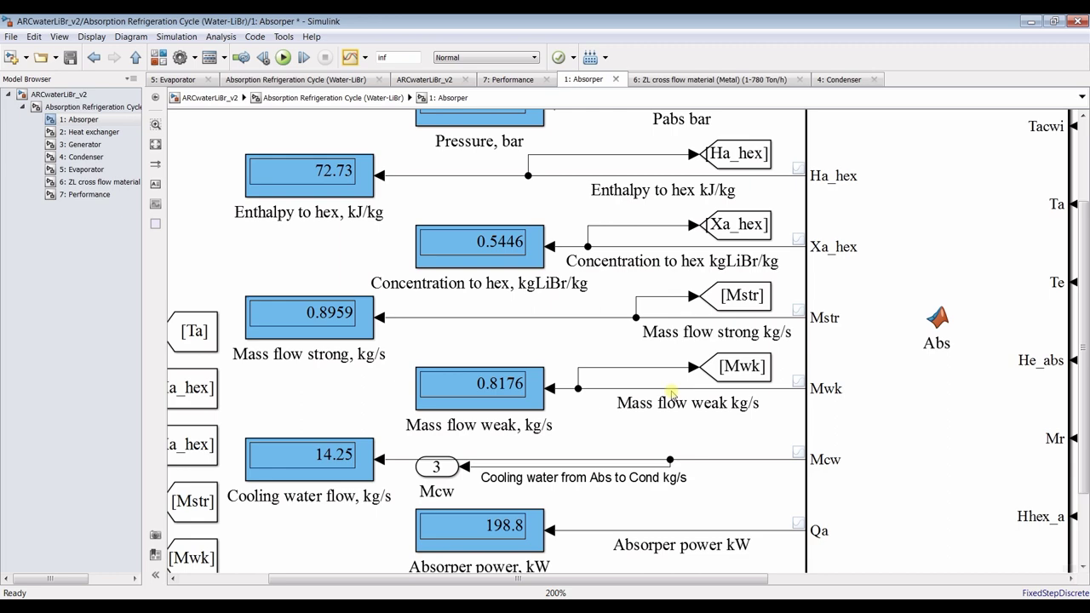
drag(1087, 392, 1086, 447)
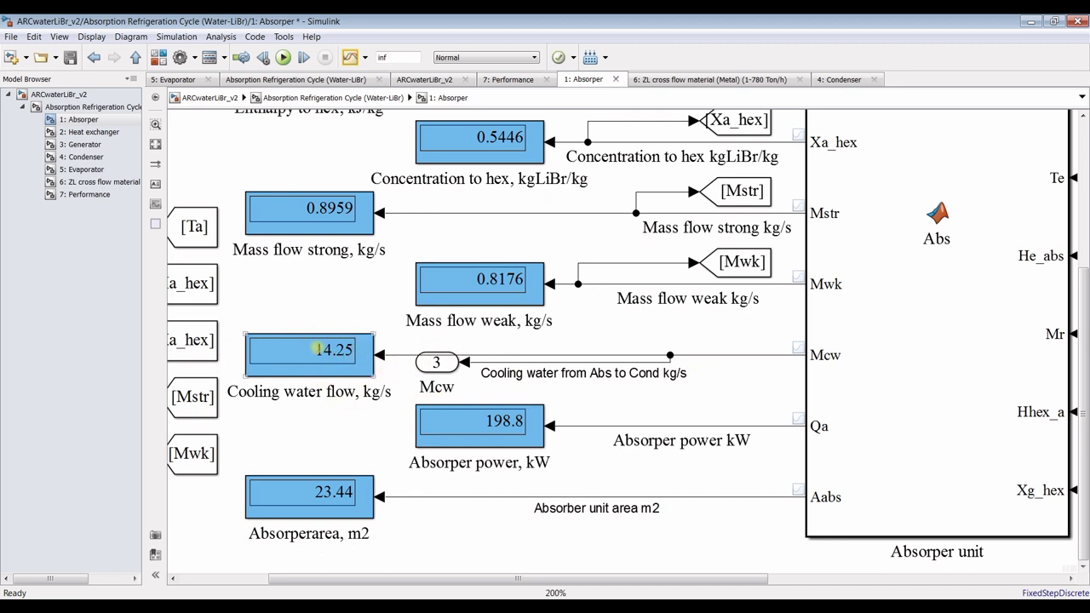
- Check the inlet hot water mass flow feeding the cooling tower against the absorber's cooling water flow
click(87, 182)
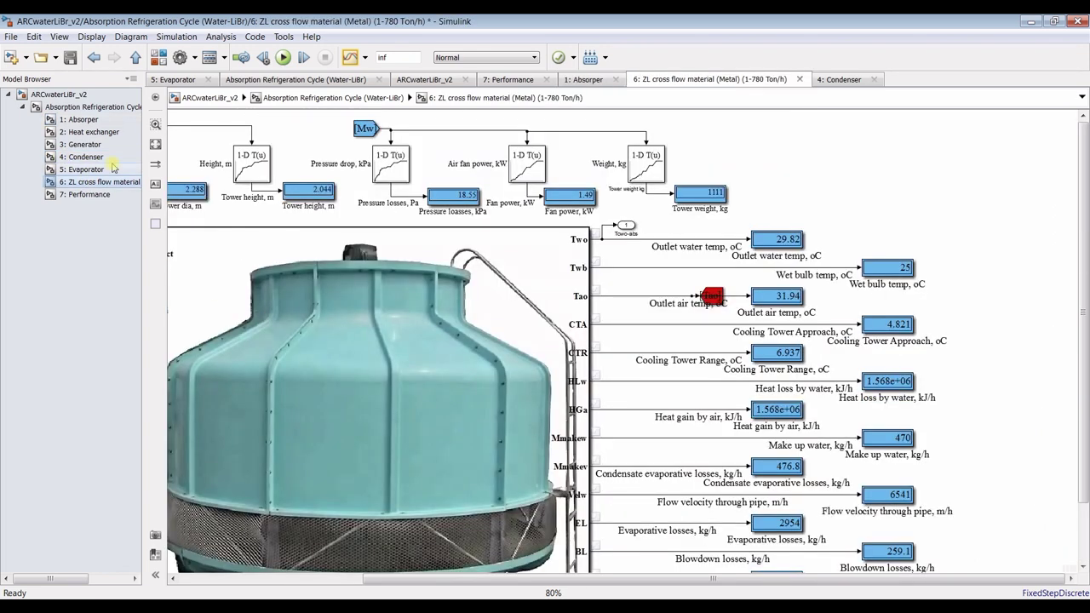
click(155, 144)
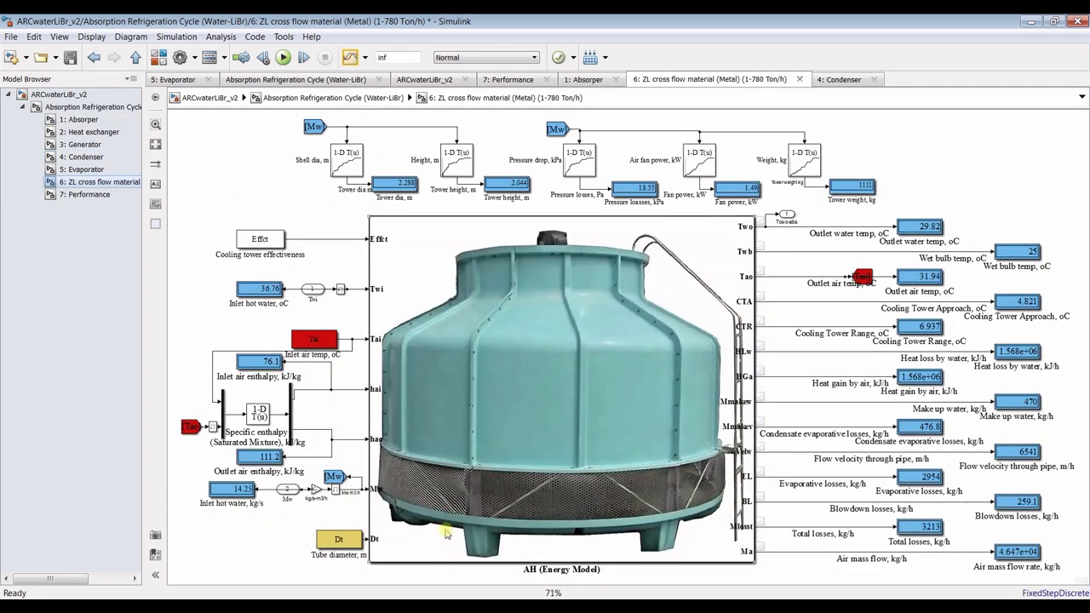
scroll(247, 511, up, 4)
scroll(243, 513, up, 2)
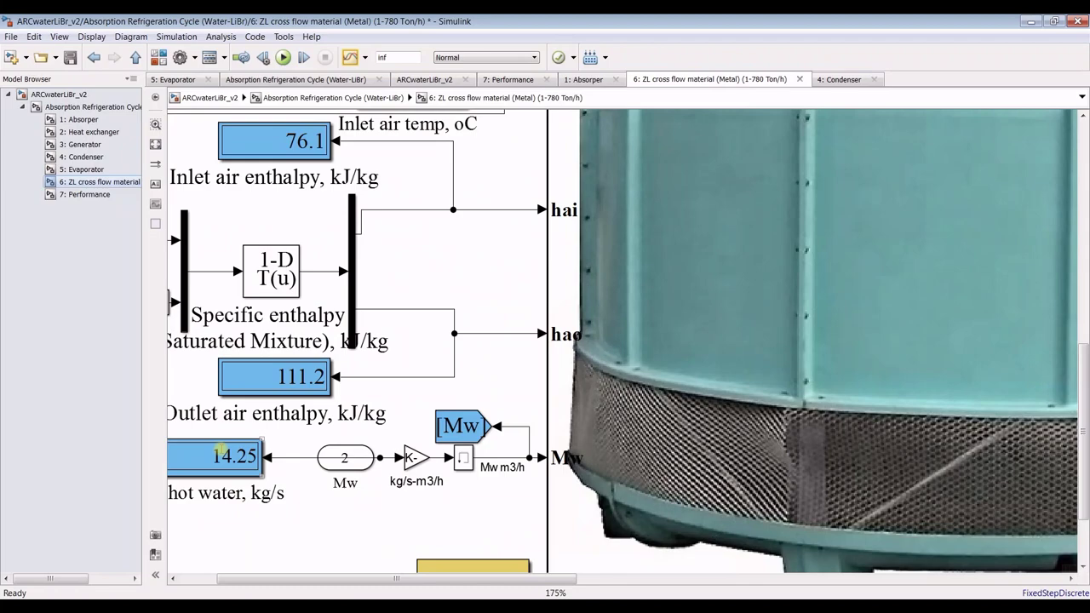
scroll(292, 457, down, 3)
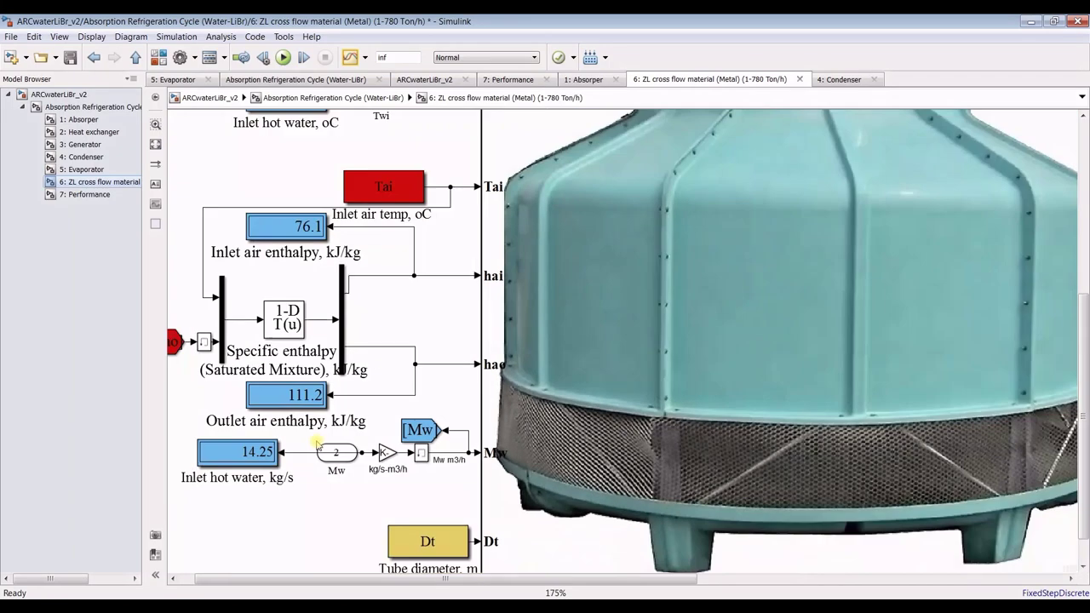
scroll(297, 471, down, 1)
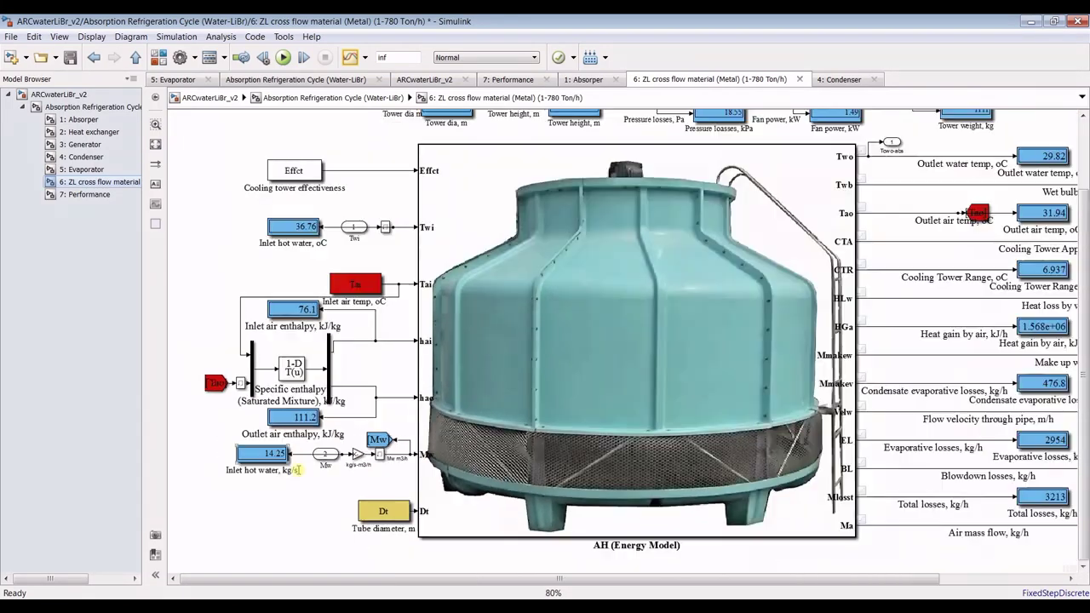
scroll(297, 470, down, 1)
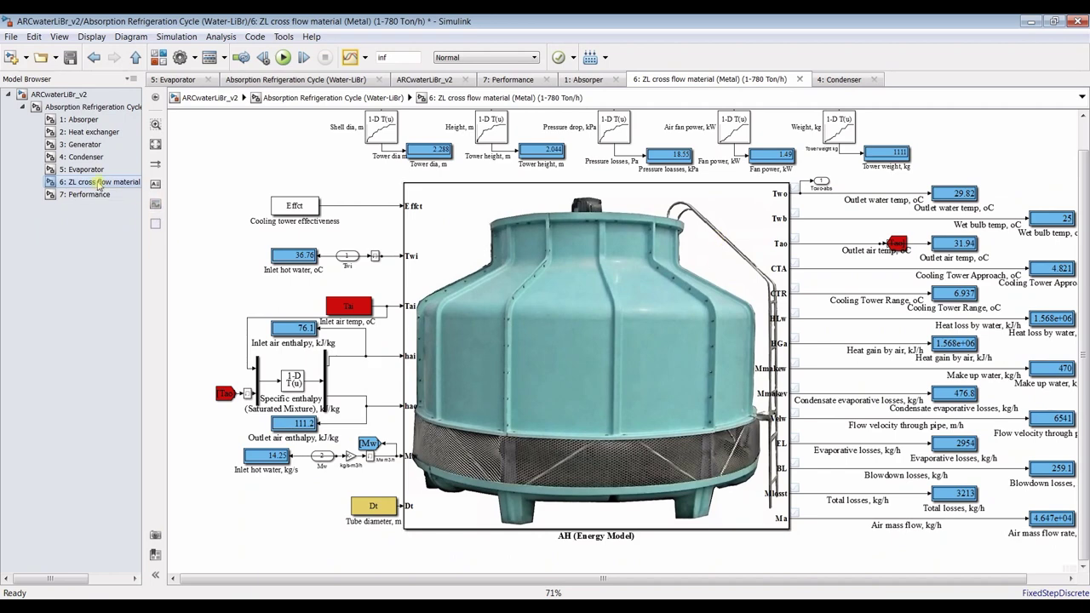
- Examine the absorber's inputs and compare its inlet and outlet cooling water temperatures
click(81, 120)
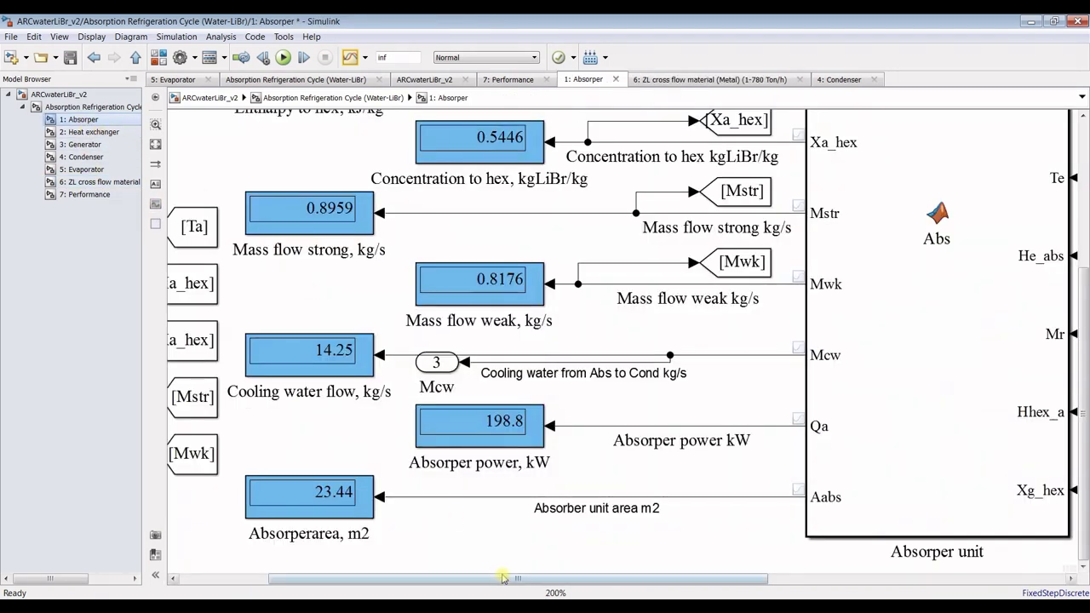
drag(511, 582, 839, 583)
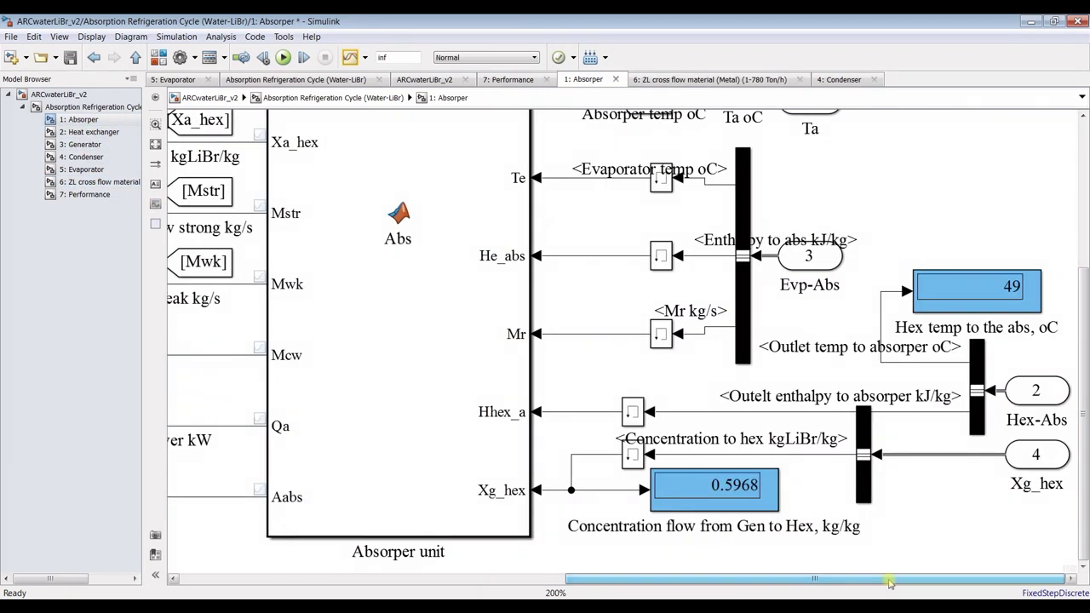
drag(1087, 460, 1087, 329)
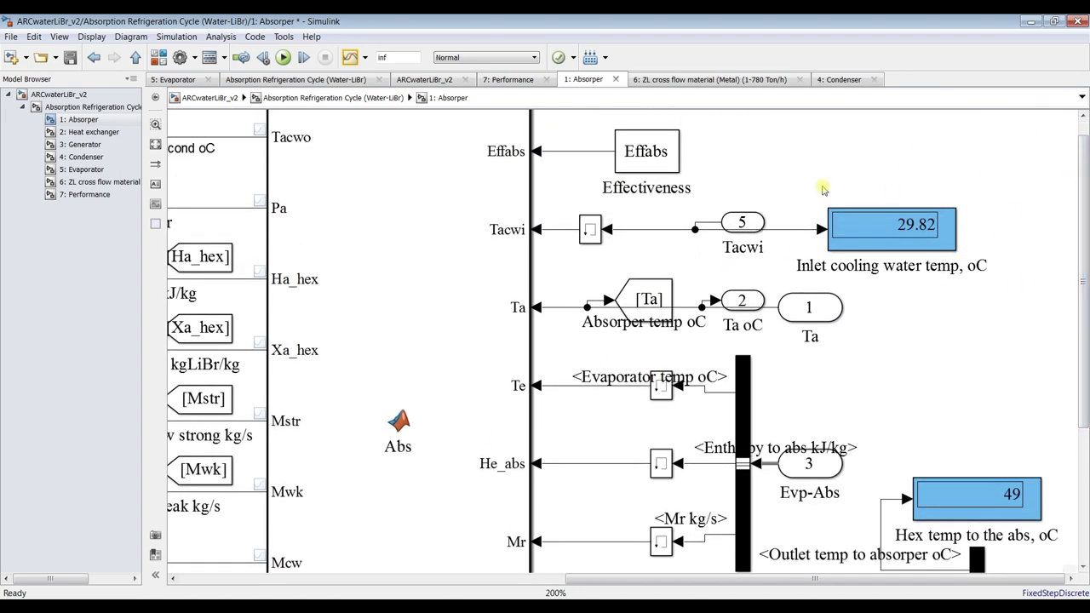
click(904, 222)
drag(623, 581, 332, 582)
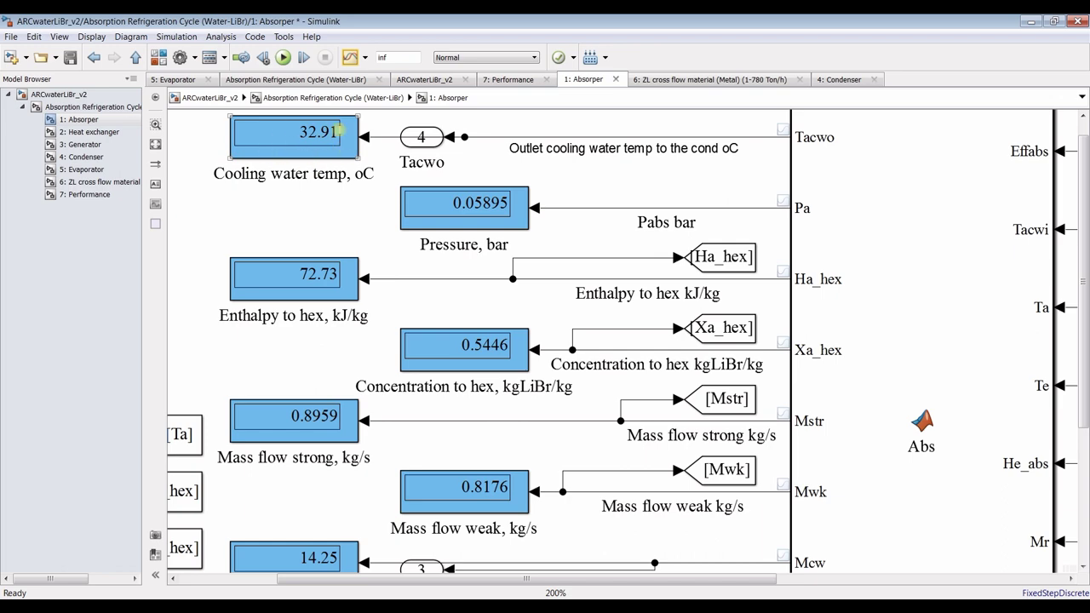
- View the top-level cycle schematic and trace the cooling water and solution lines around the absorber
click(88, 133)
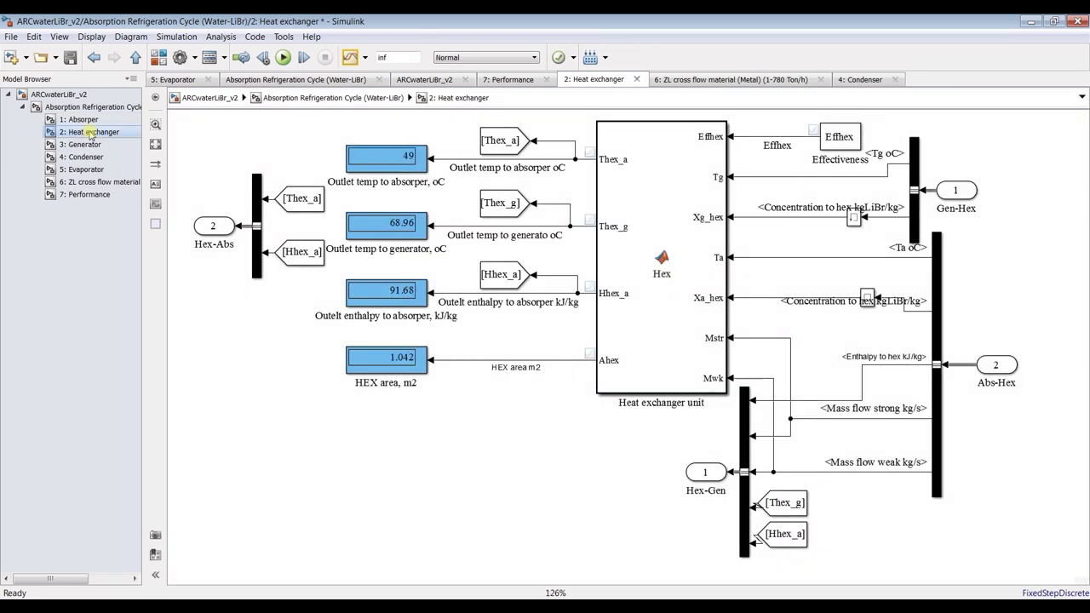
click(78, 107)
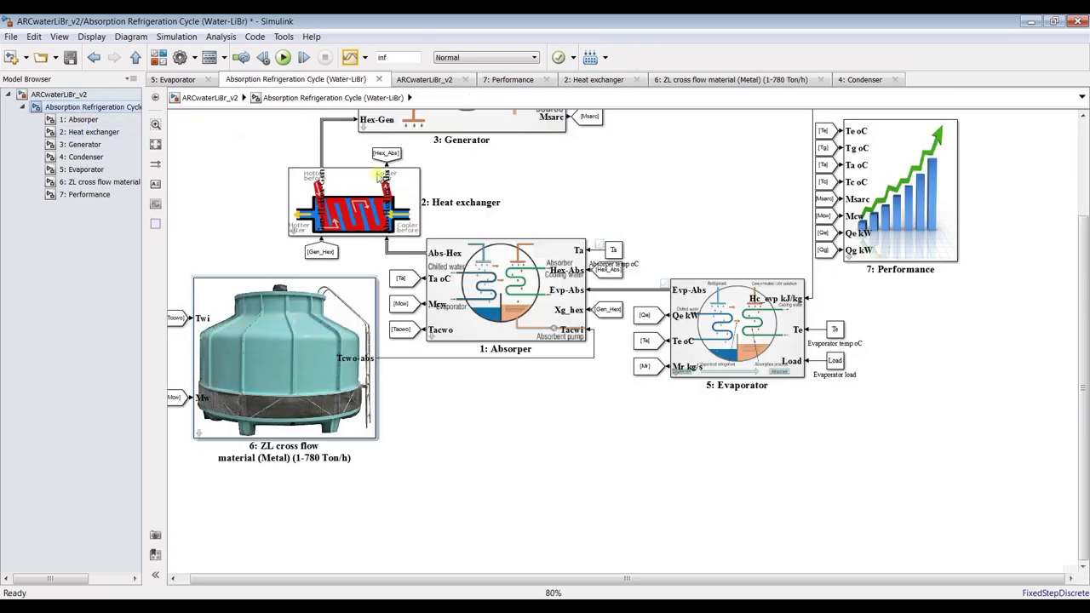
click(61, 95)
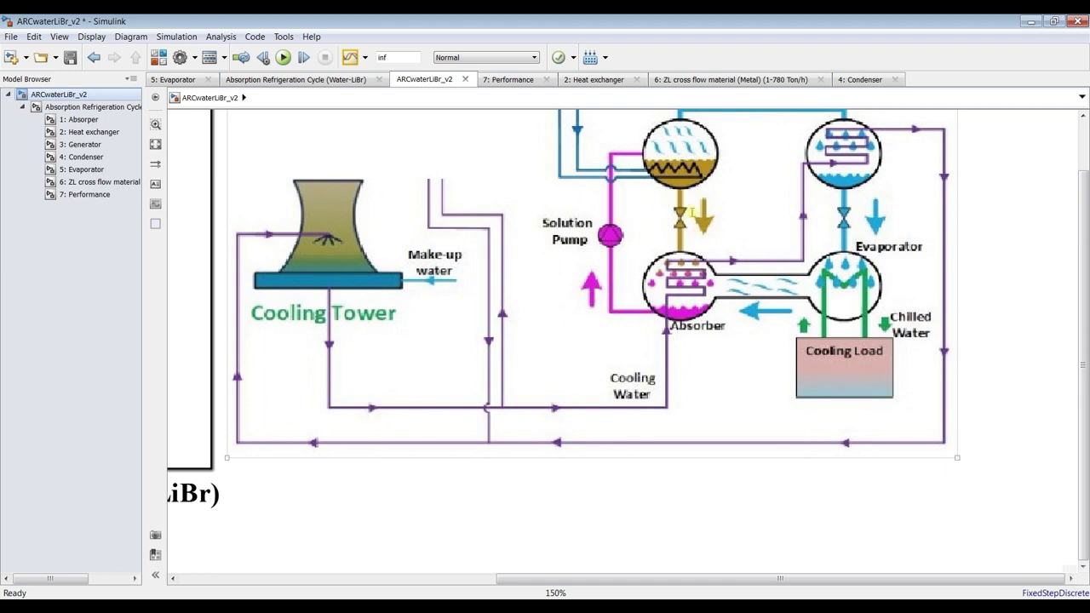
scroll(1086, 385, up, 2)
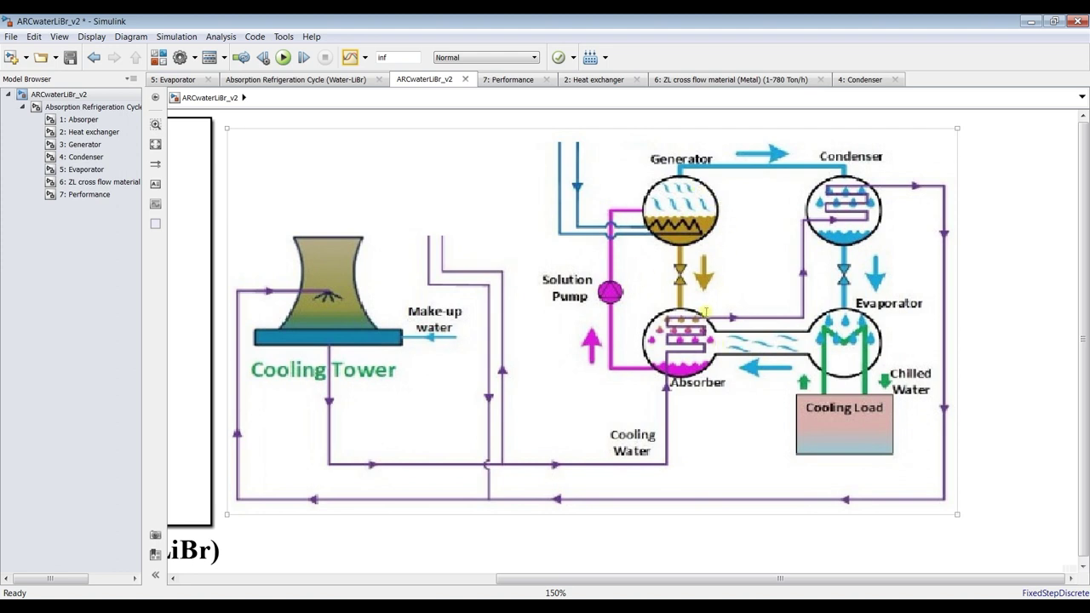
- Examine the heat exchanger's outlet temperatures to the absorber and generator, outlet enthalpy and area
click(69, 120)
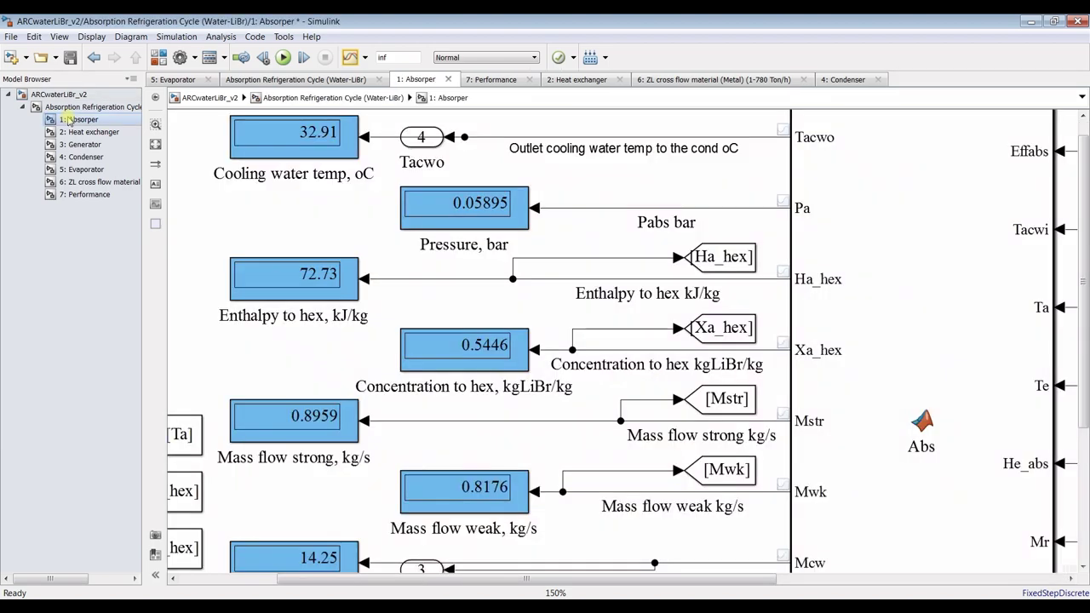
click(77, 132)
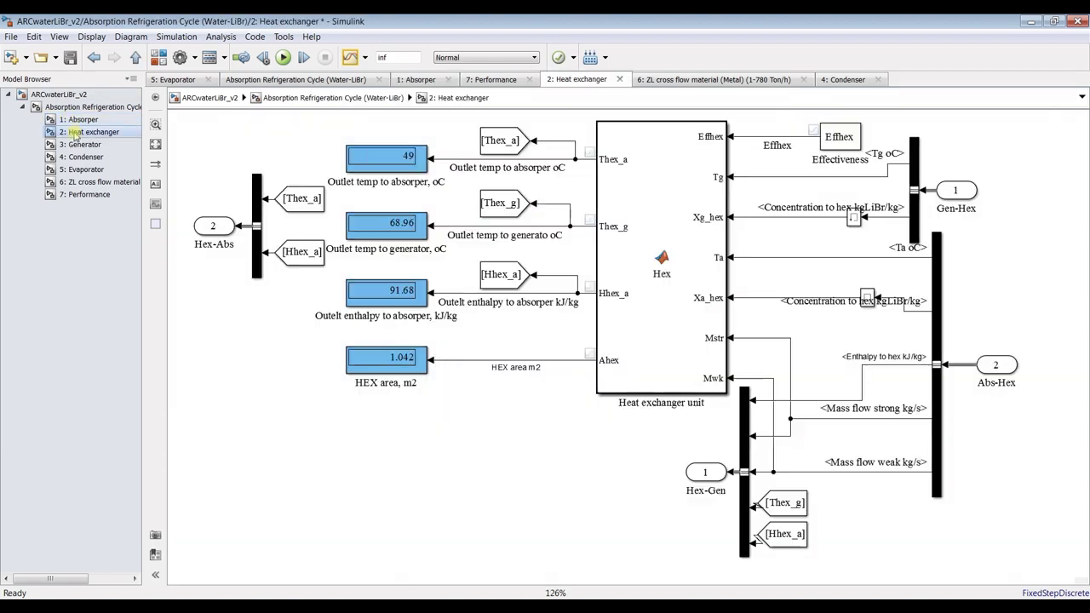
scroll(353, 138, up, 2)
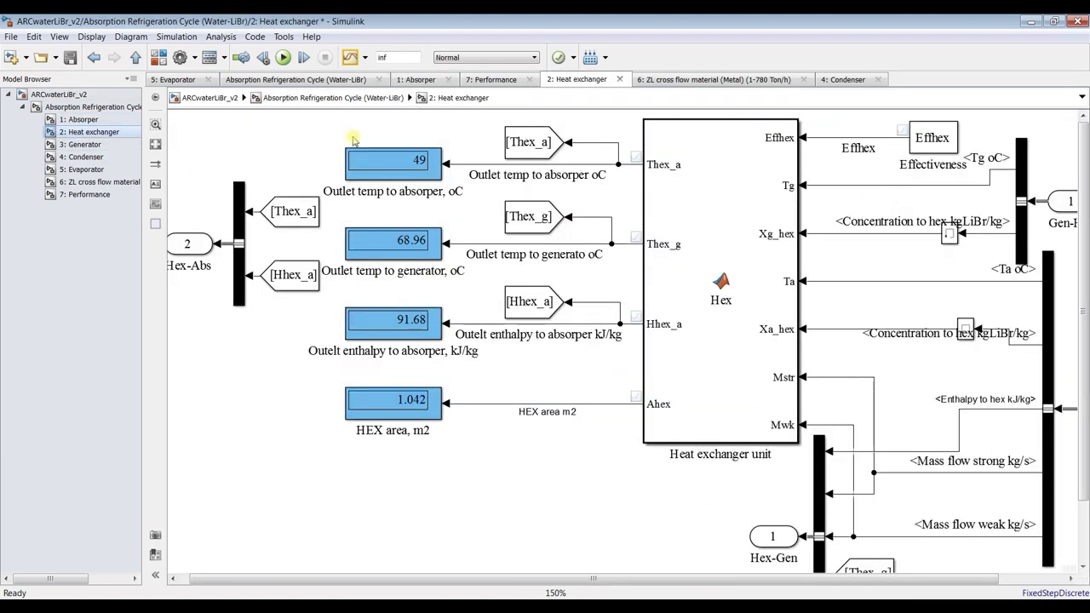
click(468, 328)
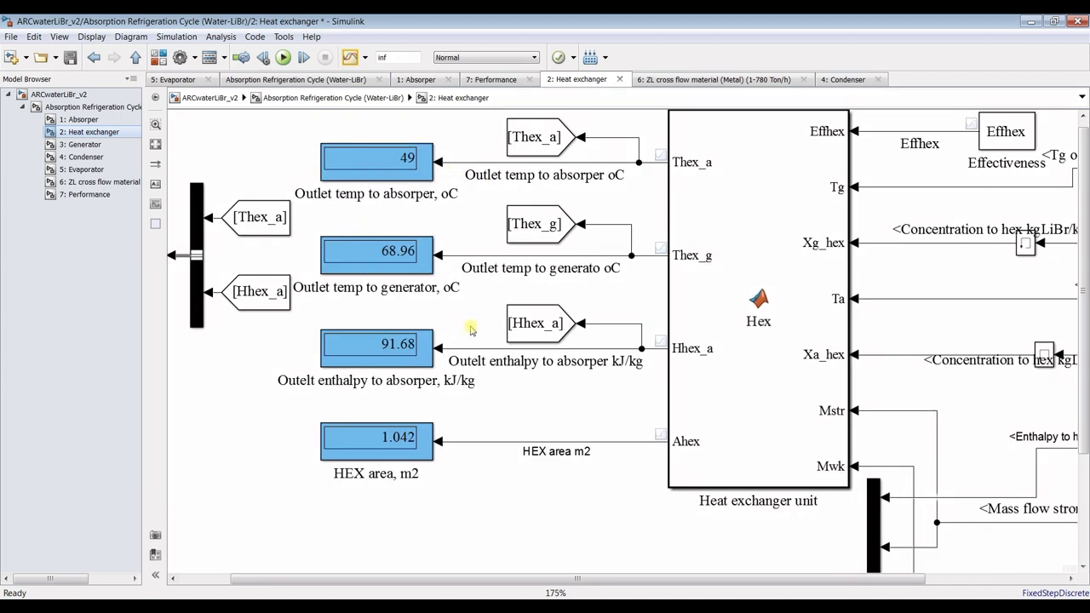
click(369, 167)
click(416, 213)
scroll(500, 394, down, 2)
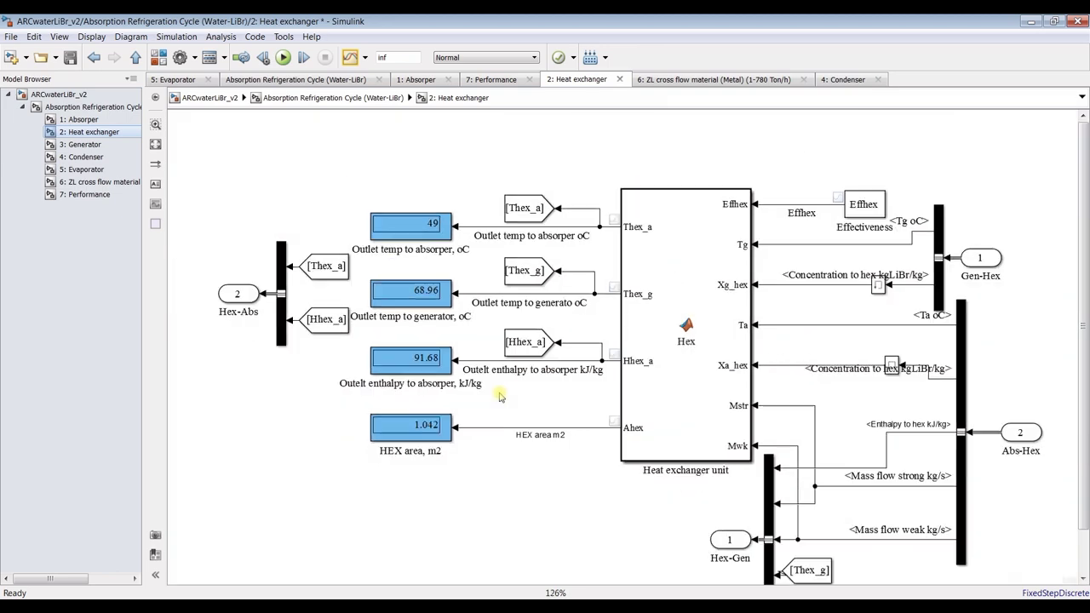
- Examine the generator's pressure, concentration to the heat exchanger and enthalpy to the condenser
click(80, 145)
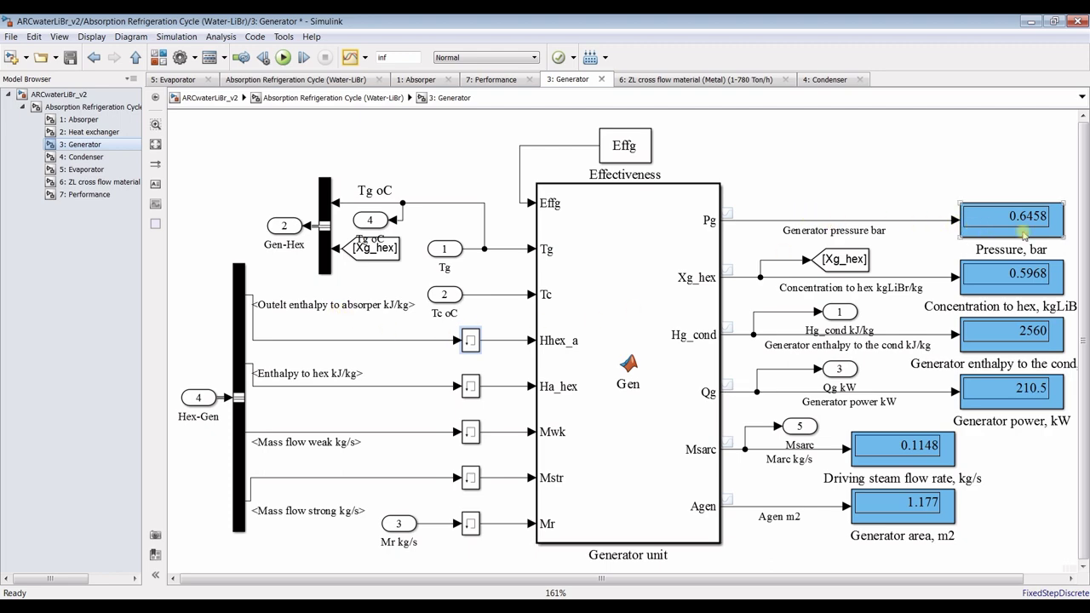
scroll(1087, 167, right, 1)
scroll(1022, 173, right, 3)
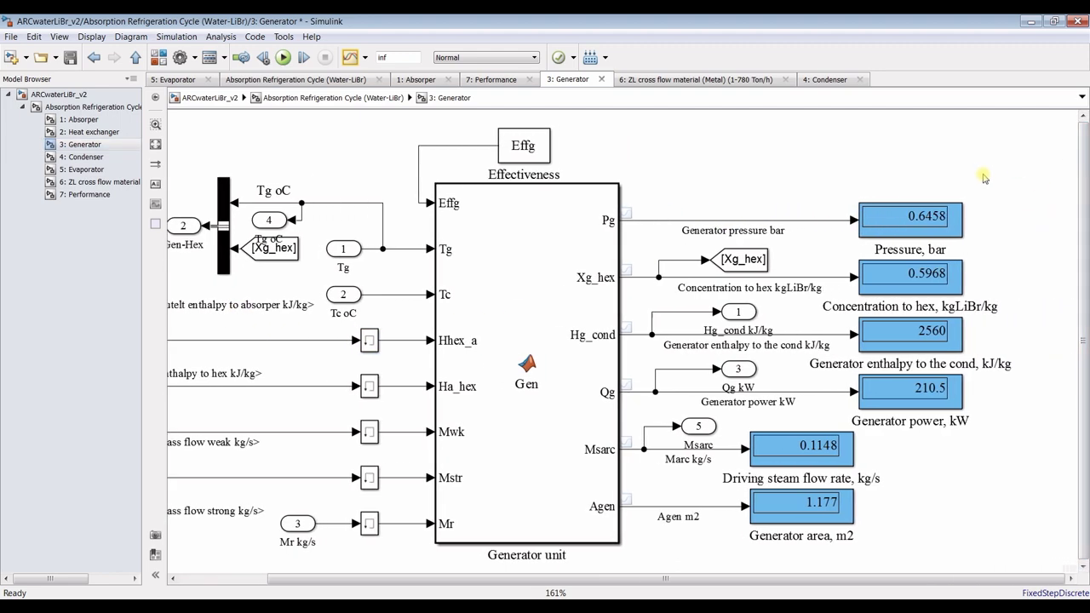
scroll(984, 179, up, 1)
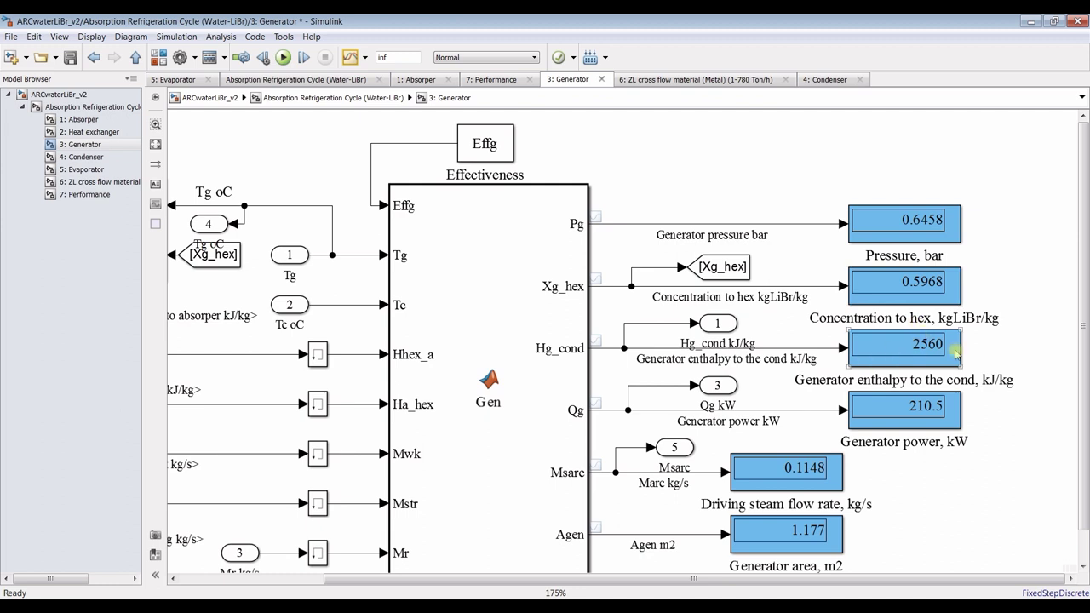
scroll(1086, 339, down, 1)
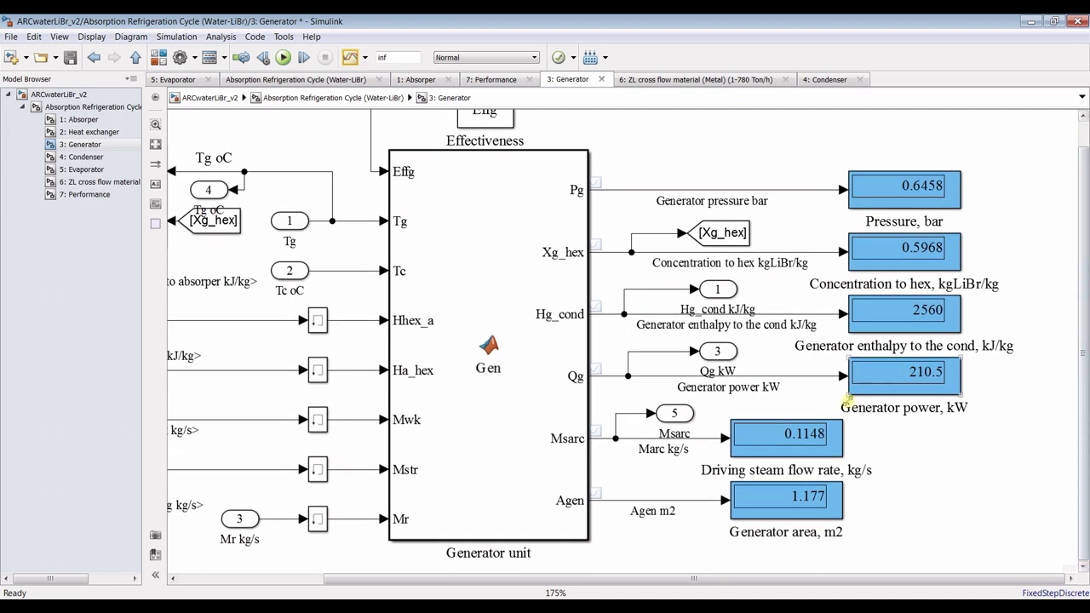
- Examine the generator's power, driving steam flow rate and area results
click(934, 372)
click(562, 453)
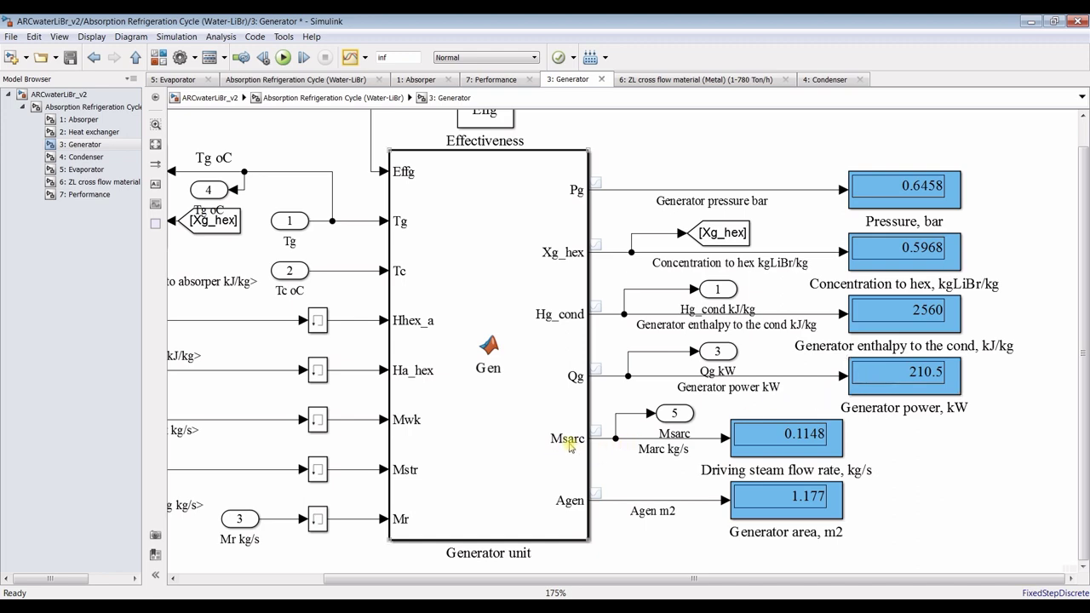
scroll(566, 451, up, 3)
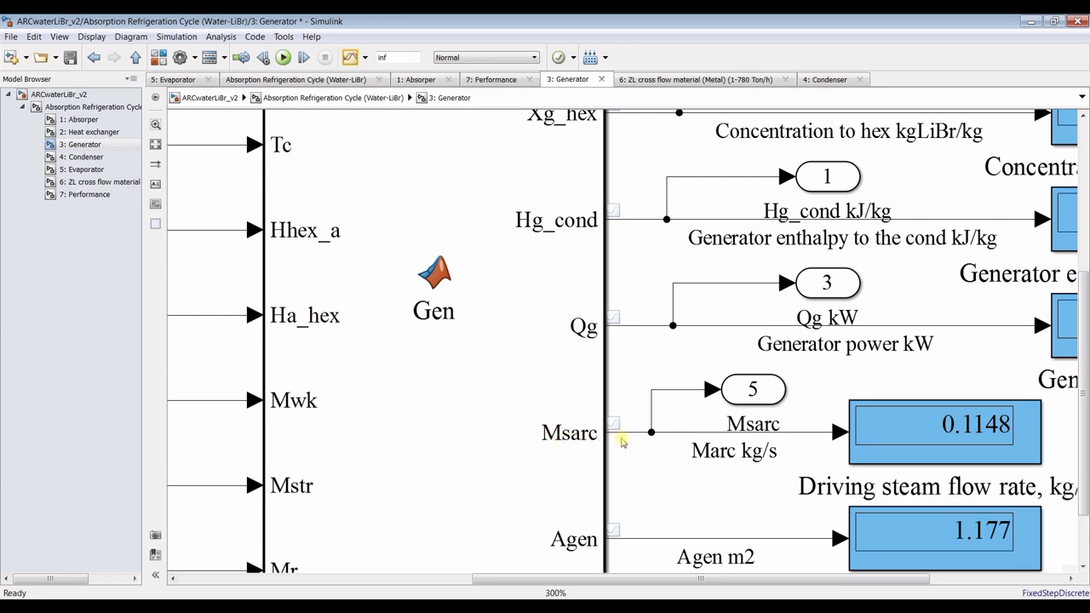
scroll(771, 422, down, 2)
scroll(771, 422, down, 1)
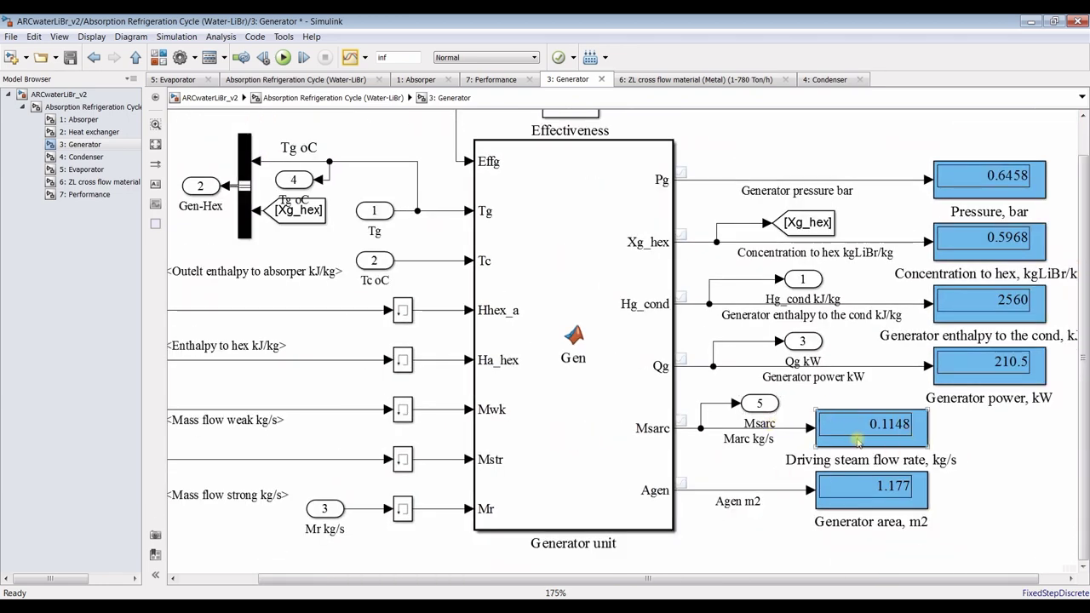
- Examine the condenser's effectiveness and its inlet and outlet cooling water temperatures
click(82, 157)
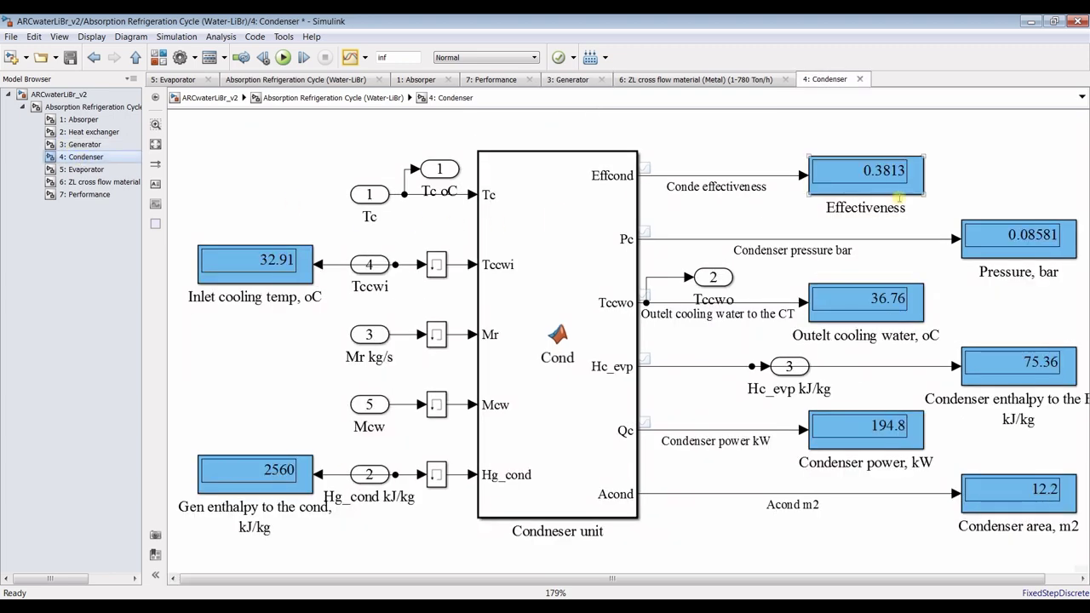
scroll(783, 209, up, 4)
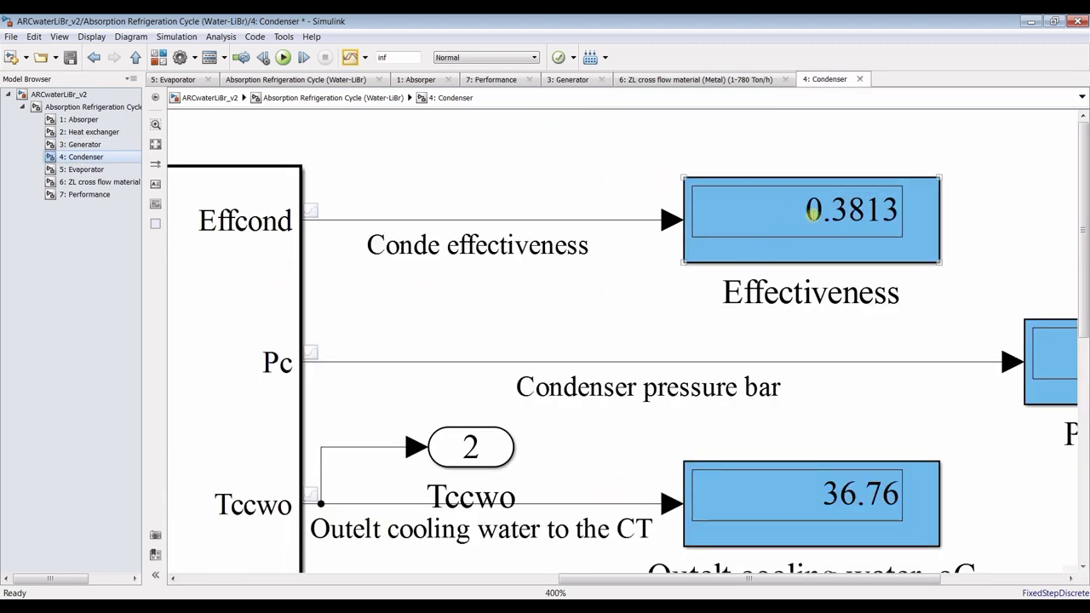
scroll(813, 212, down, 4)
scroll(744, 215, down, 1)
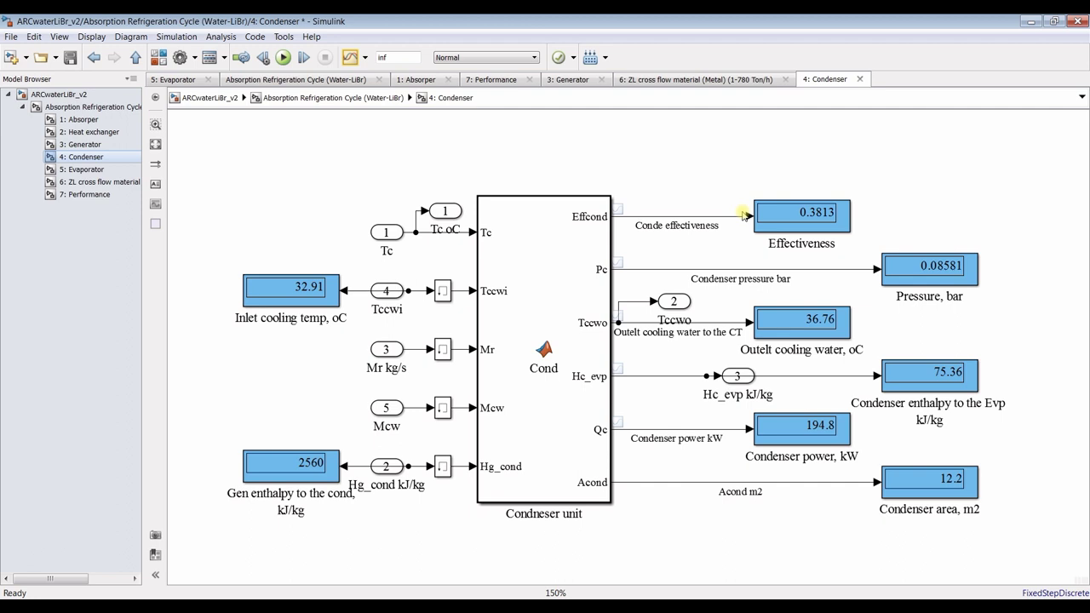
click(315, 288)
scroll(848, 339, up, 1)
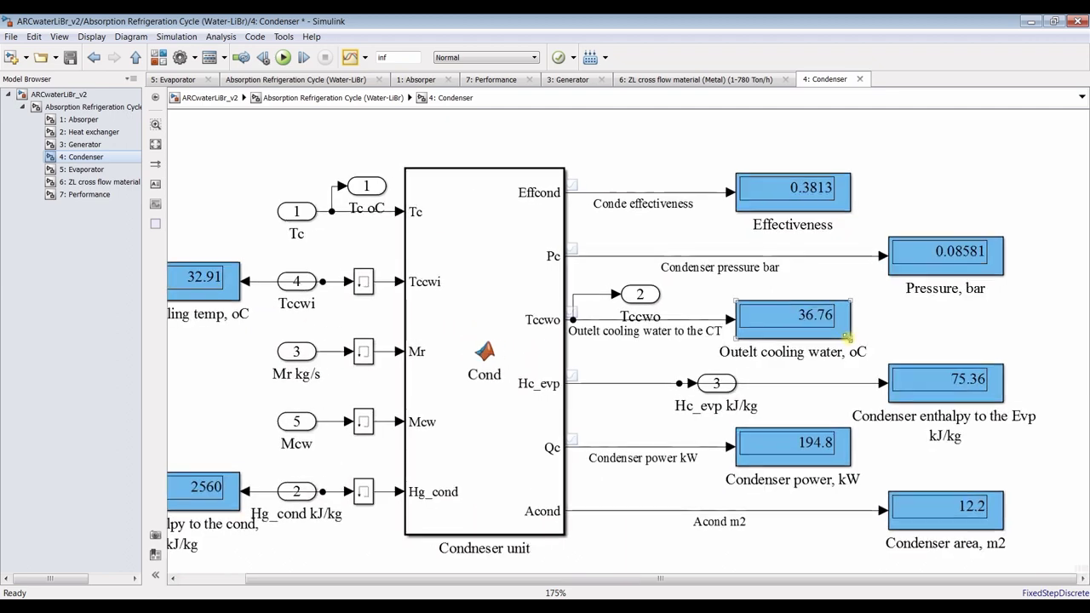
- Examine the condenser's outlet cooling water temperature, comparing it with the other condenser outputs
scroll(848, 339, up, 3)
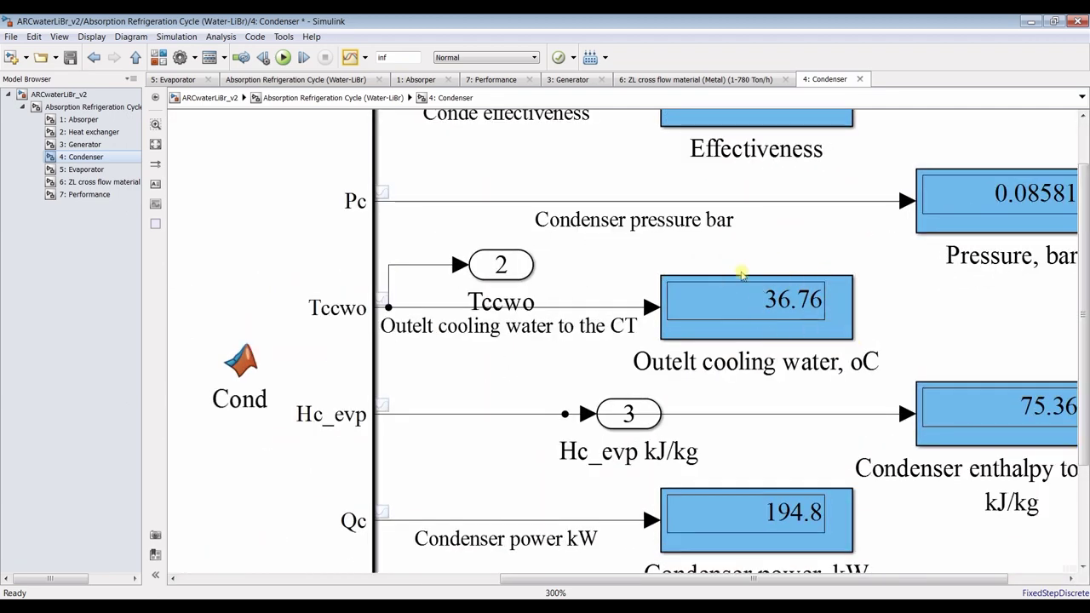
click(809, 298)
scroll(799, 300, down, 1)
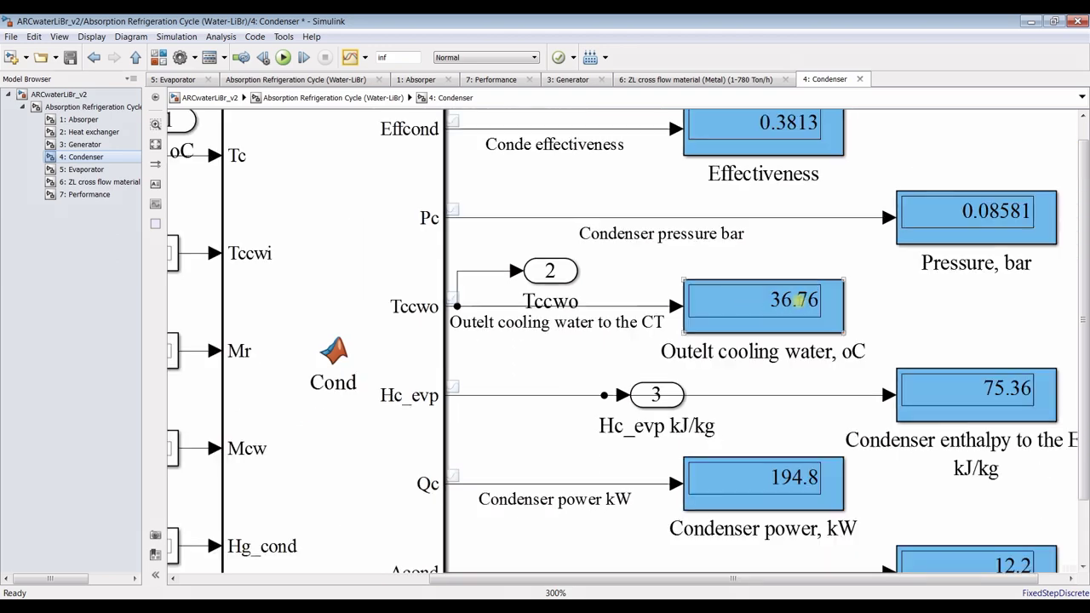
scroll(799, 299, down, 3)
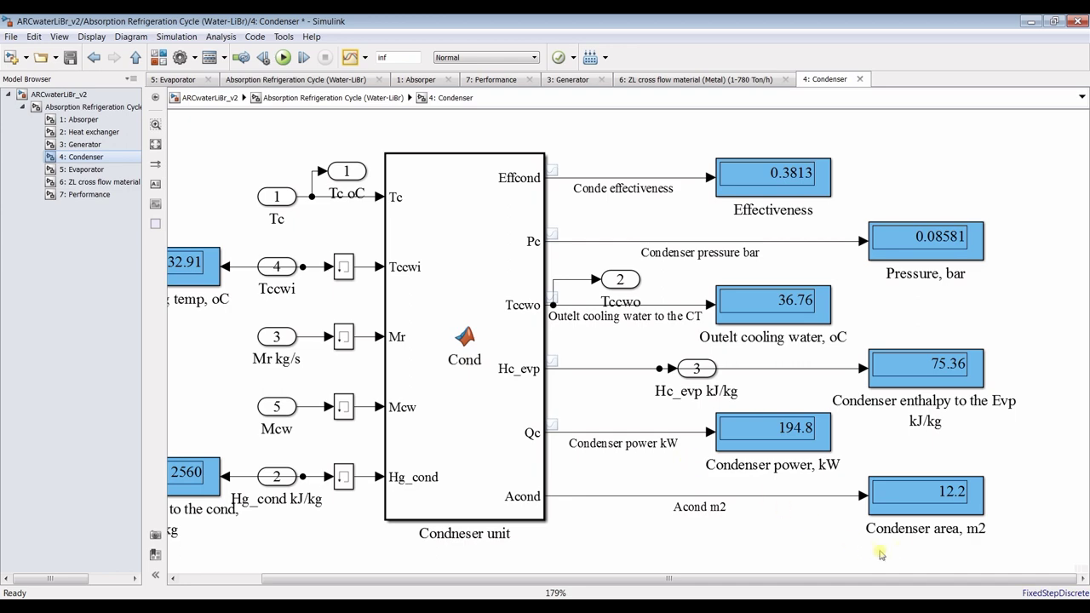
scroll(773, 471, down, 1)
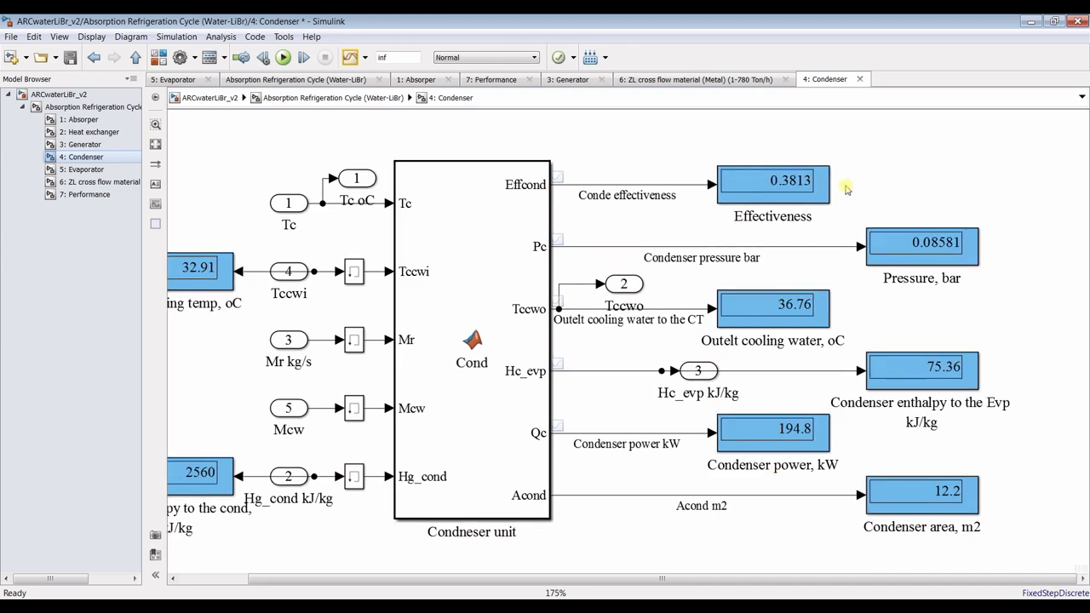
- Examine the condenser's area result, inlet cooling temperature and the generator enthalpy entering it
scroll(868, 412, up, 3)
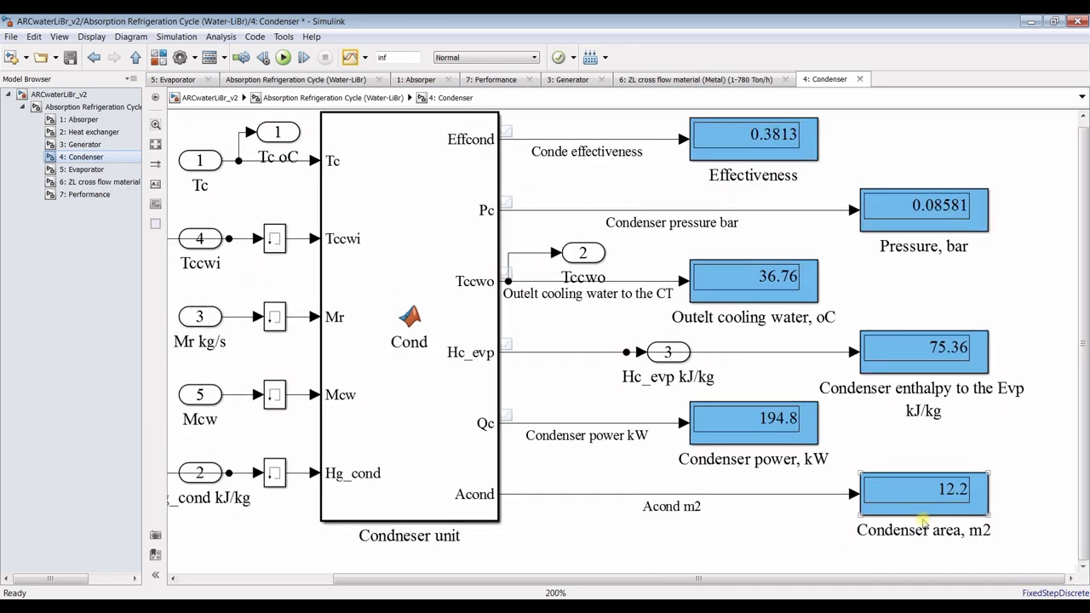
scroll(976, 453, down, 3)
scroll(978, 452, down, 1)
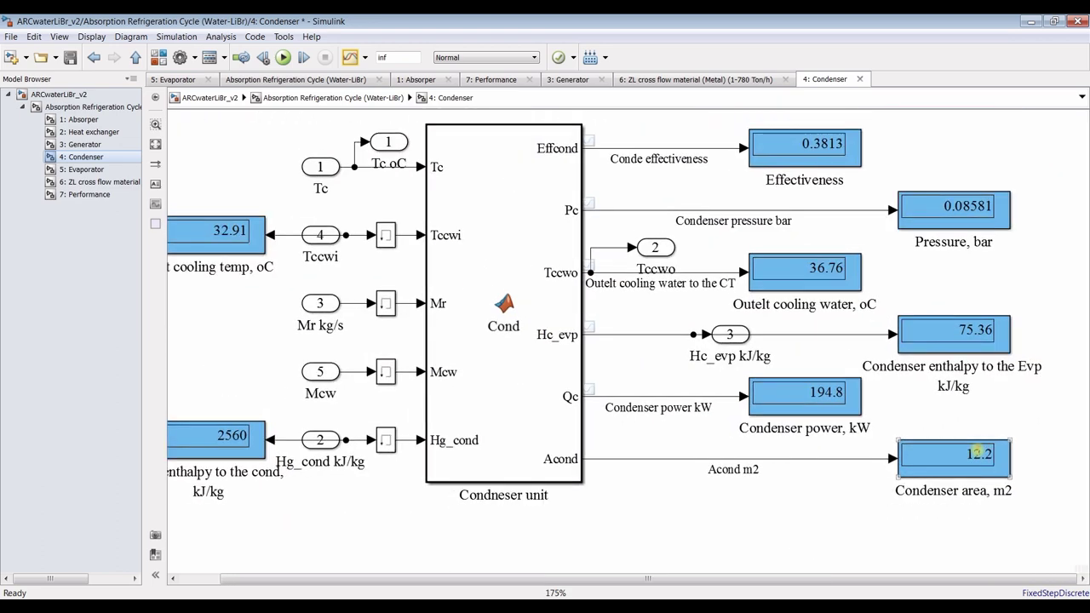
scroll(717, 446, down, 2)
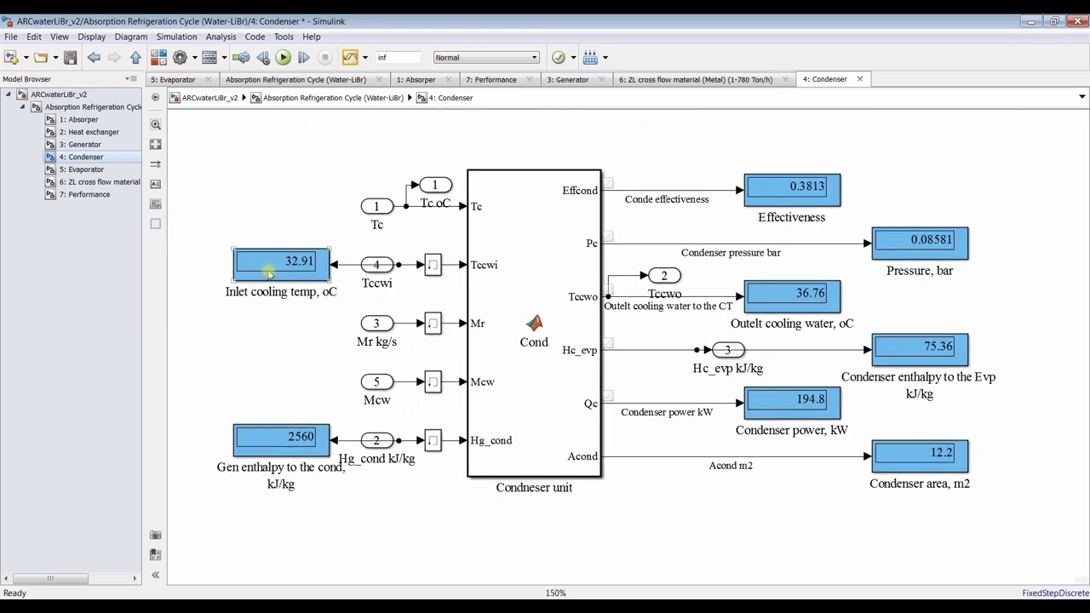
click(234, 414)
- Examine the evaporator's pressure, refrigerant mass flow rate, energy and area results
click(86, 169)
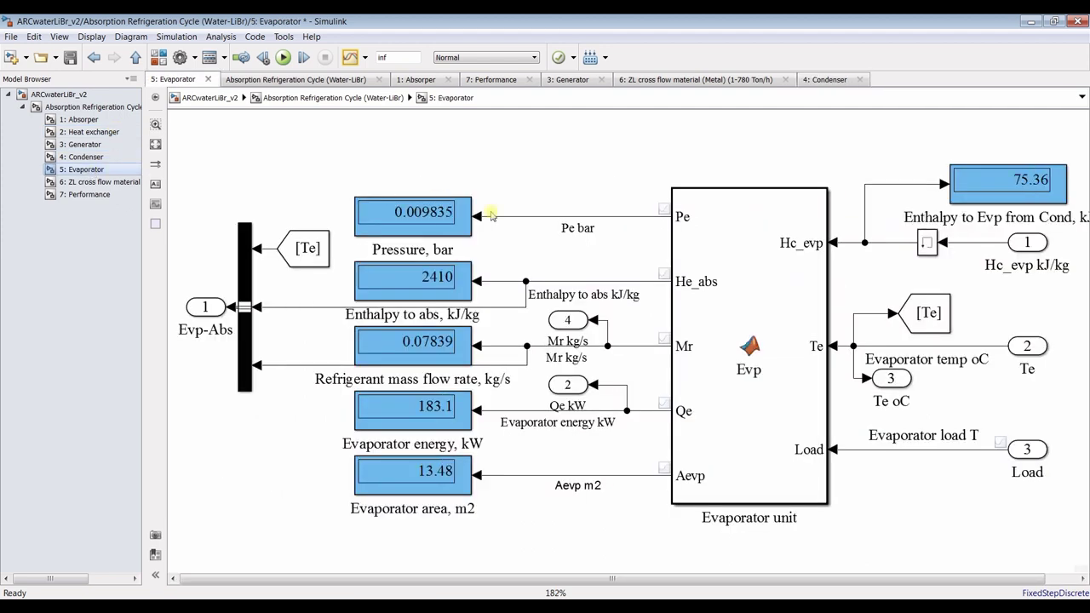
click(431, 223)
click(355, 337)
click(458, 460)
click(417, 415)
click(594, 385)
click(202, 222)
- Examine the C.O.P and maximum C.O.P results of the performance unit
click(104, 183)
click(87, 194)
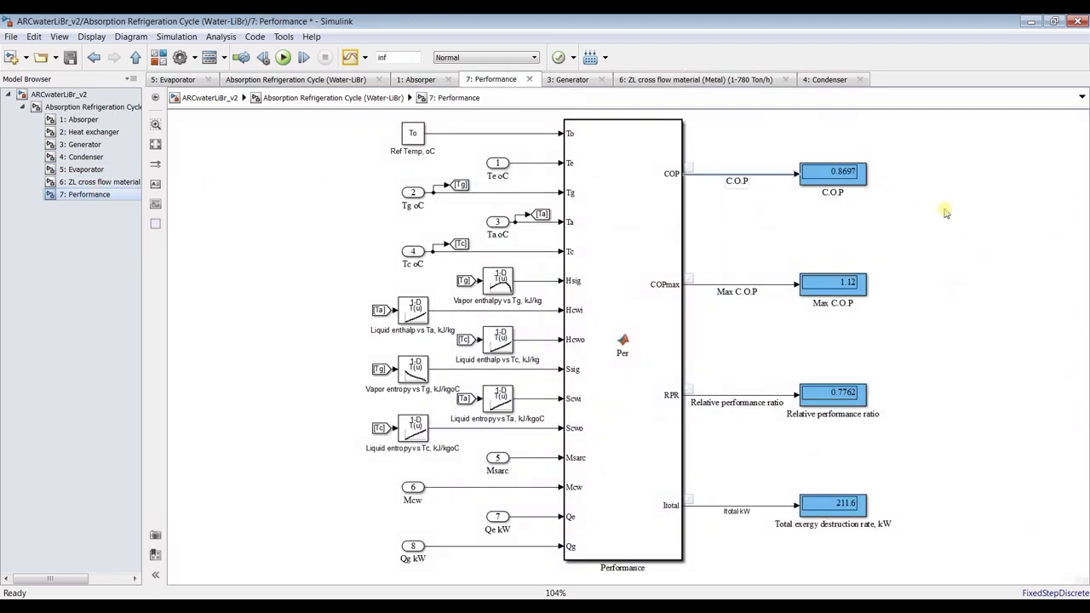
scroll(885, 135, up, 3)
click(846, 198)
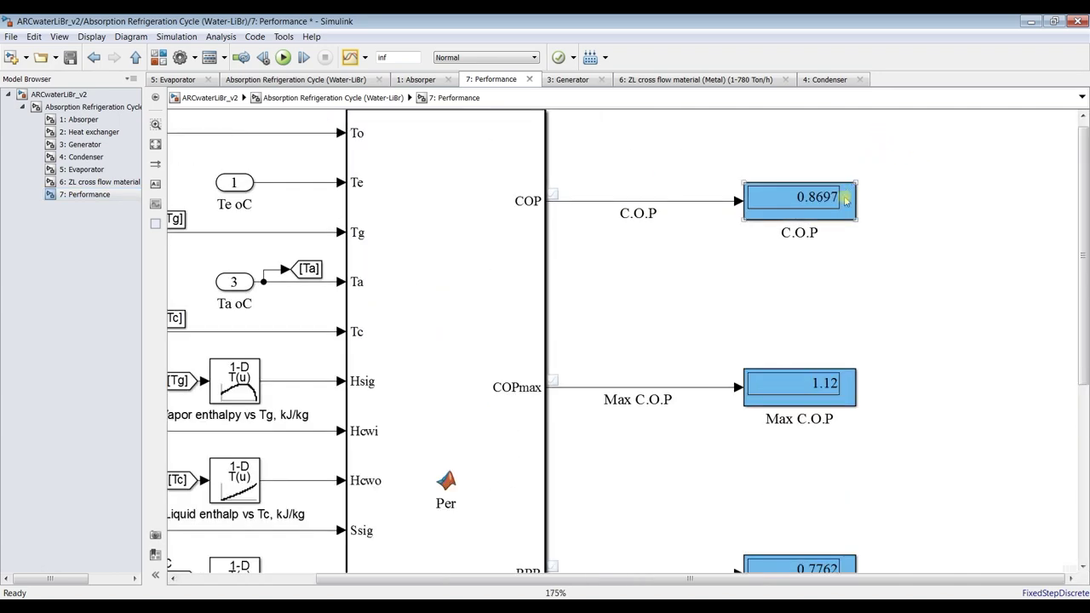
scroll(846, 199, down, 1)
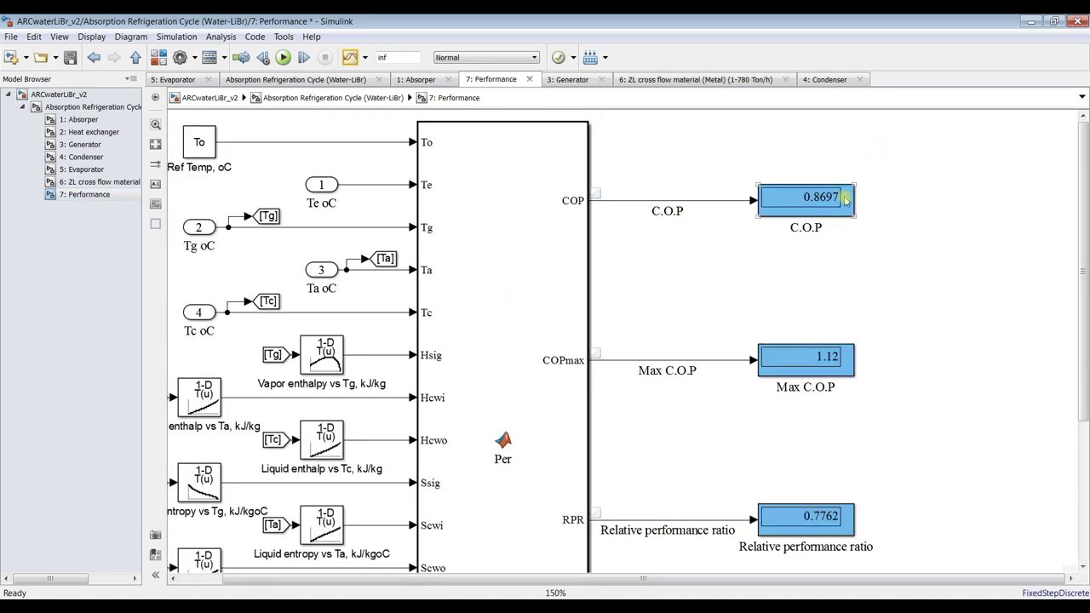
scroll(827, 235, up, 2)
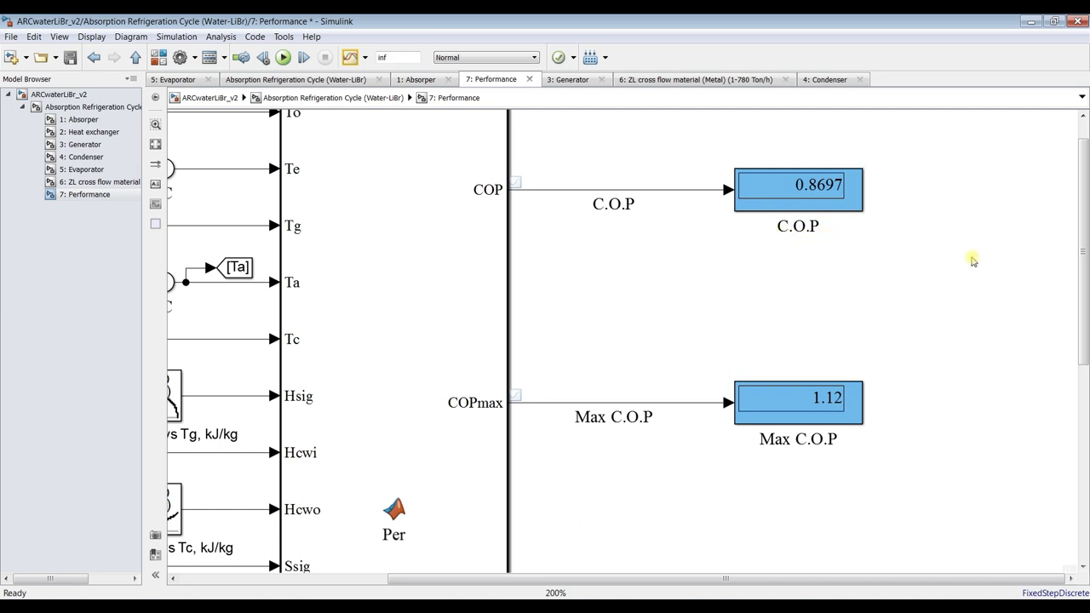
- Examine the performance unit's relative performance ratio and total exergy destruction rate
mouse_move(1086, 260)
mouse_down()
mouse_move(1086, 431)
mouse_move(1086, 271)
mouse_up()
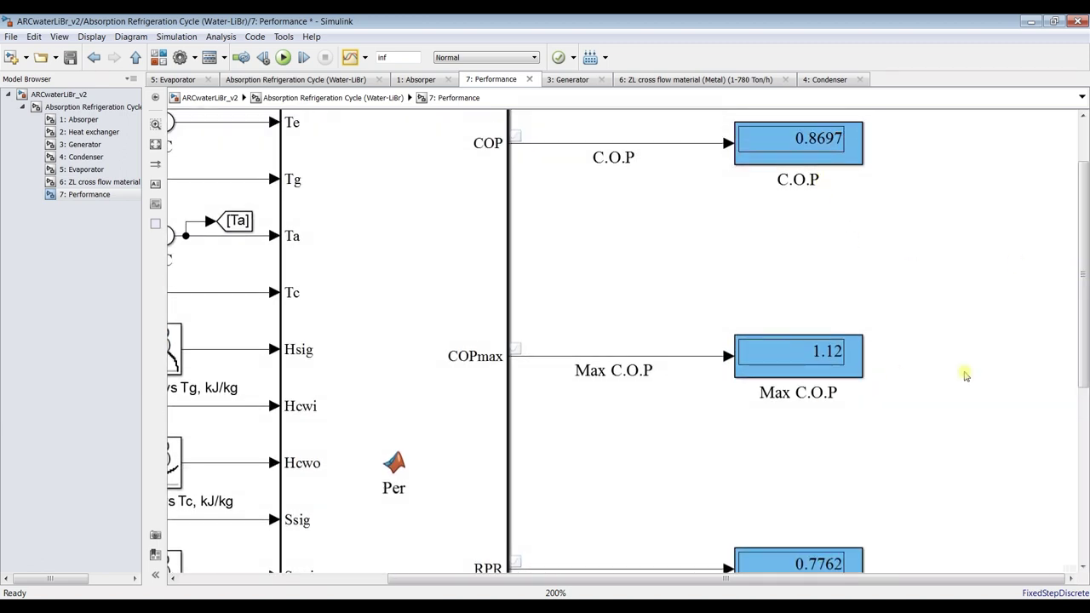
drag(1086, 349, 1087, 522)
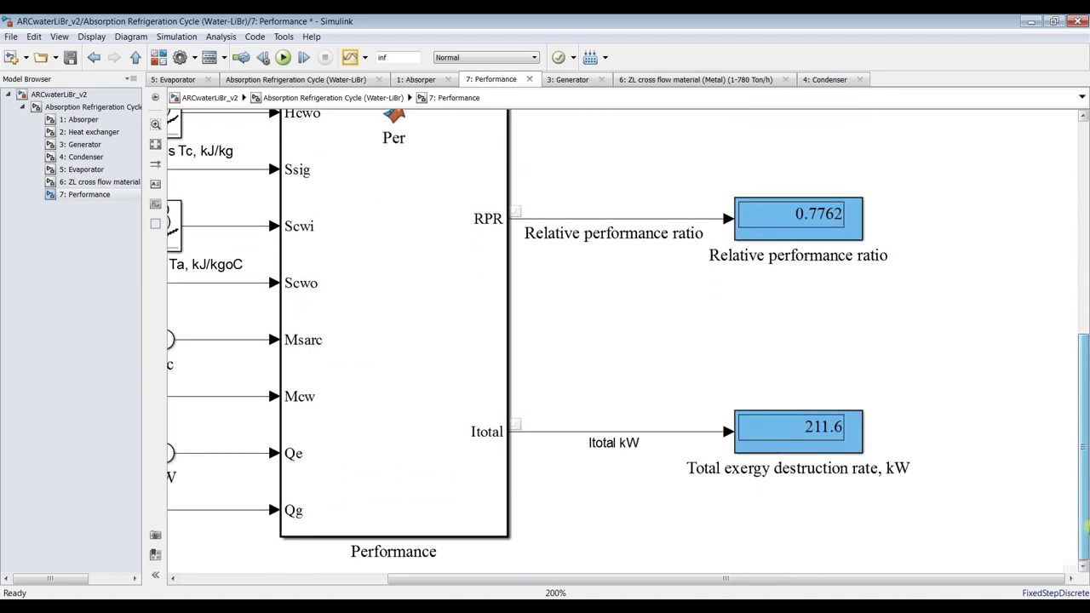
scroll(777, 396, down, 3)
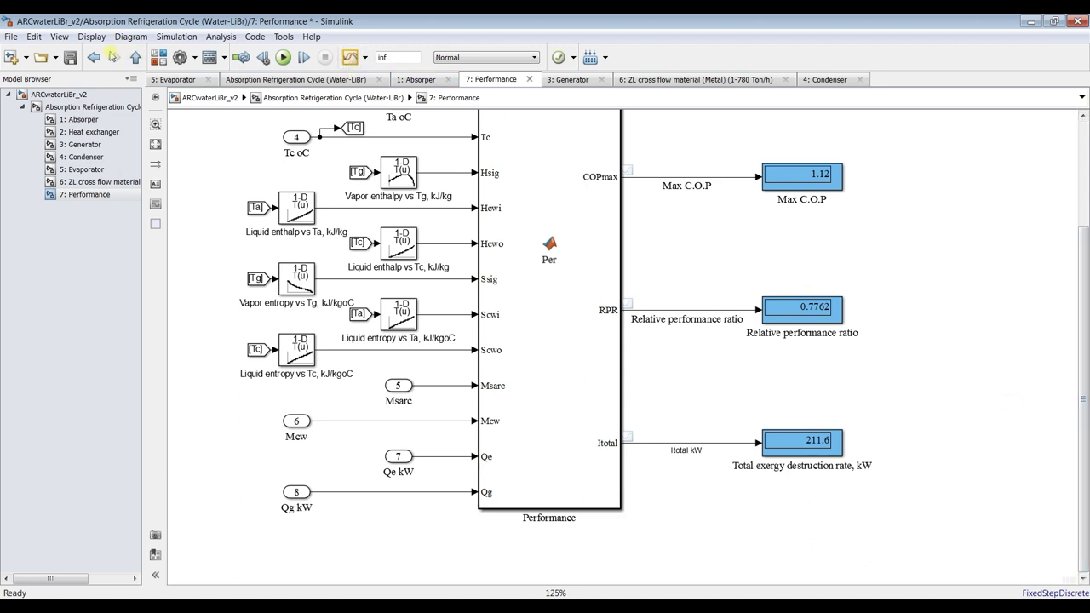
- Save the model and review the simulation results stored in the MATLAB workspace
click(70, 57)
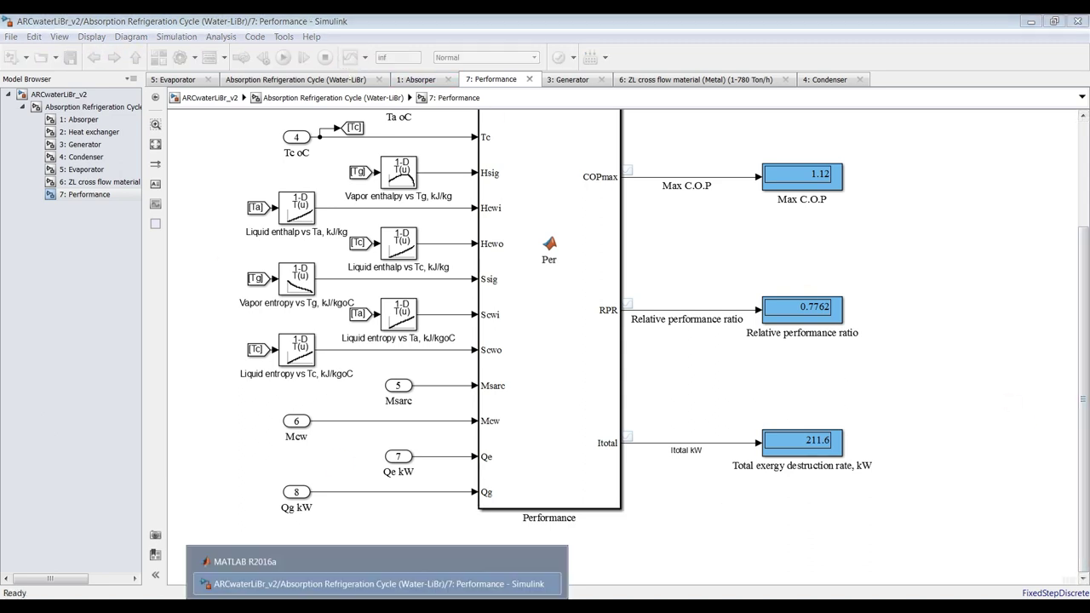
click(302, 553)
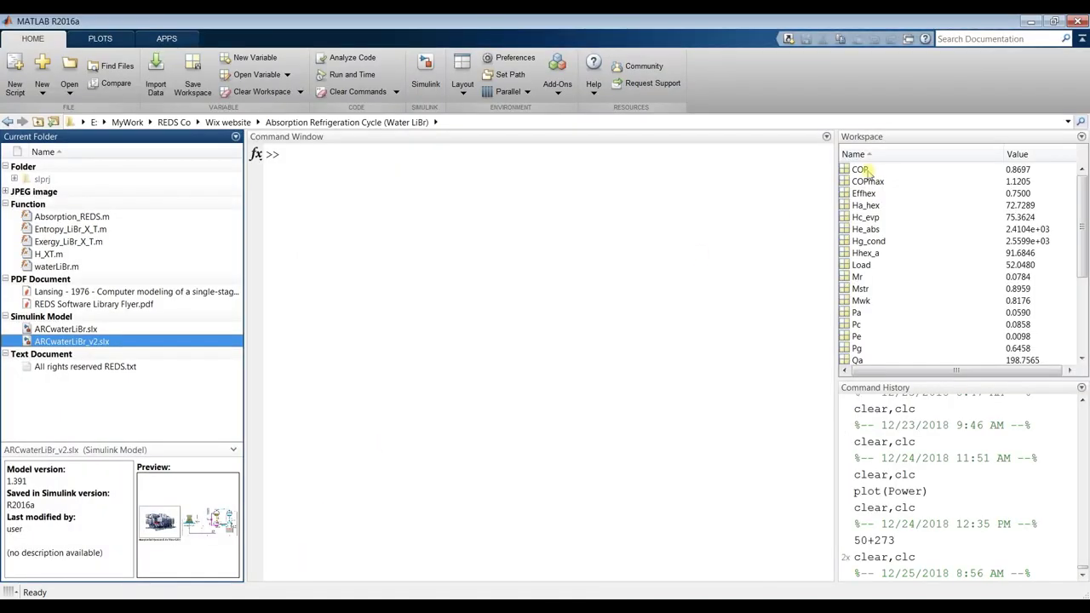
mouse_move(1084, 230)
mouse_down()
mouse_move(1084, 327)
mouse_move(1085, 224)
mouse_up()
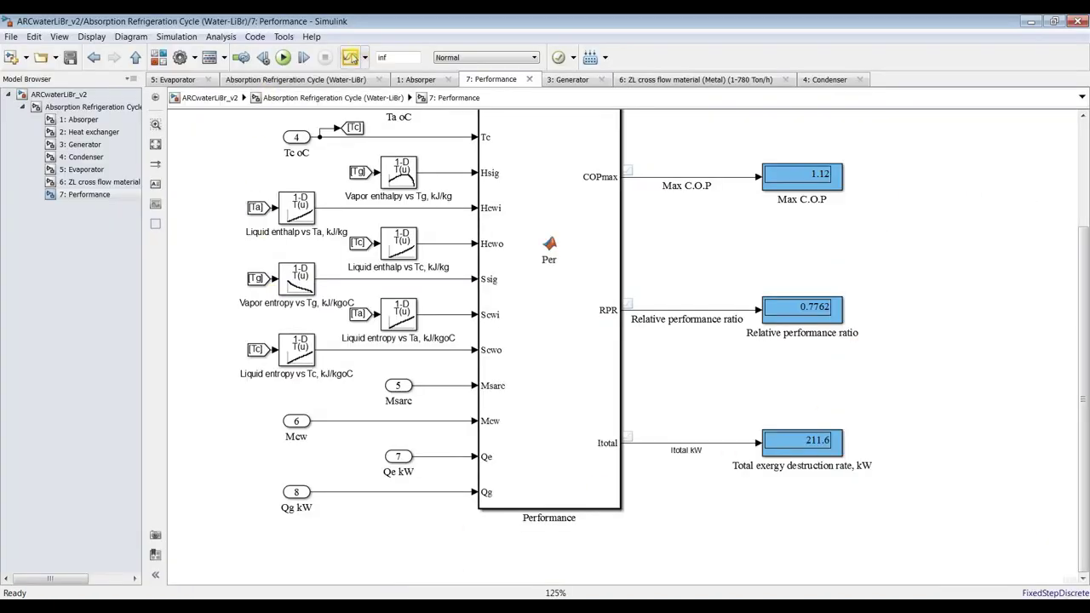
- Open the Simulation Data Inspector maximized and enlarge its signal list to show more of Run 1's signals
click(353, 57)
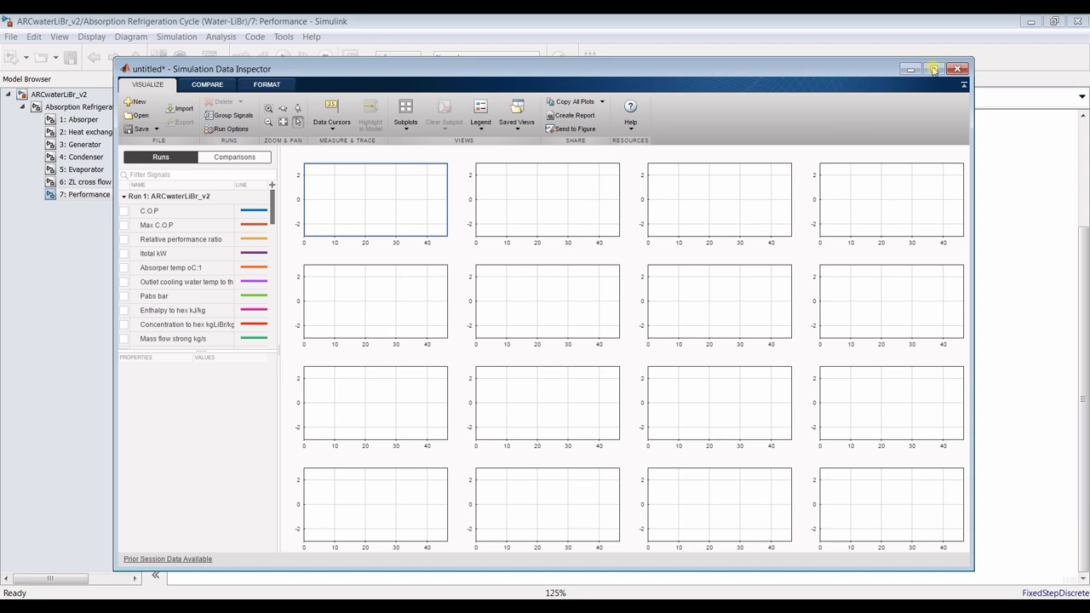
click(934, 69)
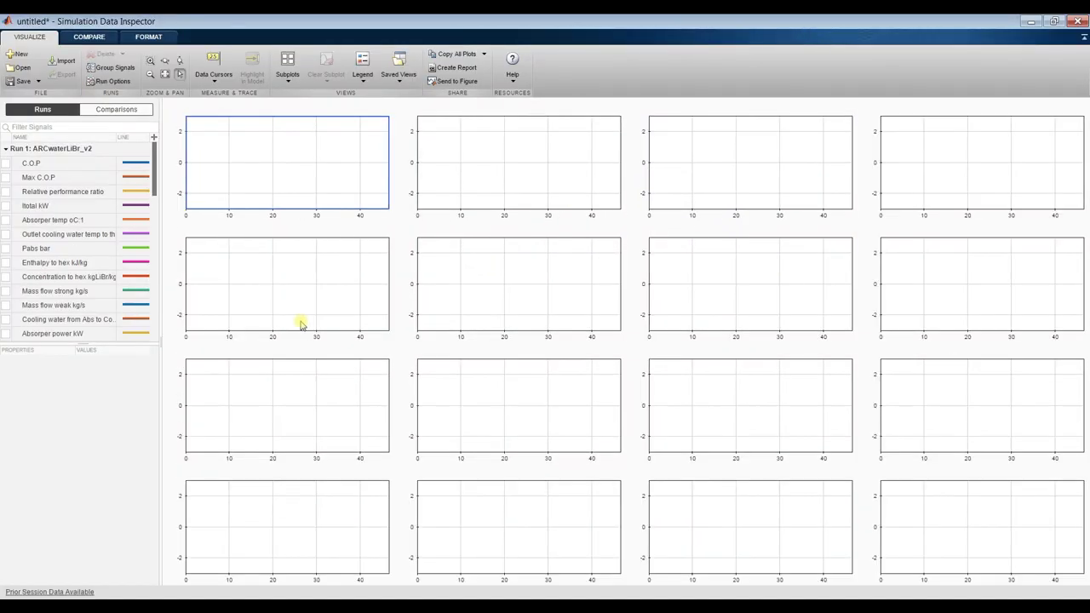
drag(57, 344, 65, 561)
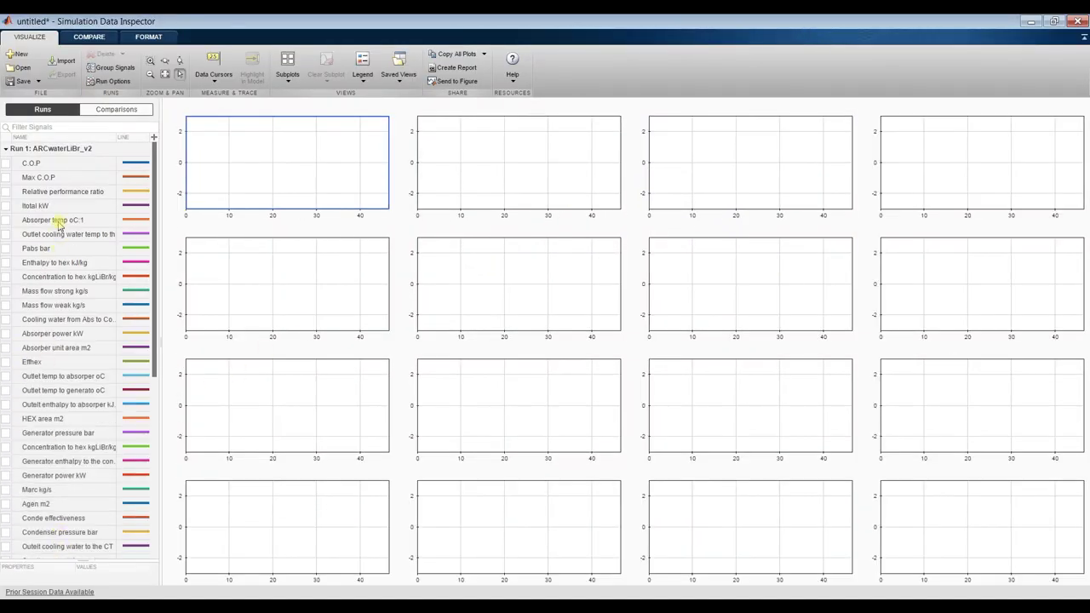
- Preview the C.O.P and Max C.O.P signals one after the other in the first subplot, clearing each again
click(7, 163)
click(8, 163)
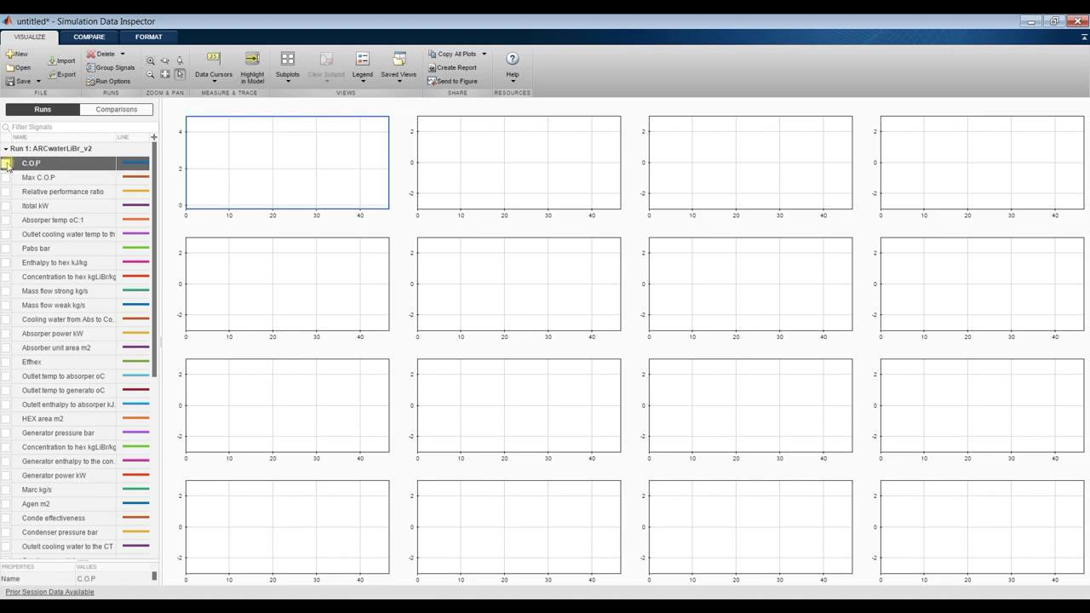
click(6, 178)
click(6, 178)
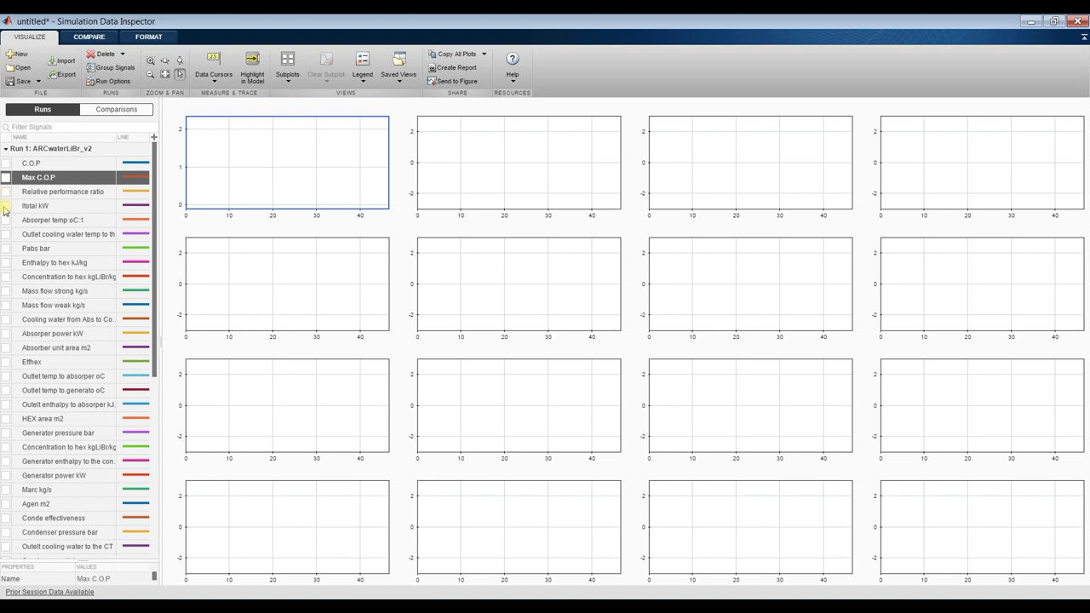
- Plot Itotal kW in the first subplot and the outlet cooling water temperature to the condenser in the second, leaving the third subplot selected
click(5, 206)
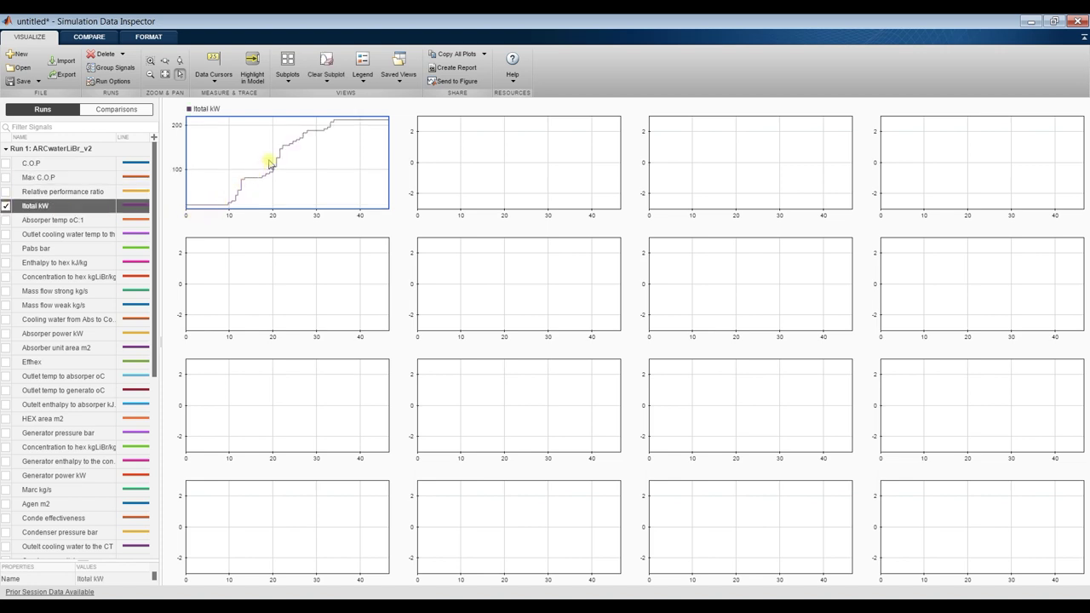
click(496, 161)
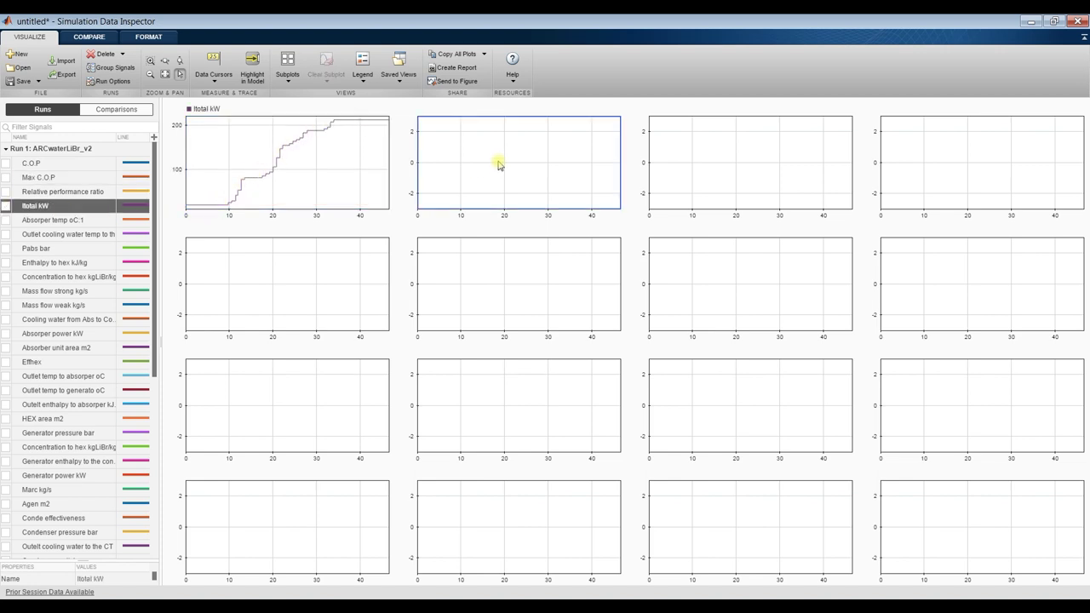
click(6, 234)
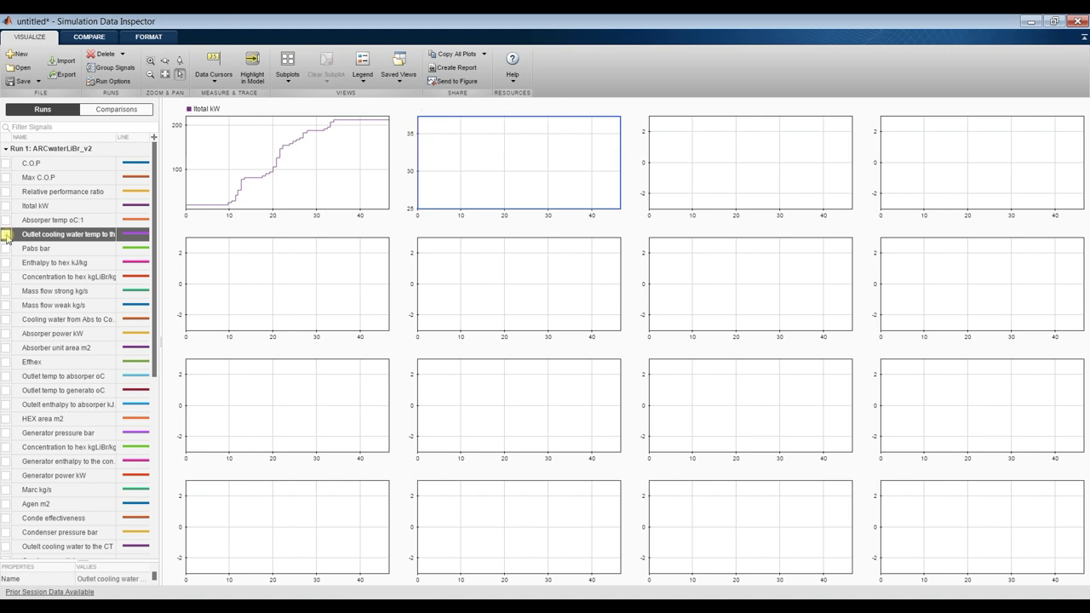
click(703, 151)
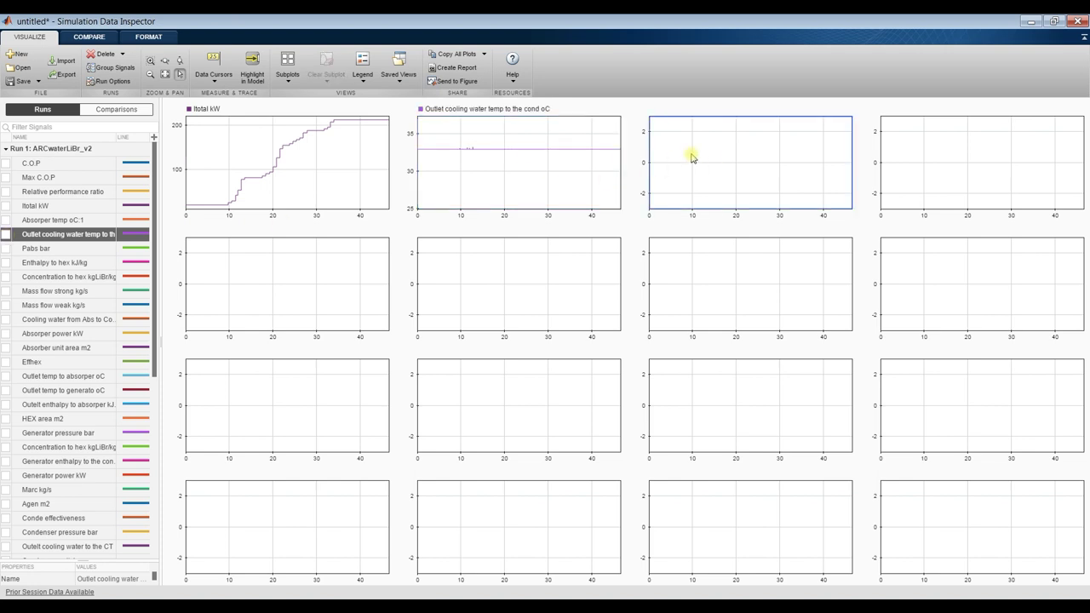
- Preview the Pabs bar and Concentration to hex signals in the third subplot, clearing each again
click(7, 248)
click(6, 249)
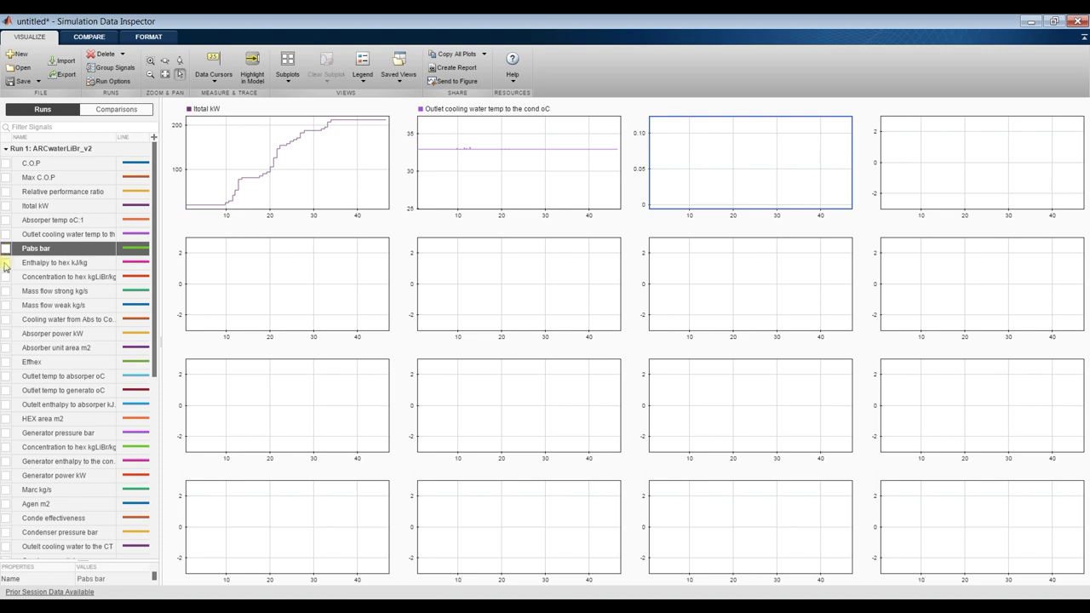
click(5, 277)
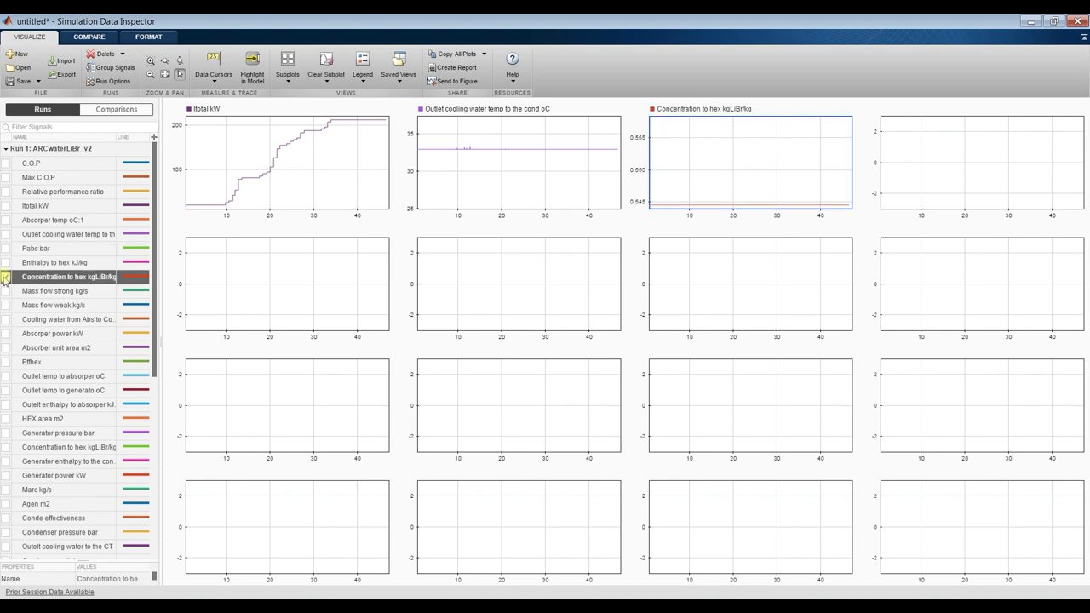
click(6, 277)
- Plot the strong and weak mass flows together in the third subplot and Cooling water from Abs to Cond in the fourth
click(6, 291)
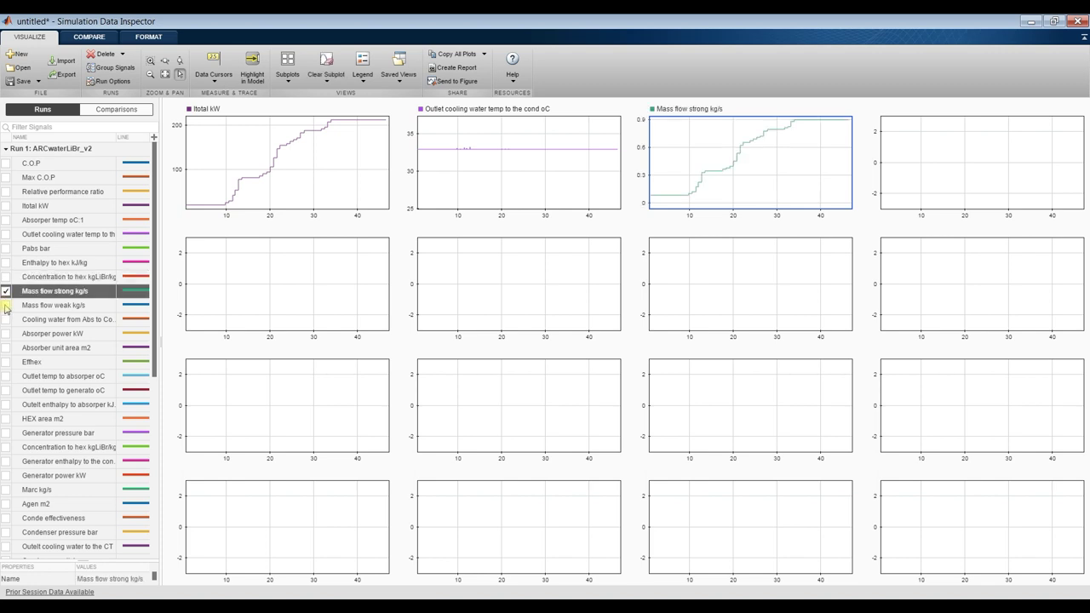
click(6, 305)
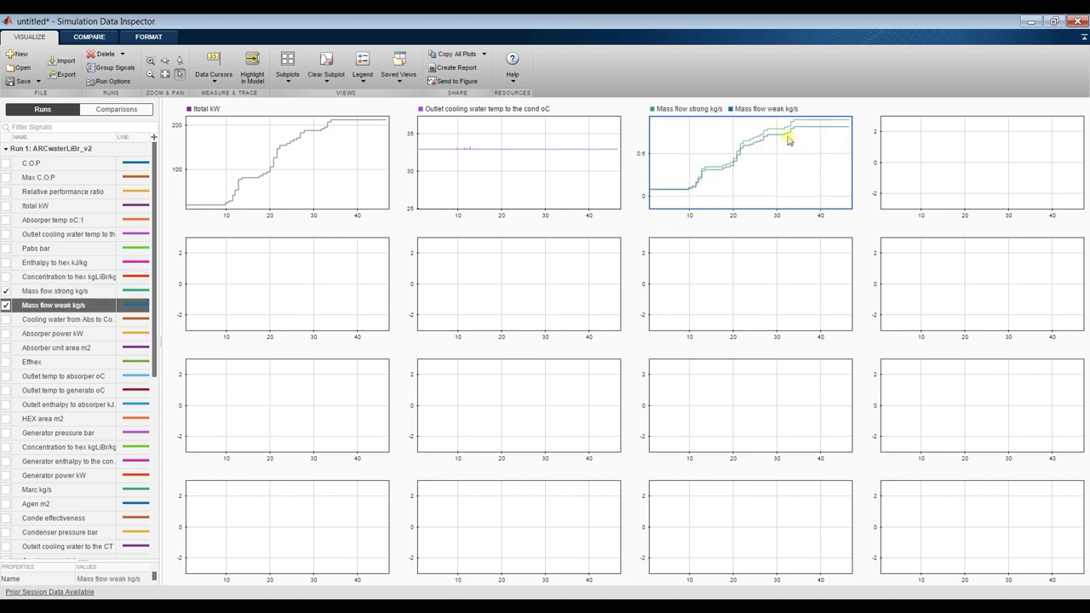
click(1067, 138)
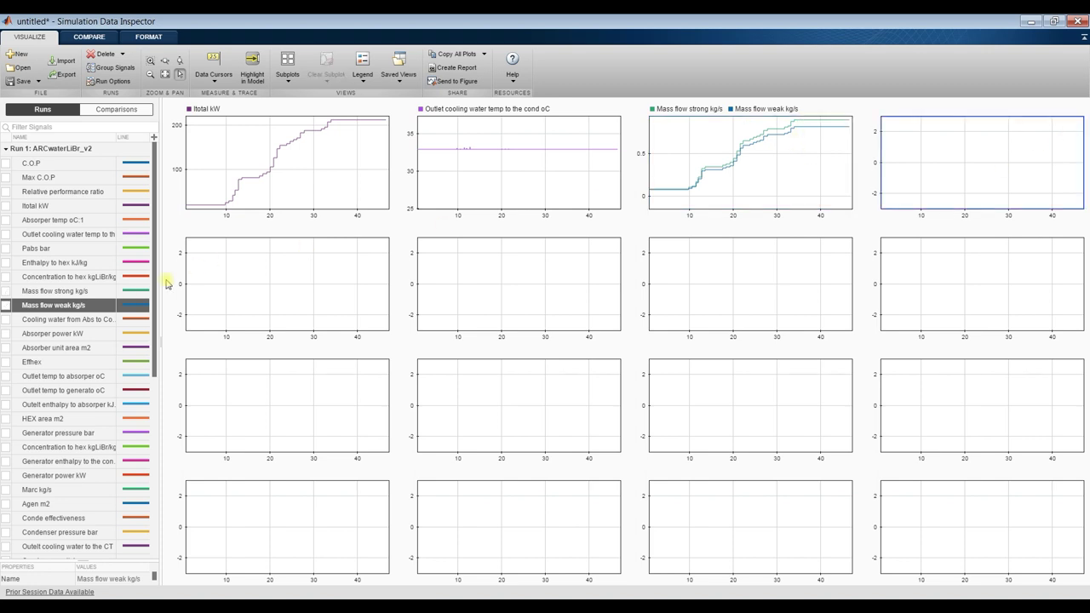
click(6, 319)
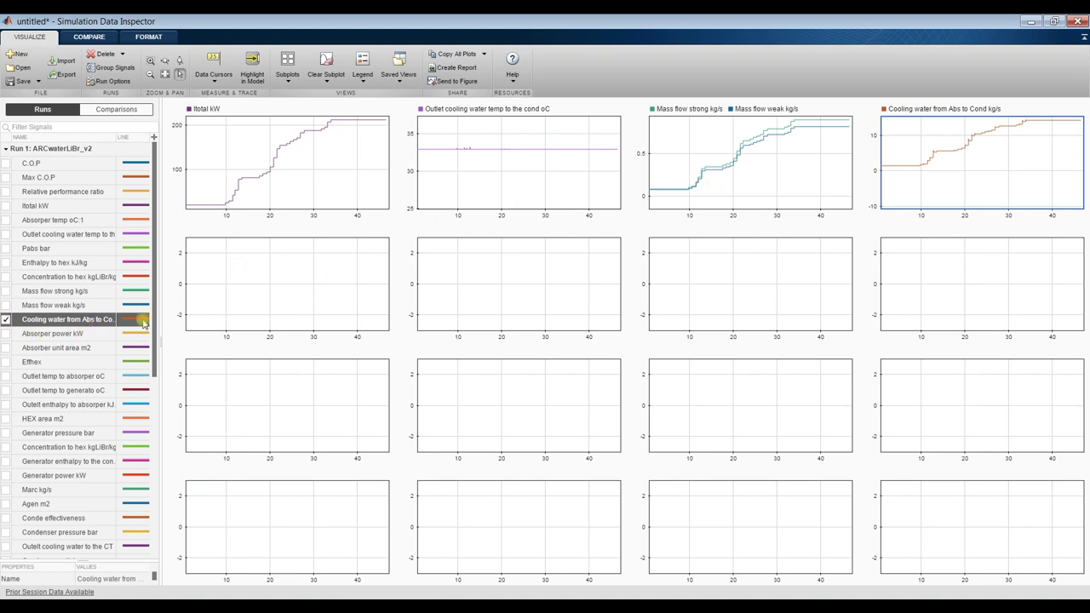
- Widen the signal list and plot Absorper power kW and Generator power kW together in the first subplot of the second row
drag(161, 319, 217, 316)
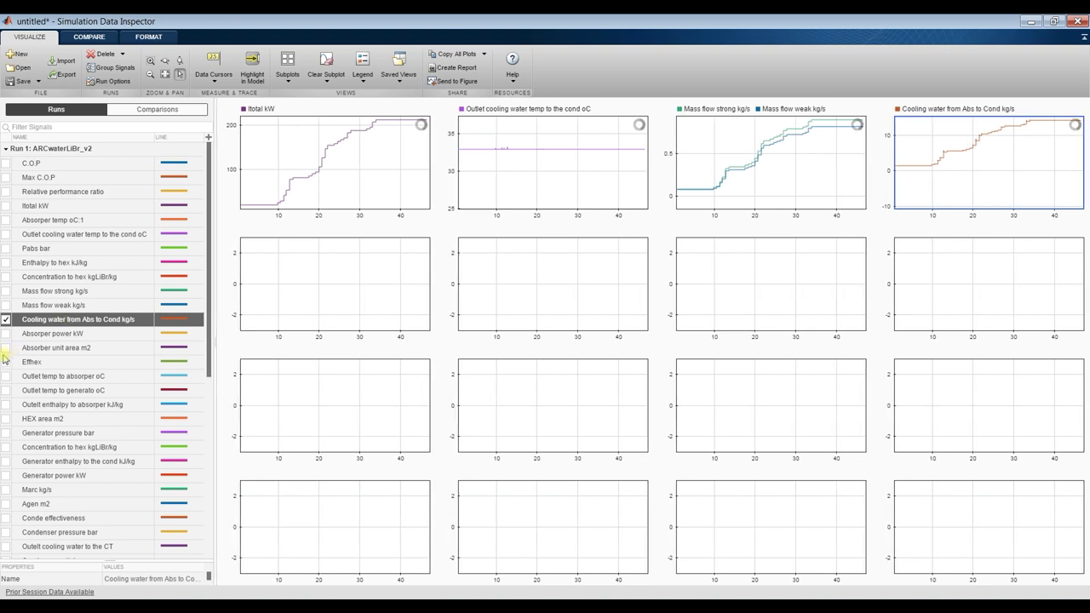
click(346, 298)
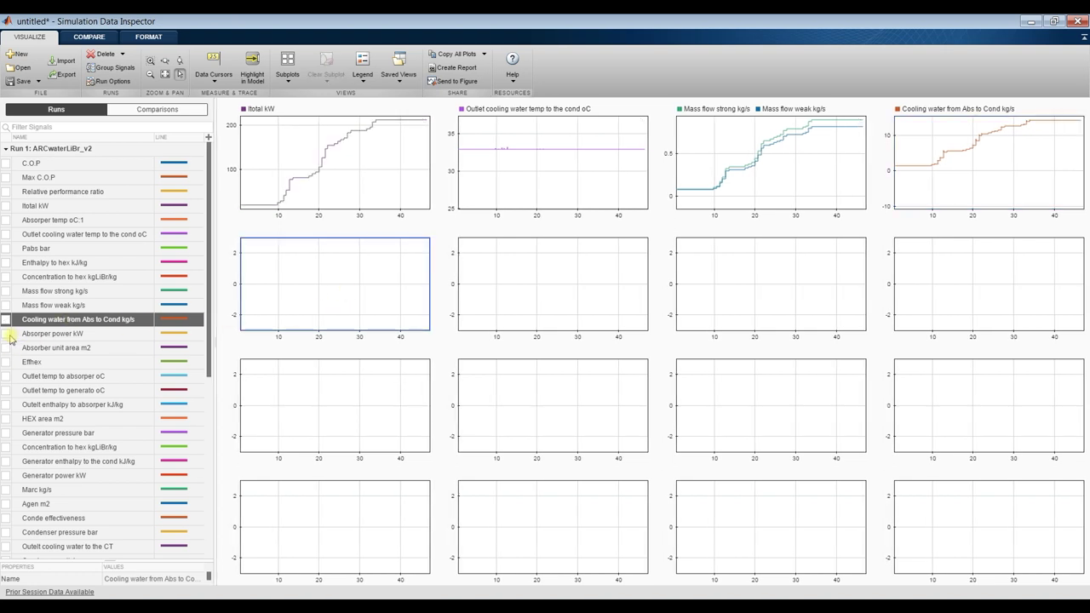
click(6, 334)
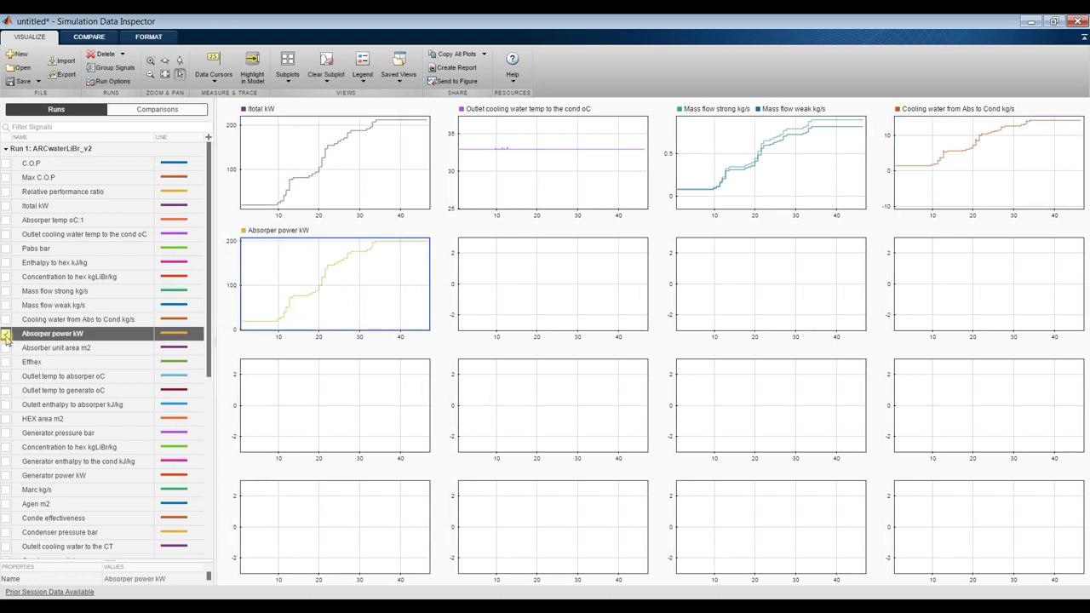
scroll(51, 403, down, 2)
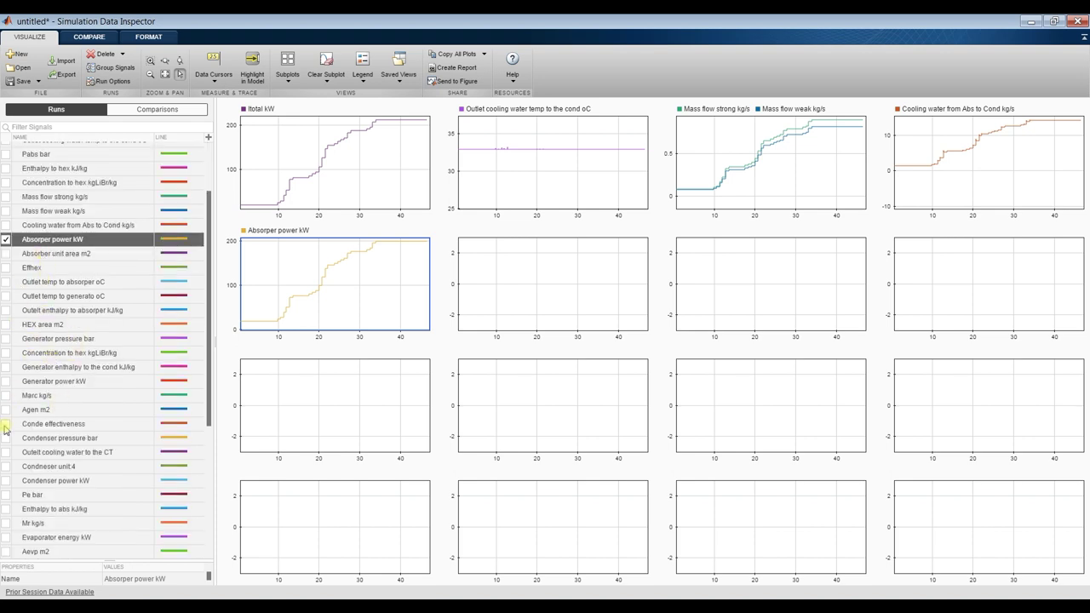
click(7, 383)
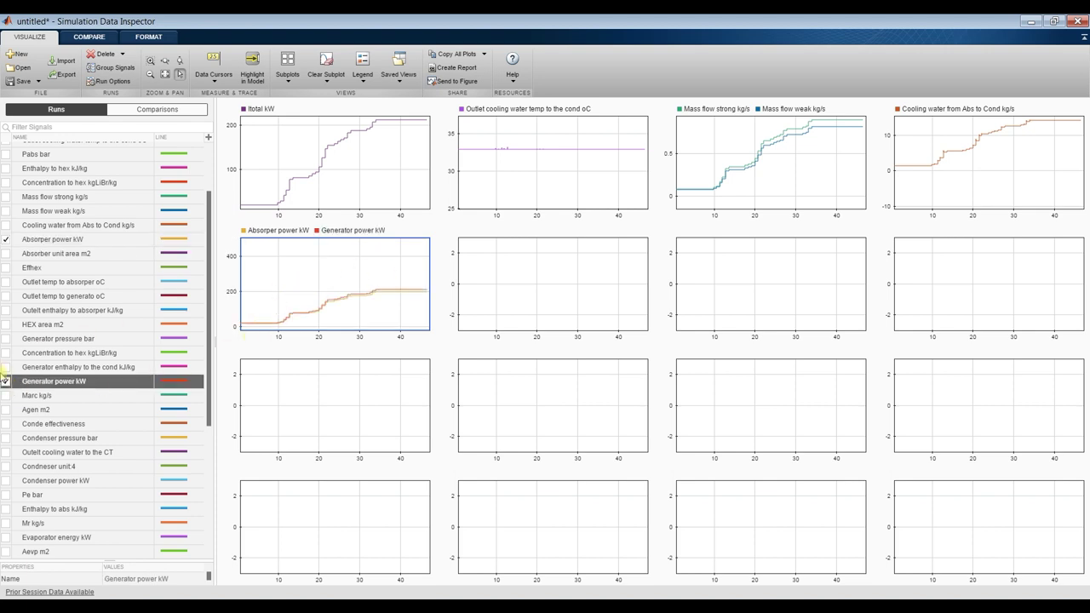
- Plot Aevp m2, Agen m2, HEX area m2 and Absorber unit area m2 together in the third subplot of the second row
scroll(34, 430, down, 2)
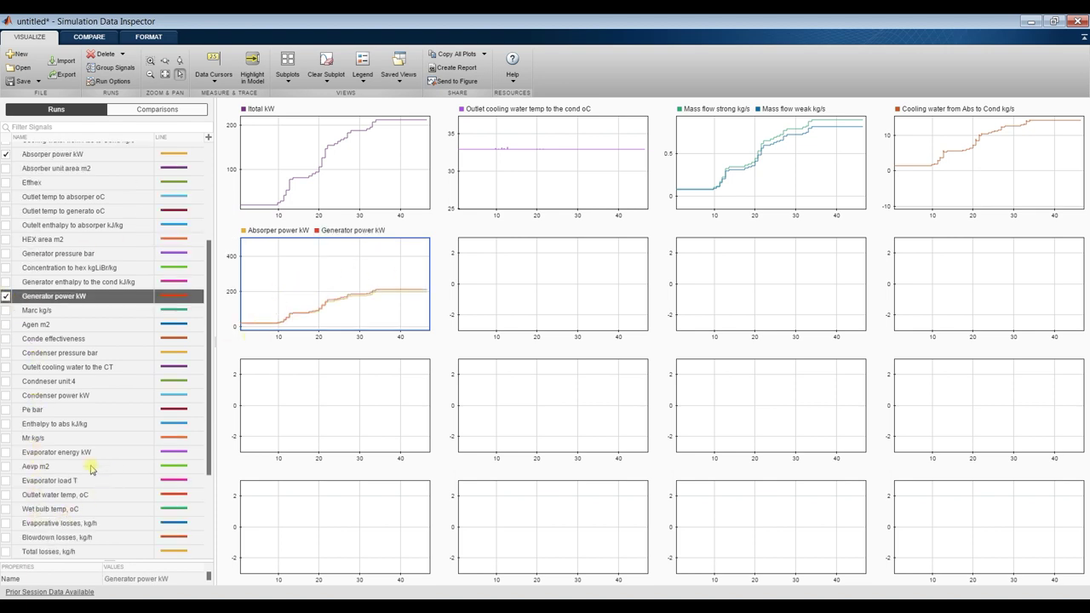
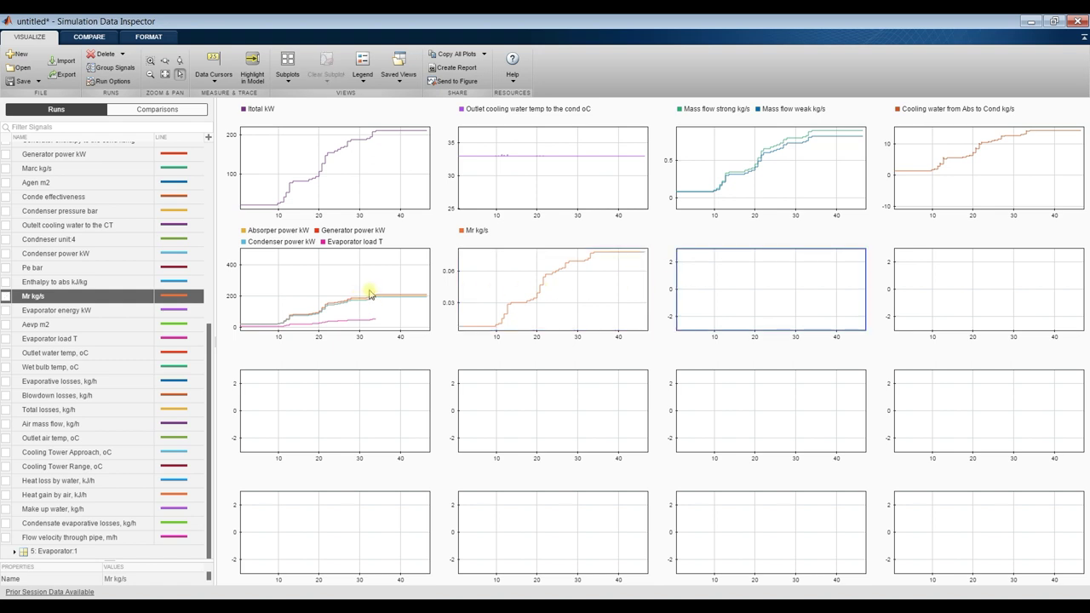
click(7, 324)
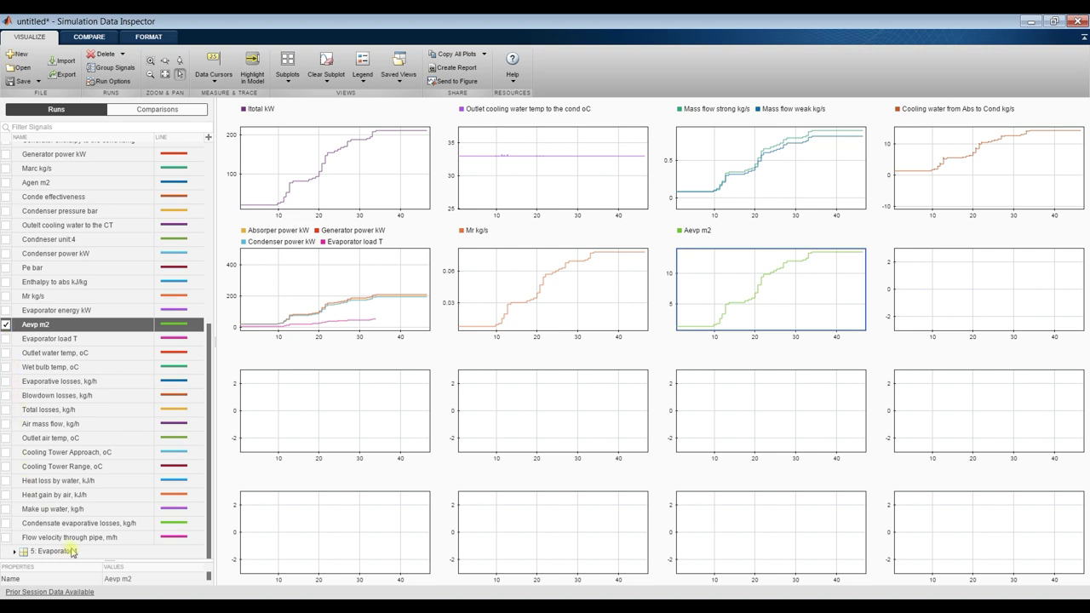
scroll(50, 267, up, 2)
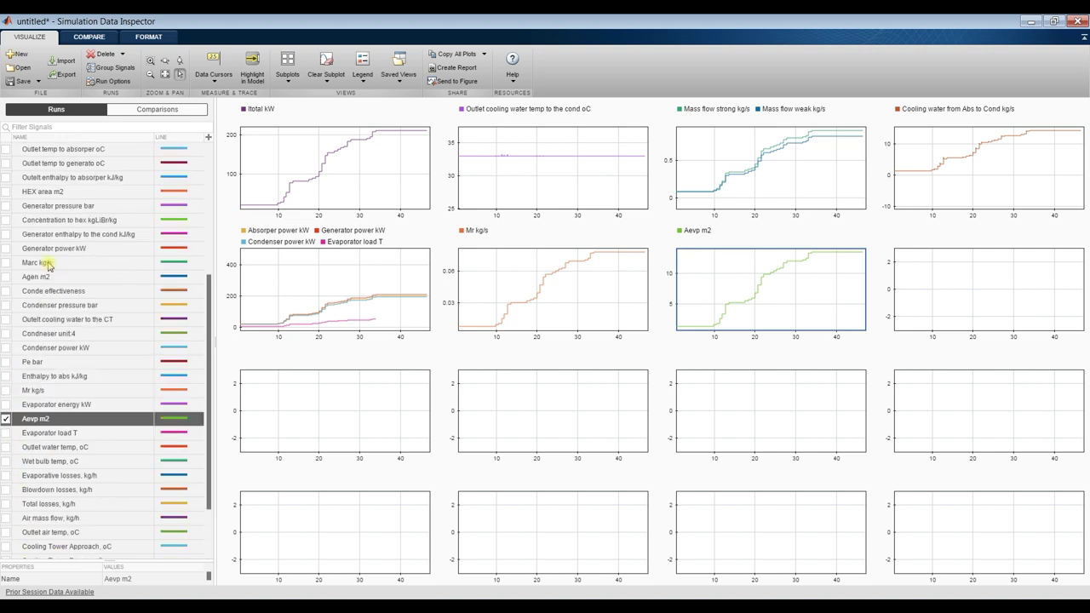
click(6, 276)
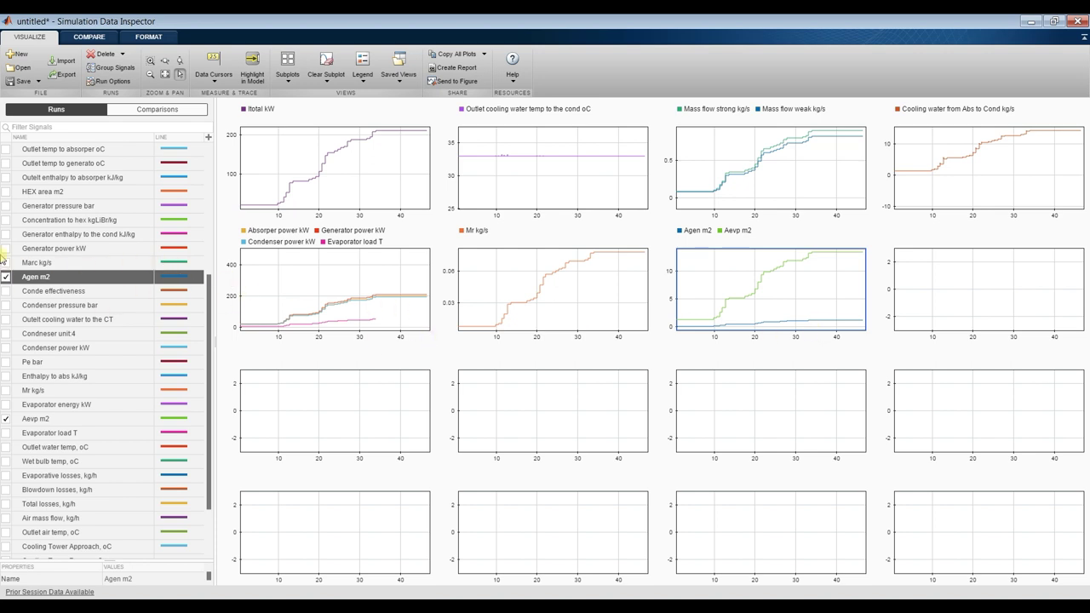
click(7, 195)
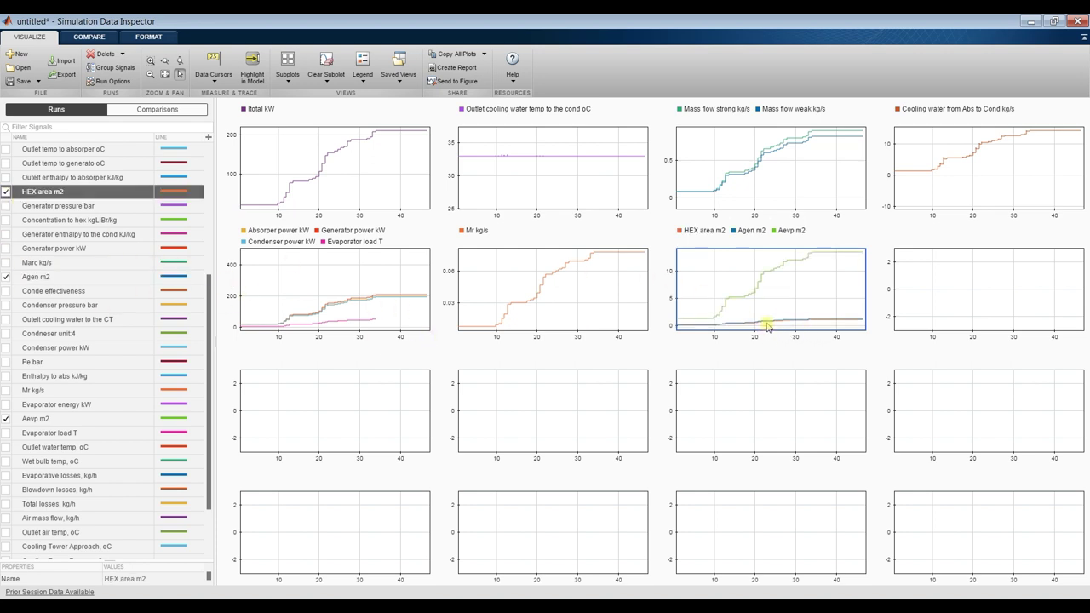
scroll(44, 217, up, 2)
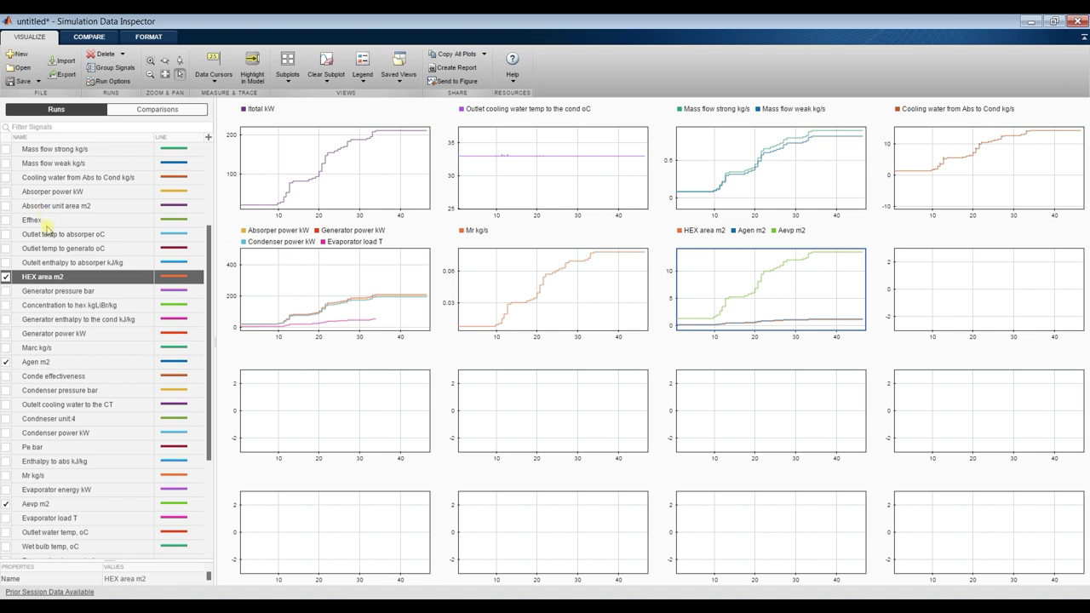
click(7, 207)
click(309, 271)
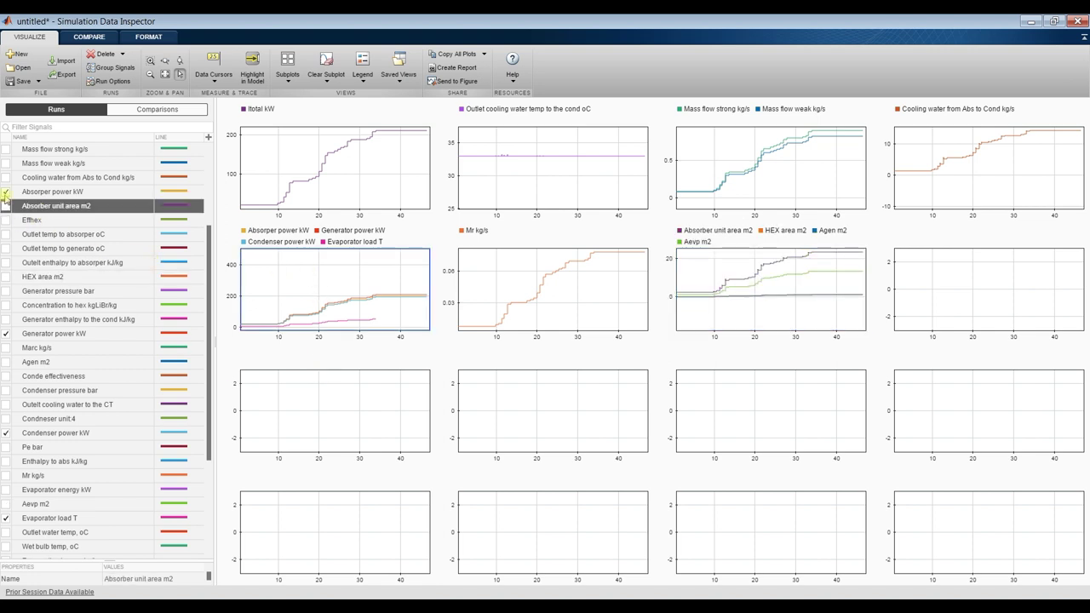
- Plot Make up water in the last subplot of the second row and Heat gain by air in the first of the third row
click(1009, 317)
scroll(110, 379, down, 4)
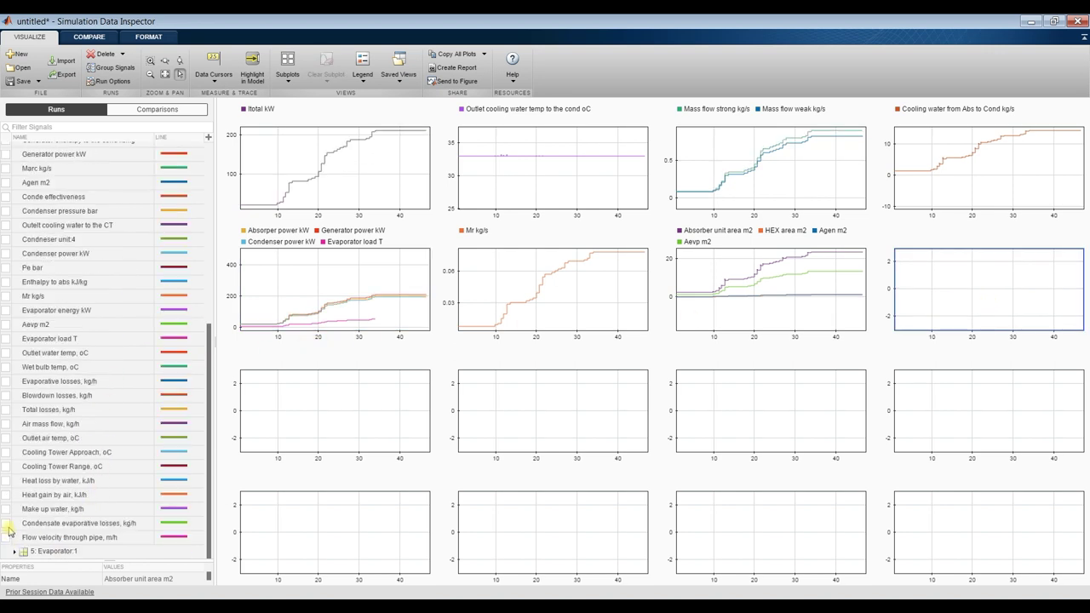
click(6, 510)
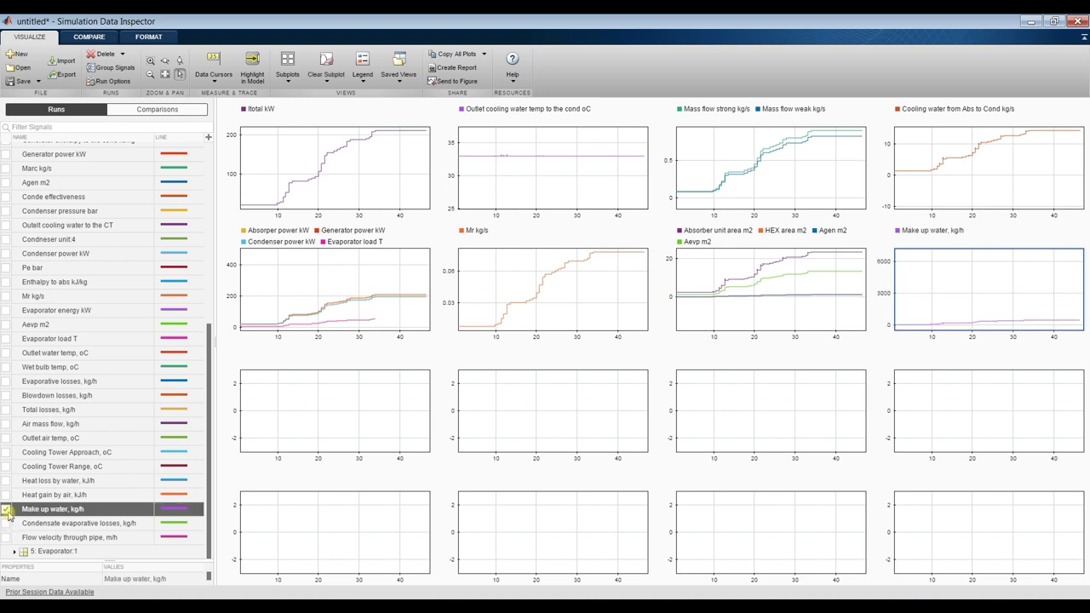
click(351, 419)
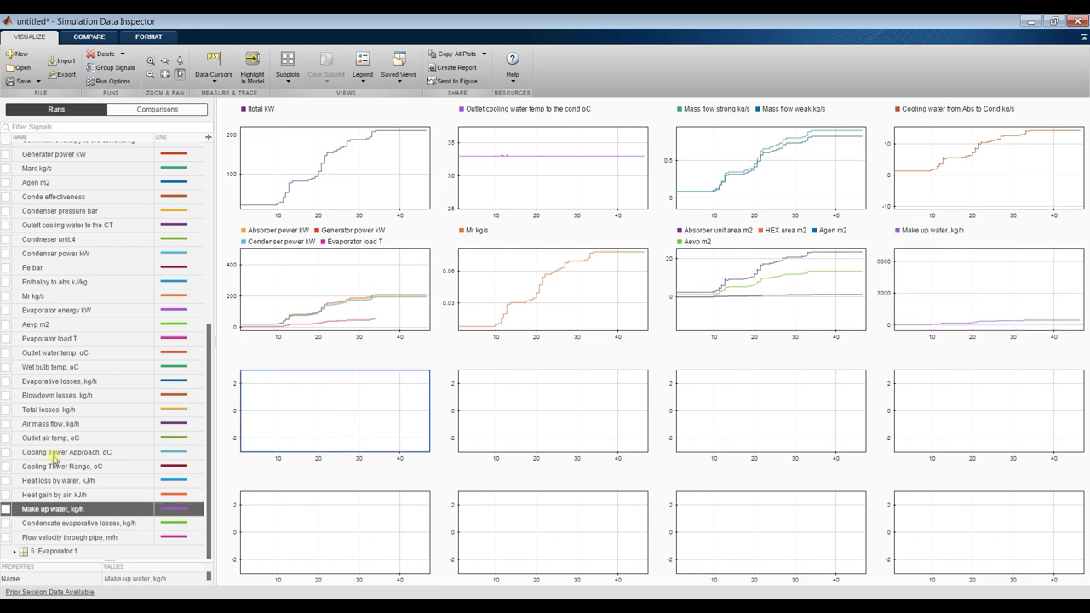
click(6, 495)
- Fill the remaining third-row subplots with Cooling Tower Range, Cooling Tower Approach and Outlet air temp, one signal each
click(601, 395)
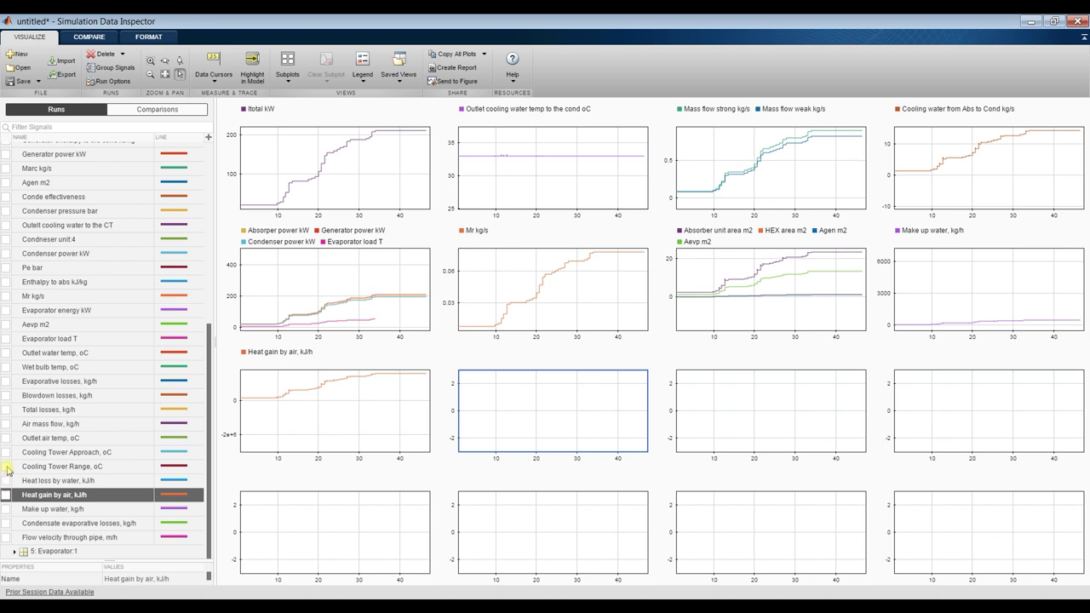
click(8, 468)
click(755, 380)
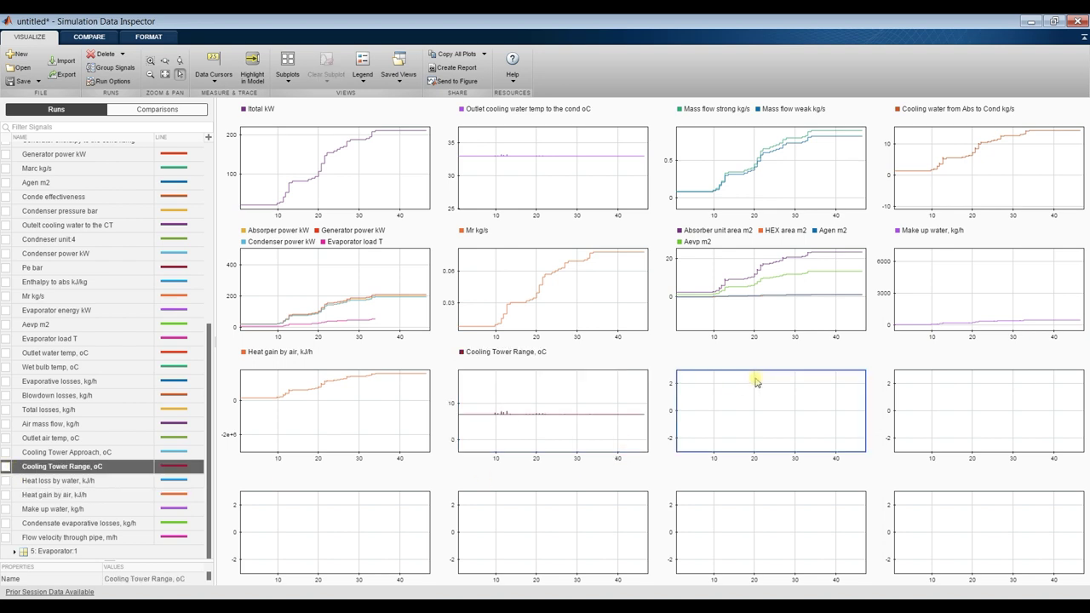
click(6, 452)
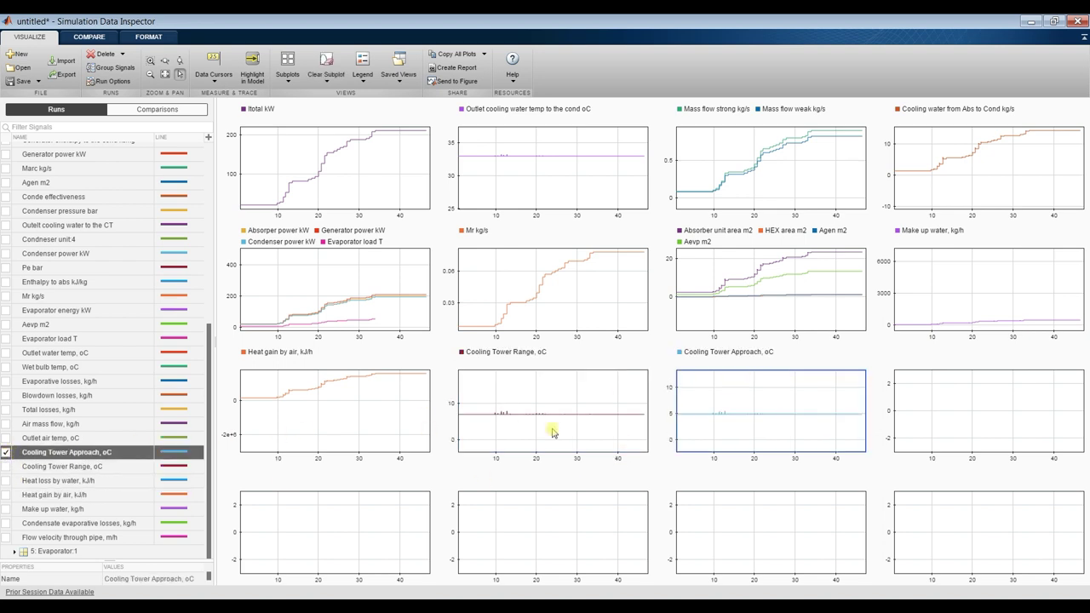
click(974, 411)
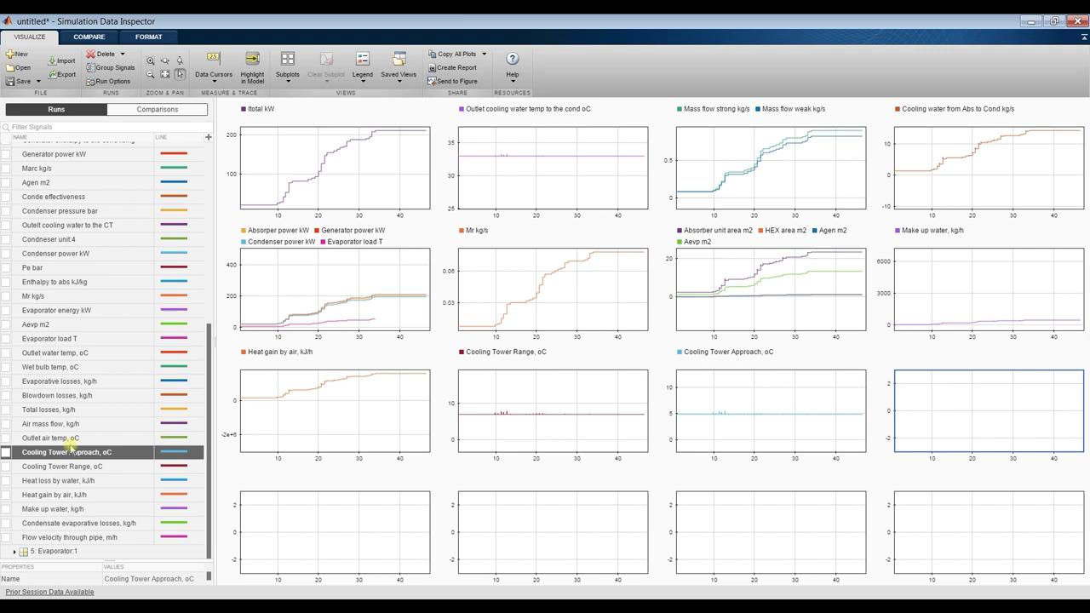
click(6, 437)
- Fill the four bottom-row subplots in order with Air mass flow, Wet bulb temp, Outlet water temp and Aevp m2
click(395, 523)
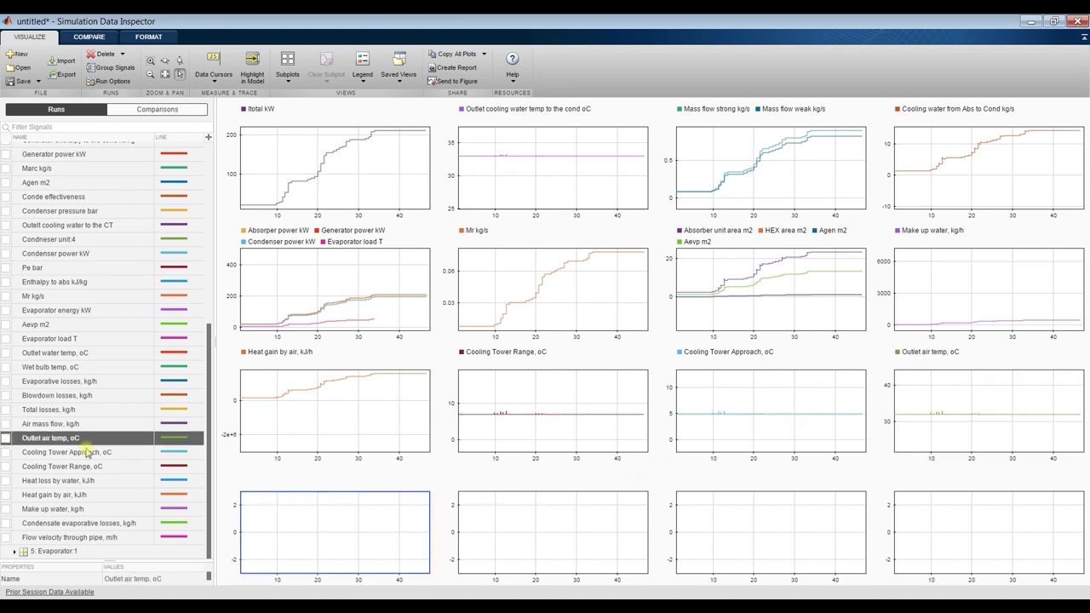
click(5, 424)
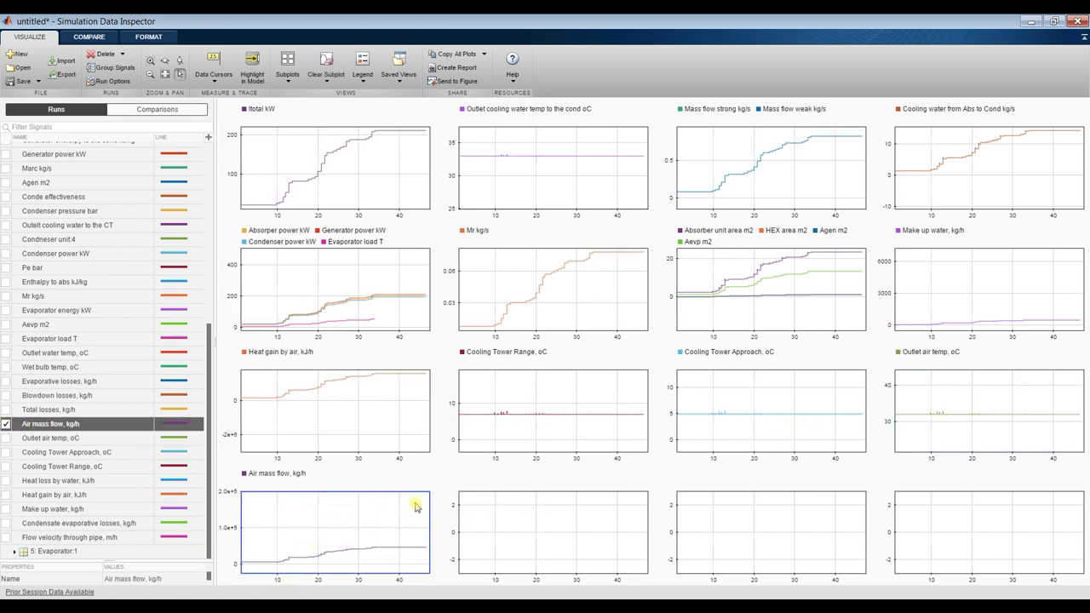
click(500, 536)
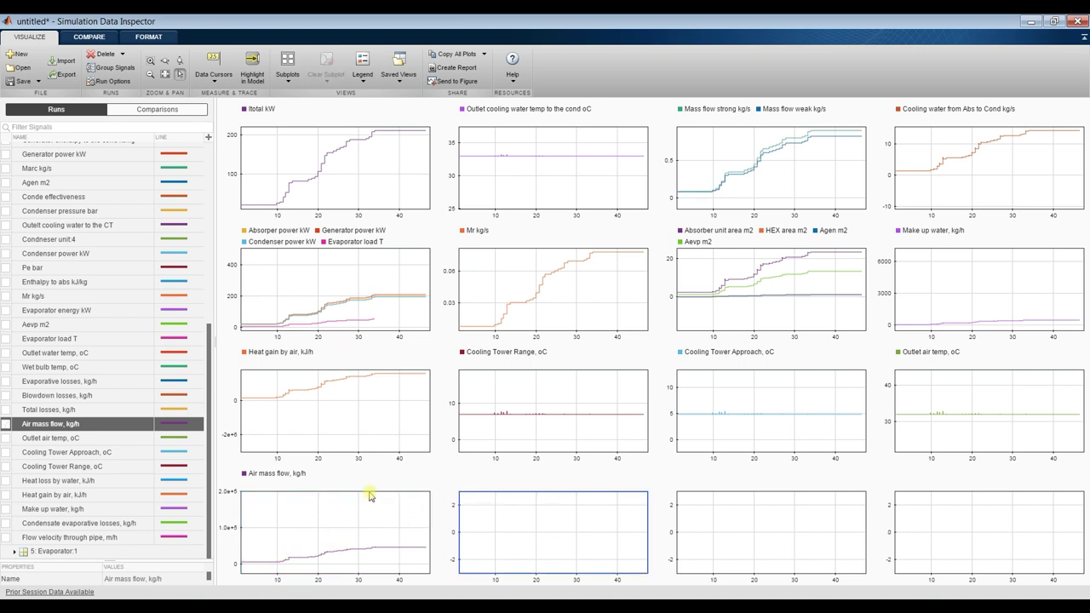
click(6, 367)
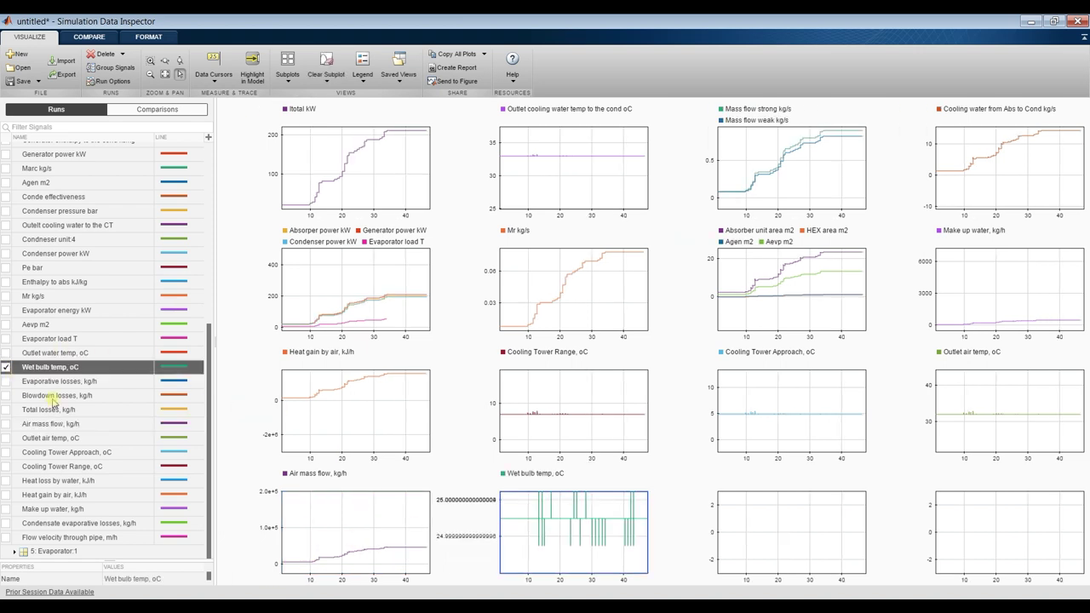
click(748, 562)
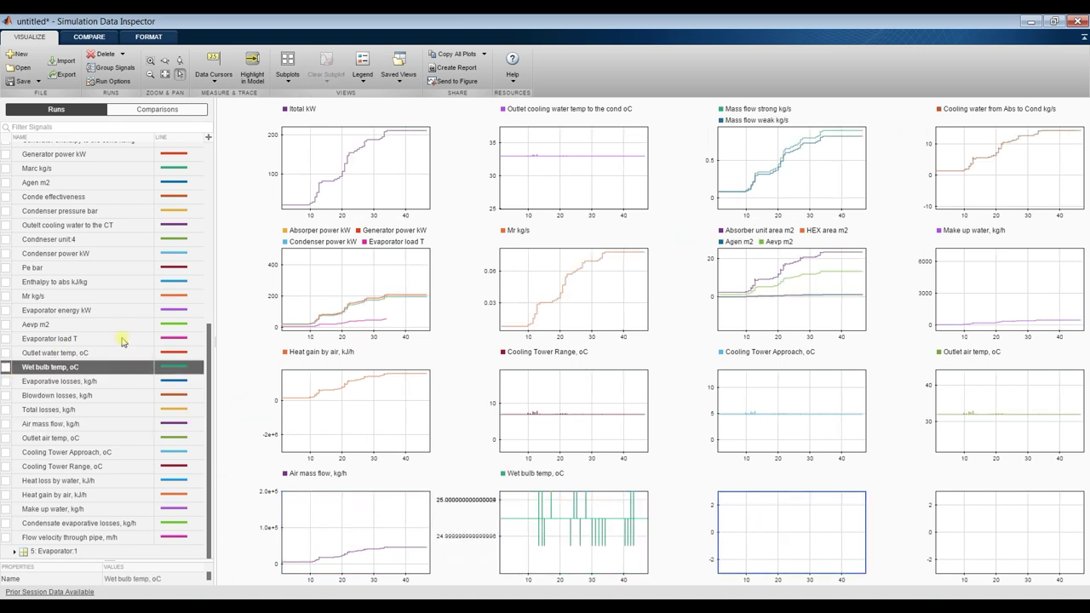
click(6, 352)
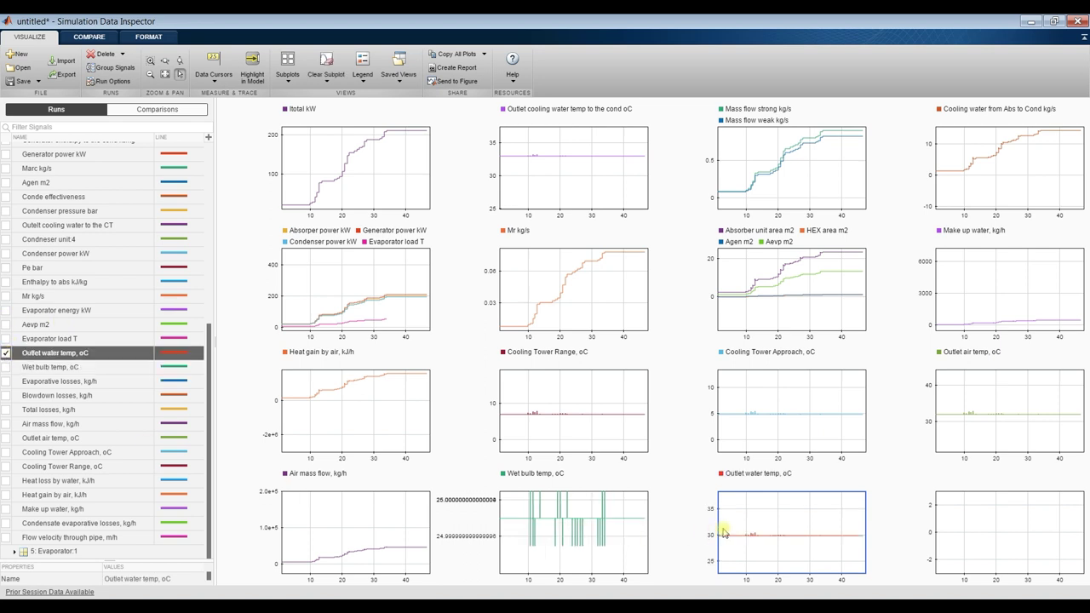
click(980, 532)
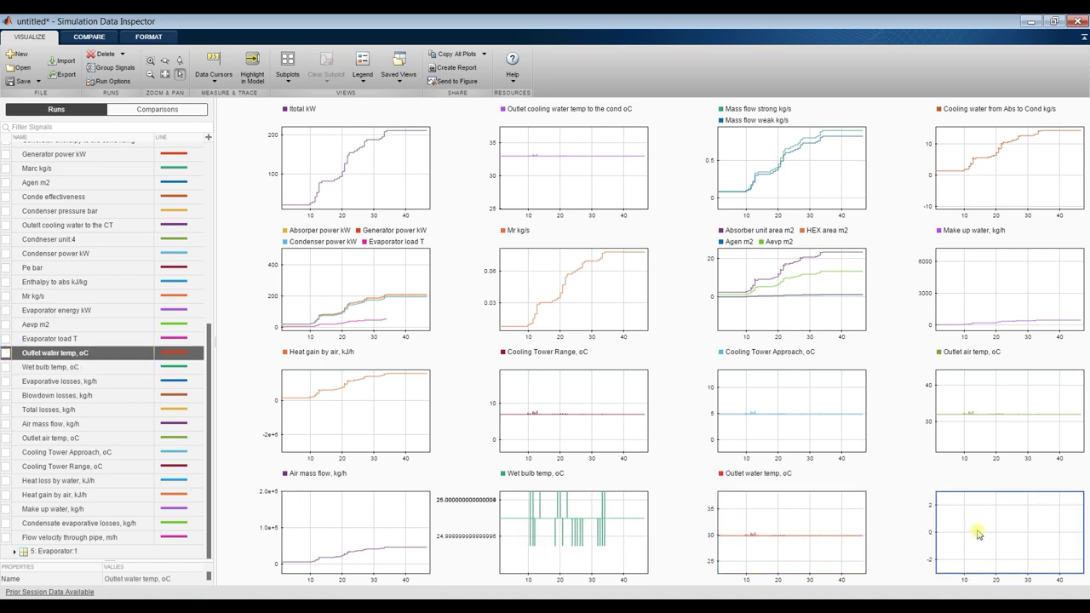
click(6, 325)
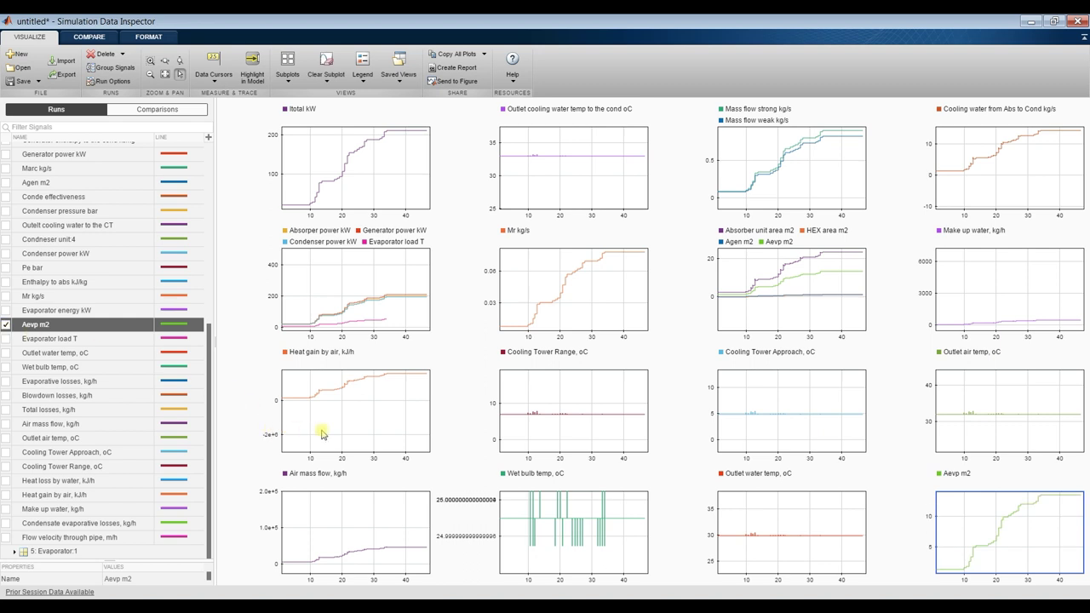
- Close the Simulation Data Inspector and go back to the Performance subsystem in Simulink
click(747, 294)
click(1078, 24)
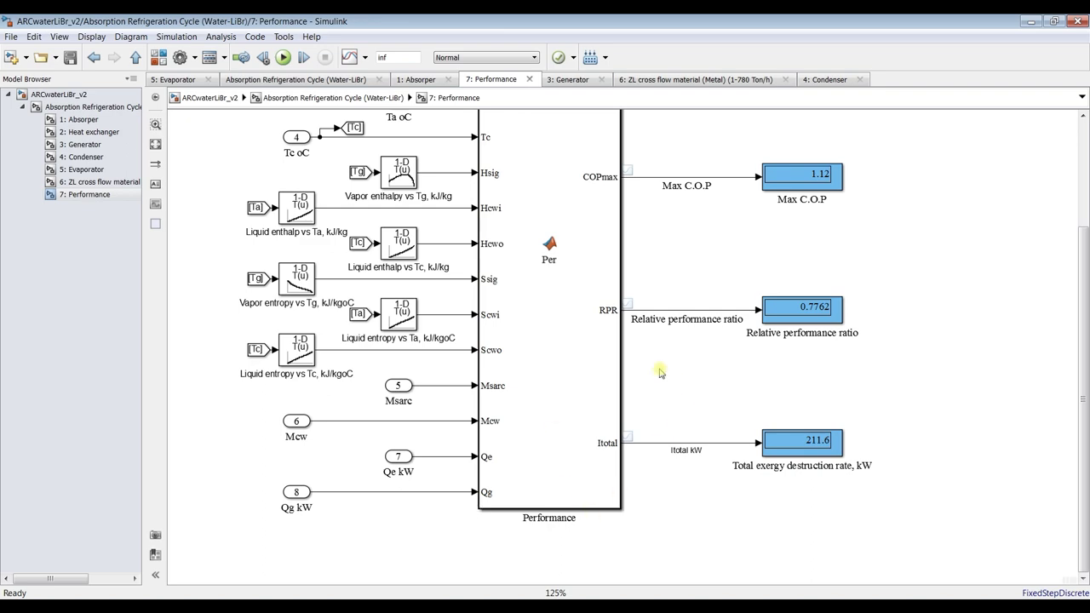
drag(1082, 366, 1082, 245)
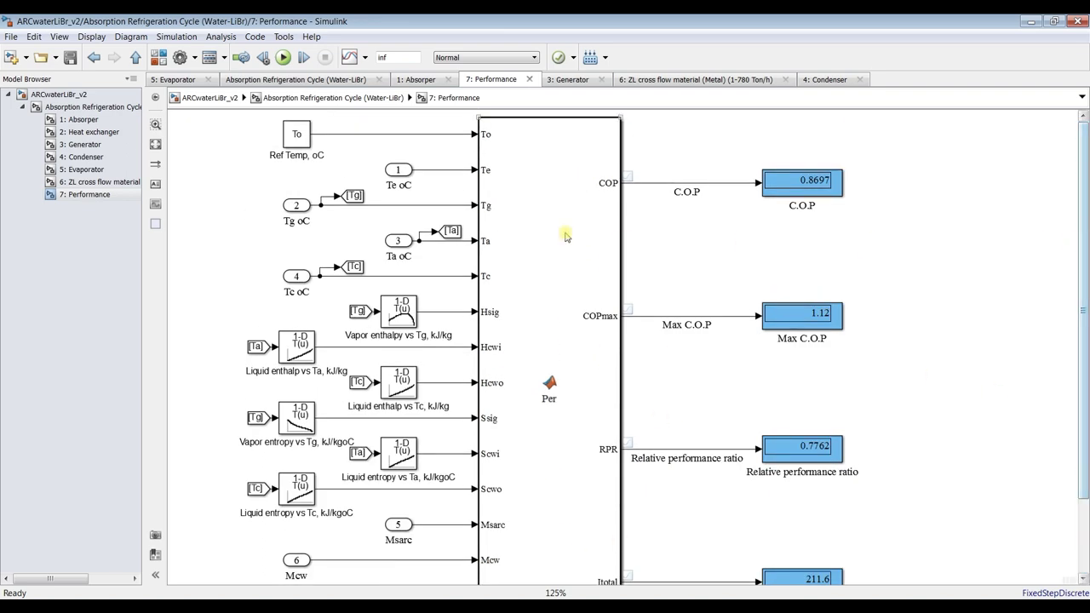
- Enable signal streaming on the line from the To reference temperature block to the Performance block
scroll(417, 136, up, 6)
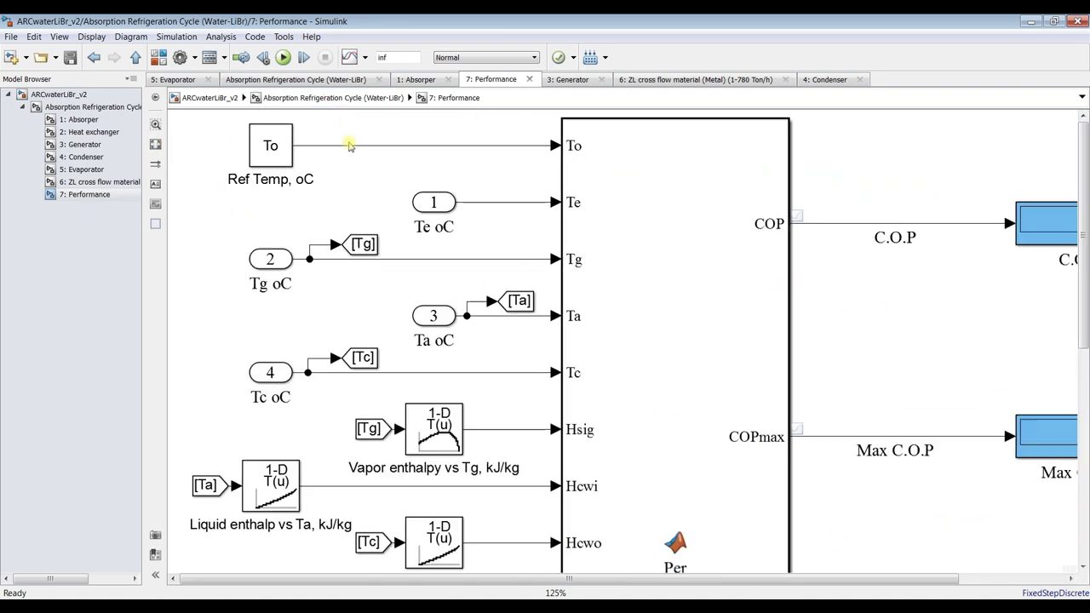
click(470, 124)
scroll(496, 175, down, 1)
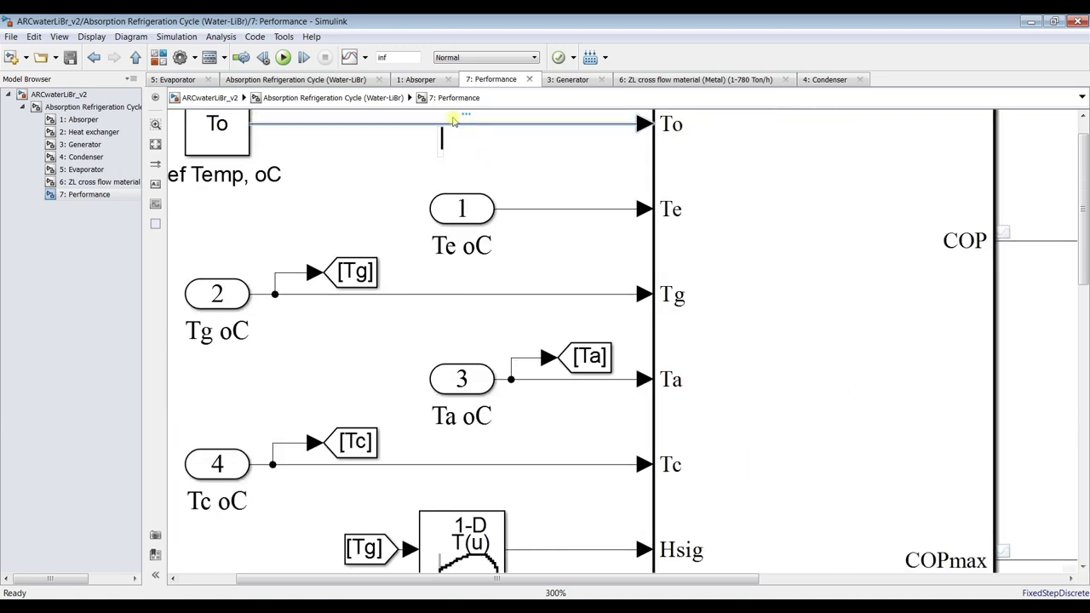
scroll(831, 161, up, 1)
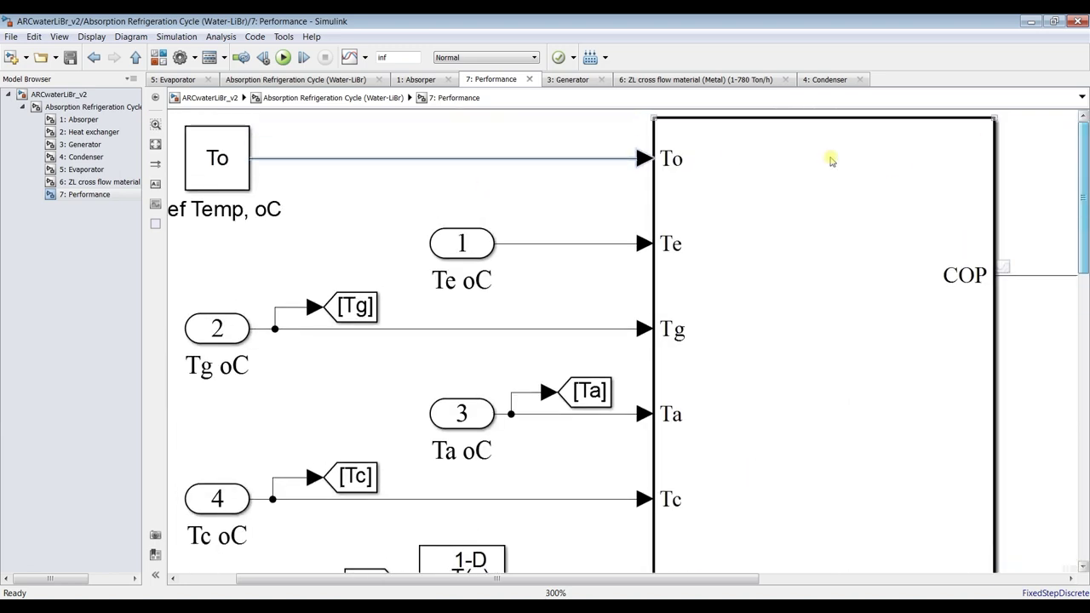
double_click(471, 159)
mouse_move(489, 143)
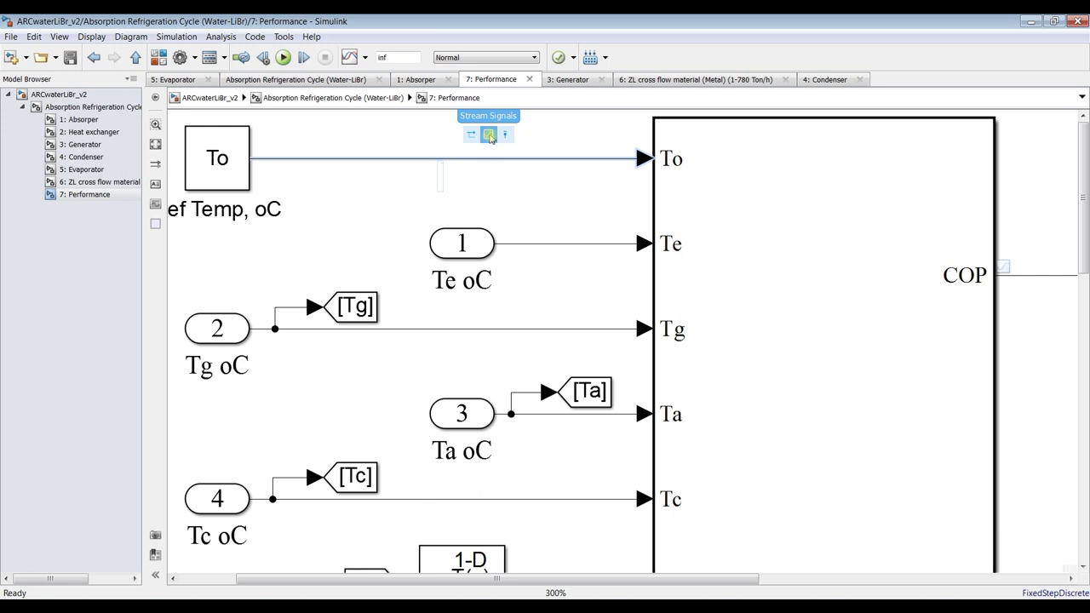
click(488, 136)
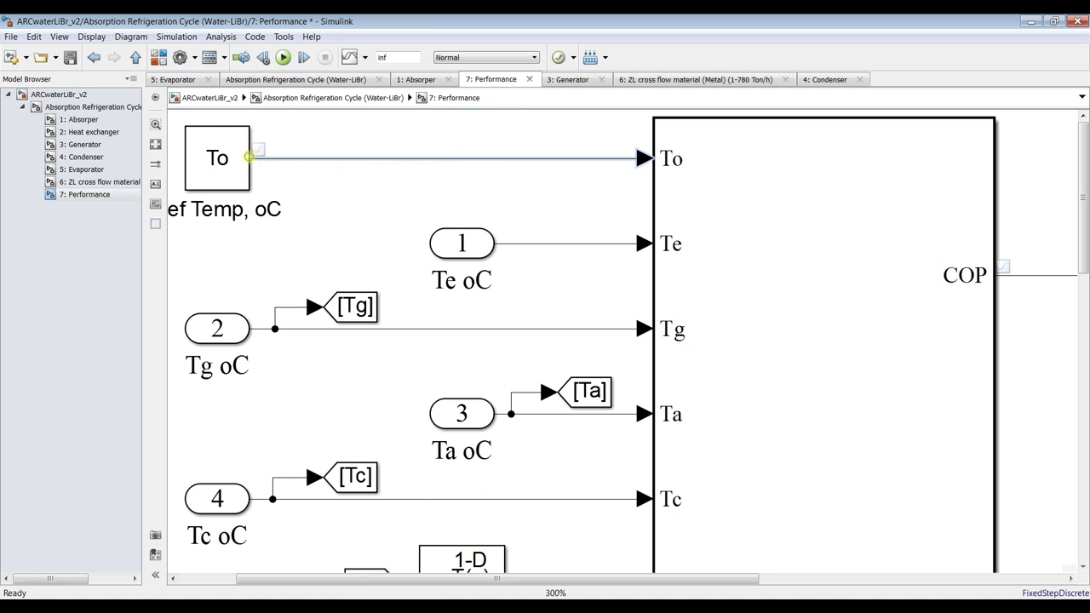
- Try labelling the signal line from the To reference temperature block with the trial text "hgjgkjg", and clear the label again
scroll(253, 149, up, 6)
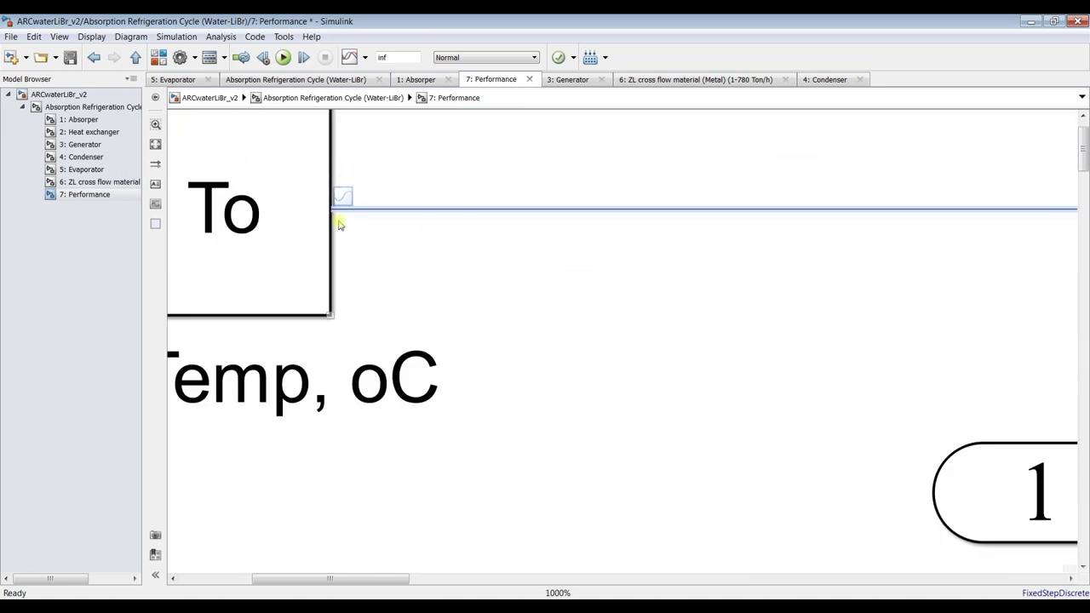
scroll(341, 196, down, 1)
scroll(351, 189, down, 3)
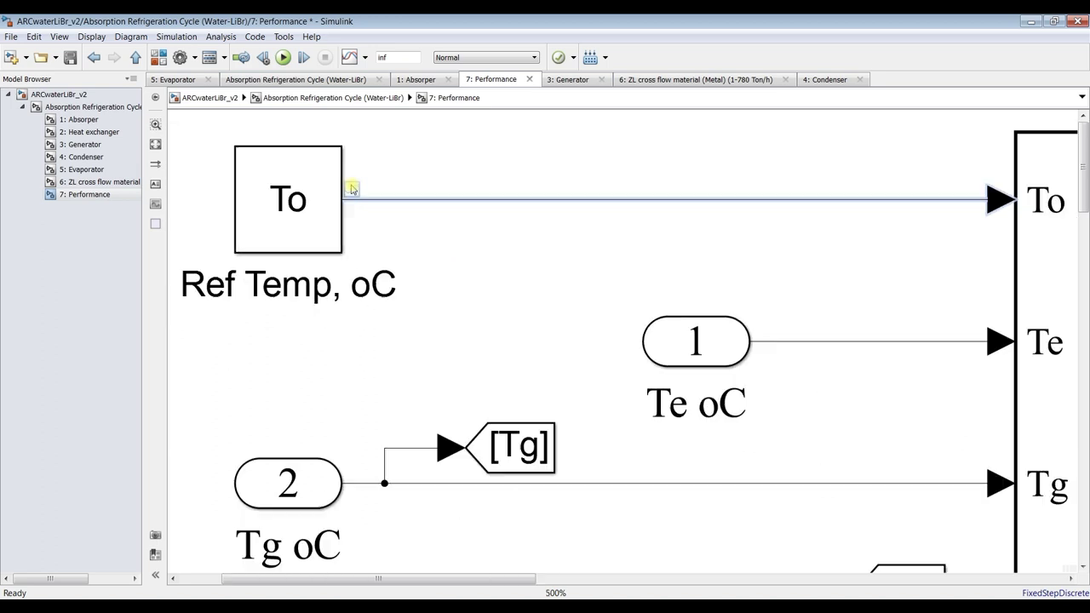
scroll(381, 191, down, 1)
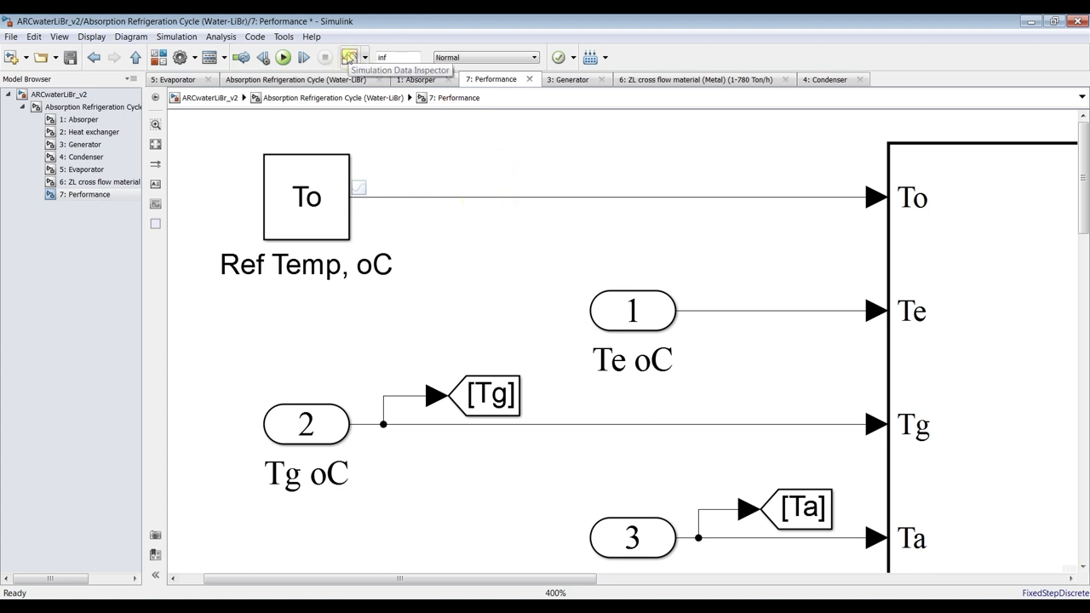
double_click(511, 198)
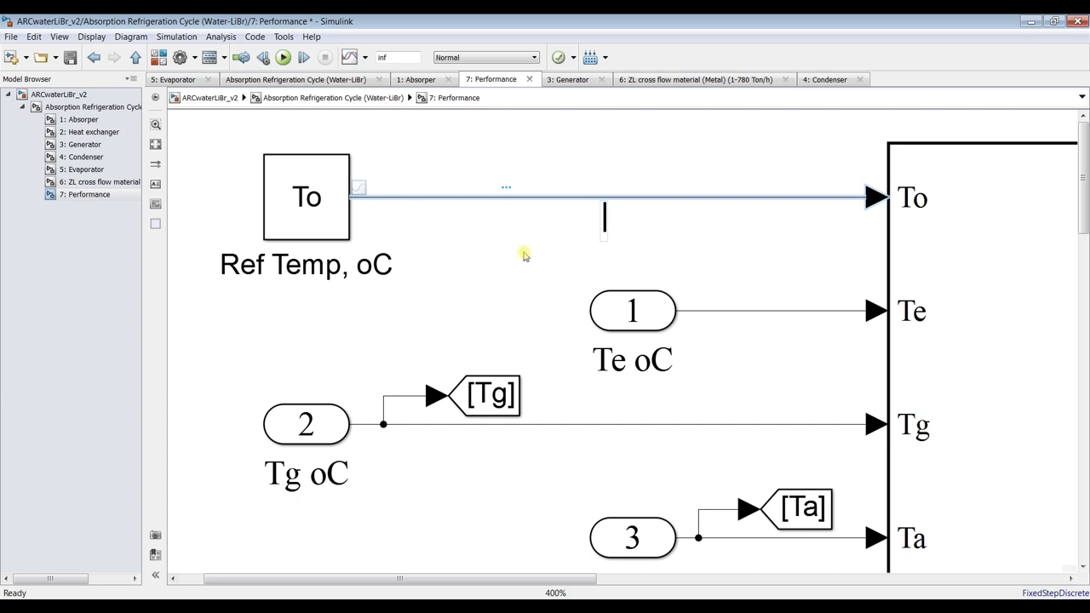
text(hgjgkjg)
key(BackSpace)
key(BackSpace)
key(BackSpace)
key(BackSpace)
key(BackSpace)
key(BackSpace)
key(BackSpace)
click(525, 246)
- Disable signal streaming on the line from the To reference temperature block to the Performance block
click(528, 199)
mouse_move(532, 186)
click(488, 242)
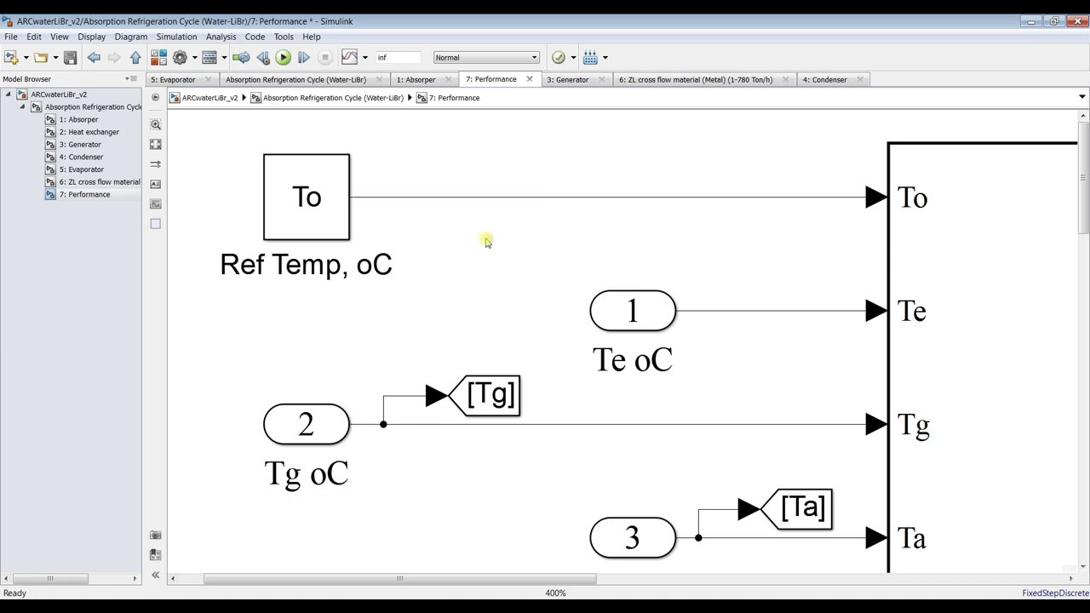
- Return to the Absorption Refrigeration Cycle (Water-LiBr) level of the model and fit its whole diagram in view
scroll(487, 242, down, 5)
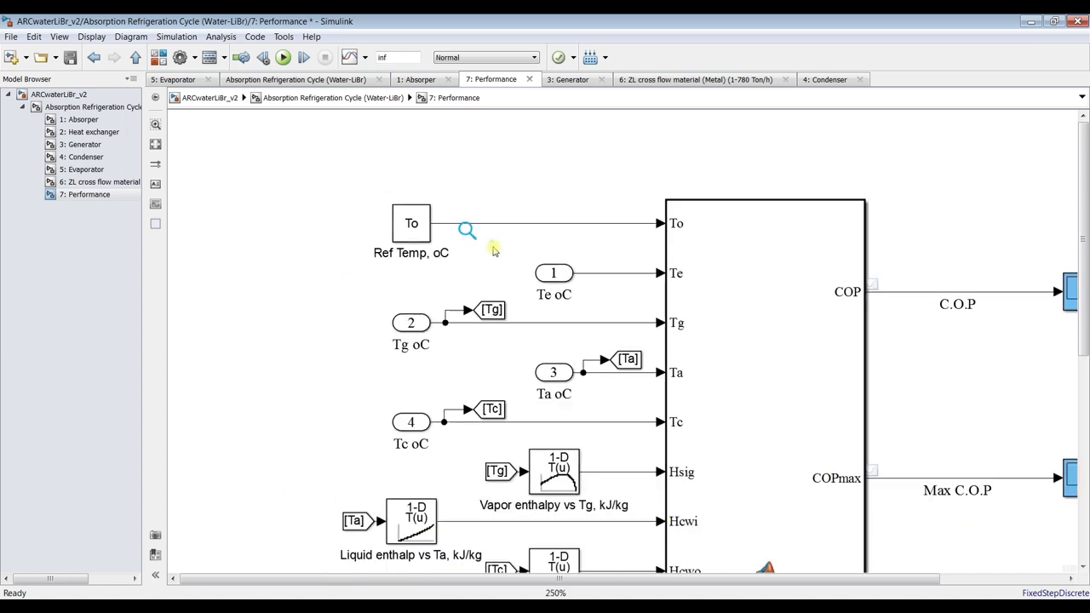
scroll(493, 249, down, 2)
click(79, 105)
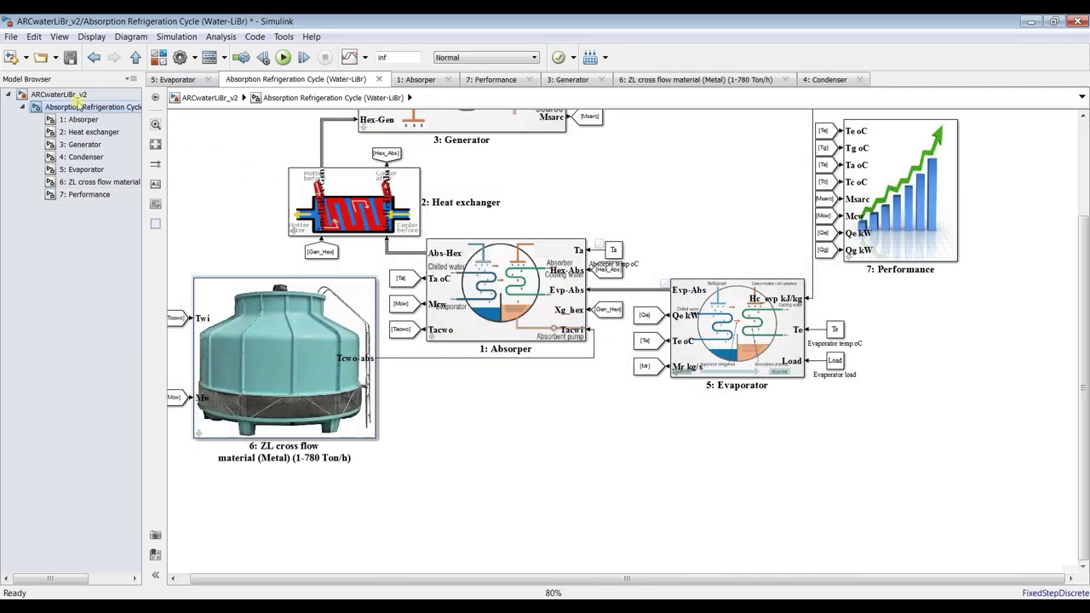
click(155, 143)
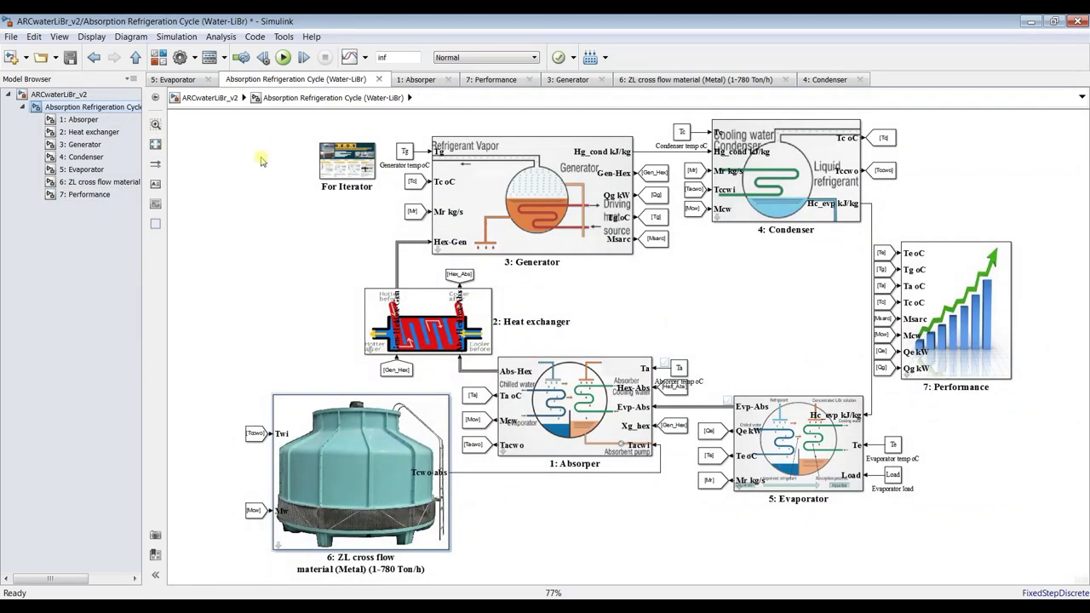